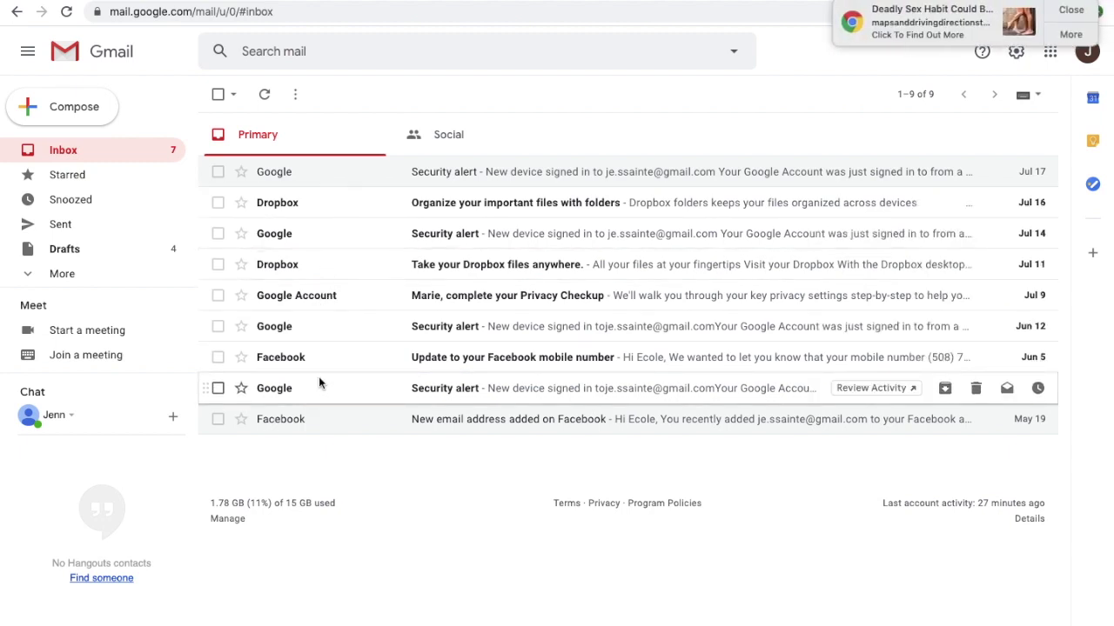
- Dismiss the Chrome notification pop-up covering the Gmail inbox
{"action": "left_click", "coordinate": [1072, 11]}
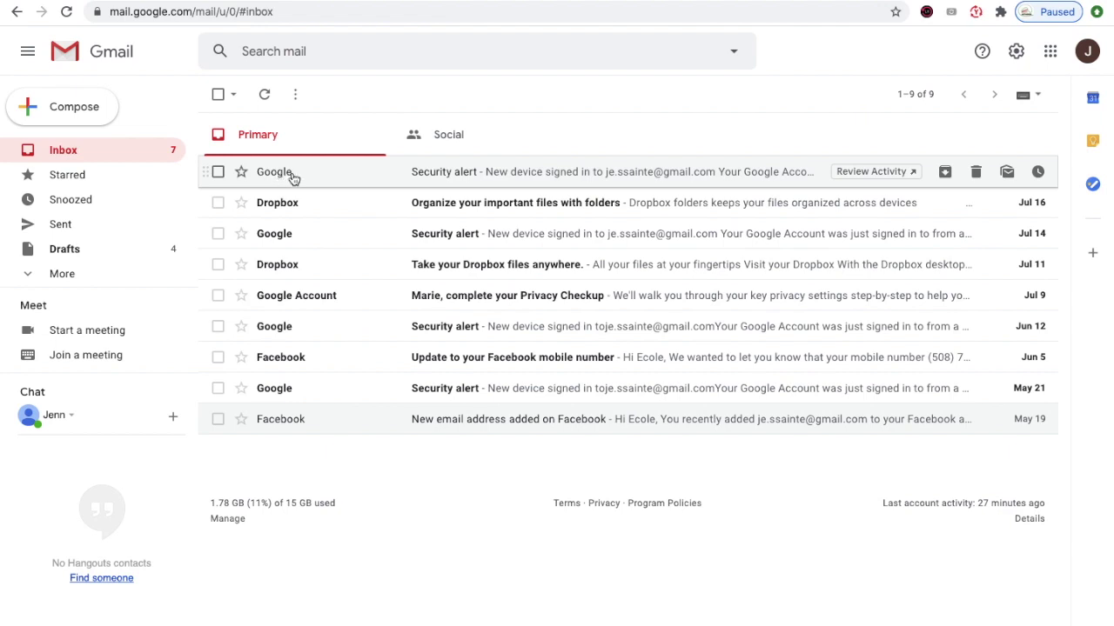
- Open the July 17 Google Security alert, the first email in the inbox
{"action": "left_click", "coordinate": [293, 177]}
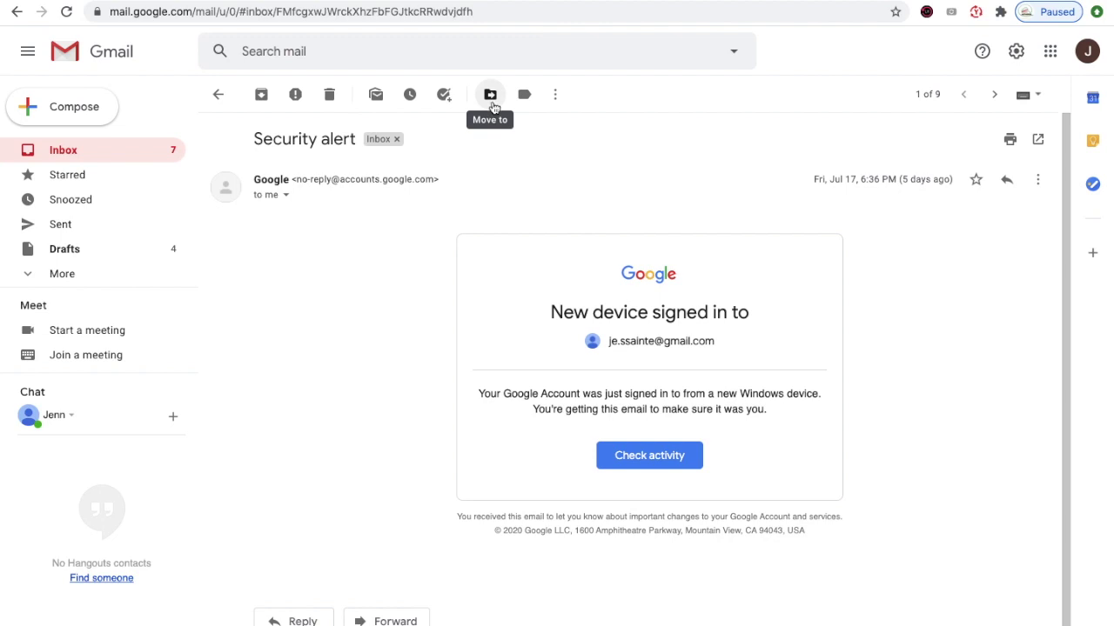
- Move the July 17 Security alert into a newly created 'google' label
{"action": "left_click", "coordinate": [491, 96]}
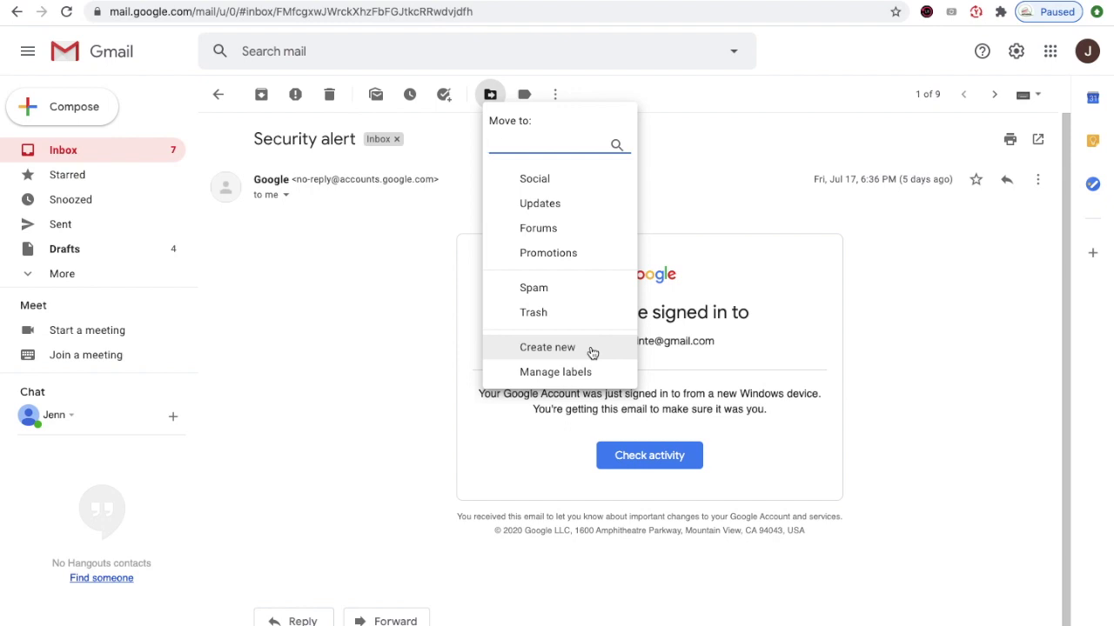
{"action": "left_click", "coordinate": [592, 353]}
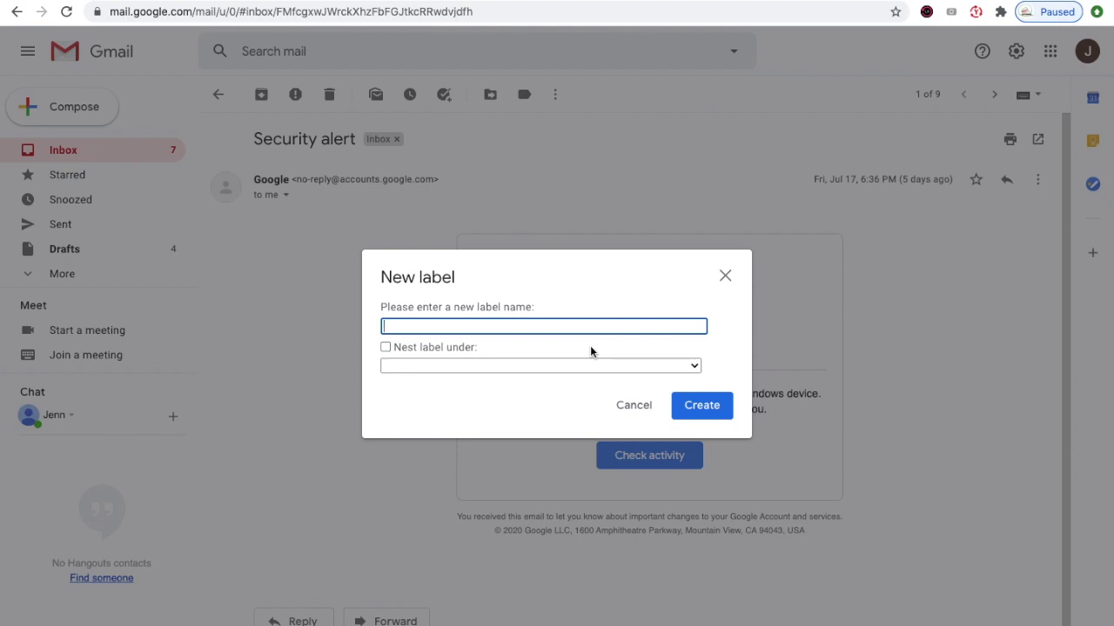
{"action": "type", "text": "google"}
{"action": "left_click", "coordinate": [701, 406]}
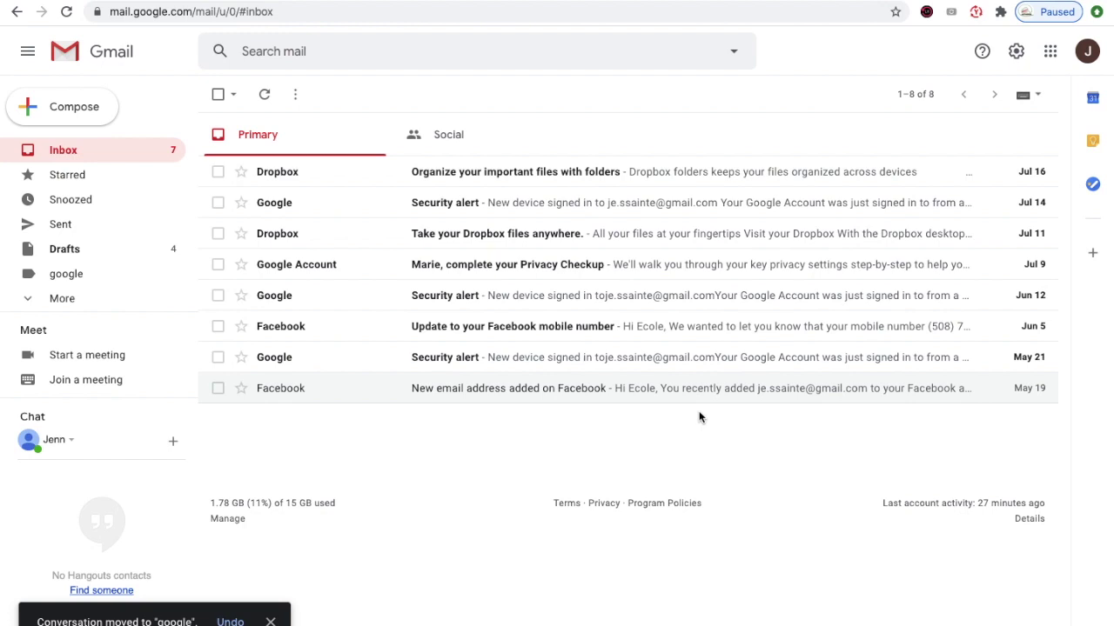
- Expand More in the sidebar and scroll through the mailbox labels
{"action": "left_click", "coordinate": [51, 300]}
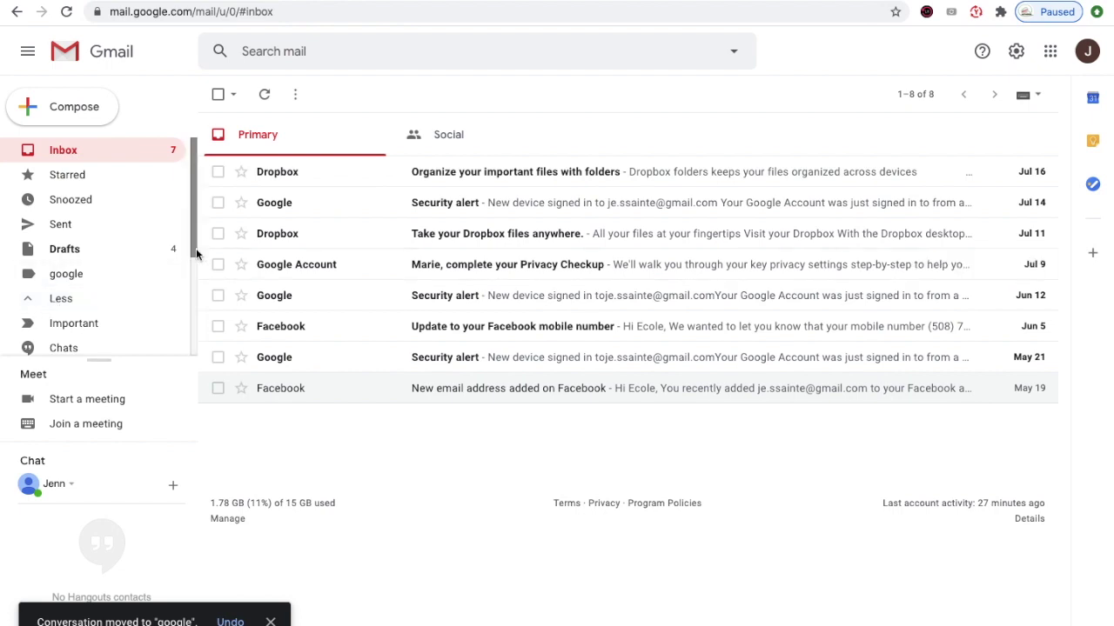
{"action": "left_click_drag", "start_coordinate": [195, 253], "coordinate": [193, 369]}
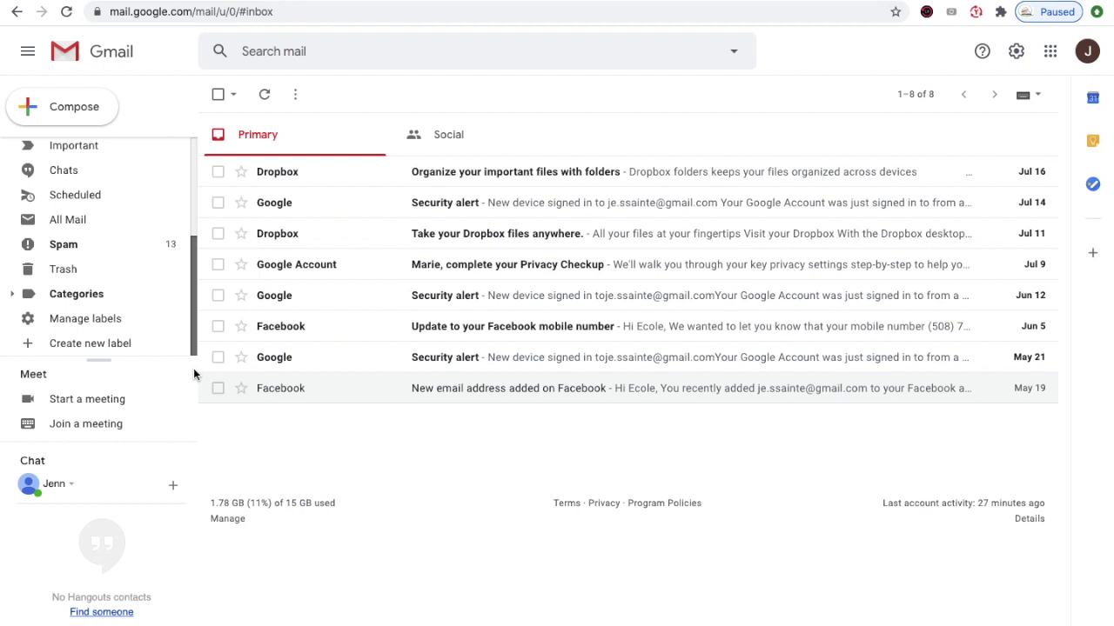
{"action": "left_click_drag", "start_coordinate": [196, 337], "coordinate": [202, 223]}
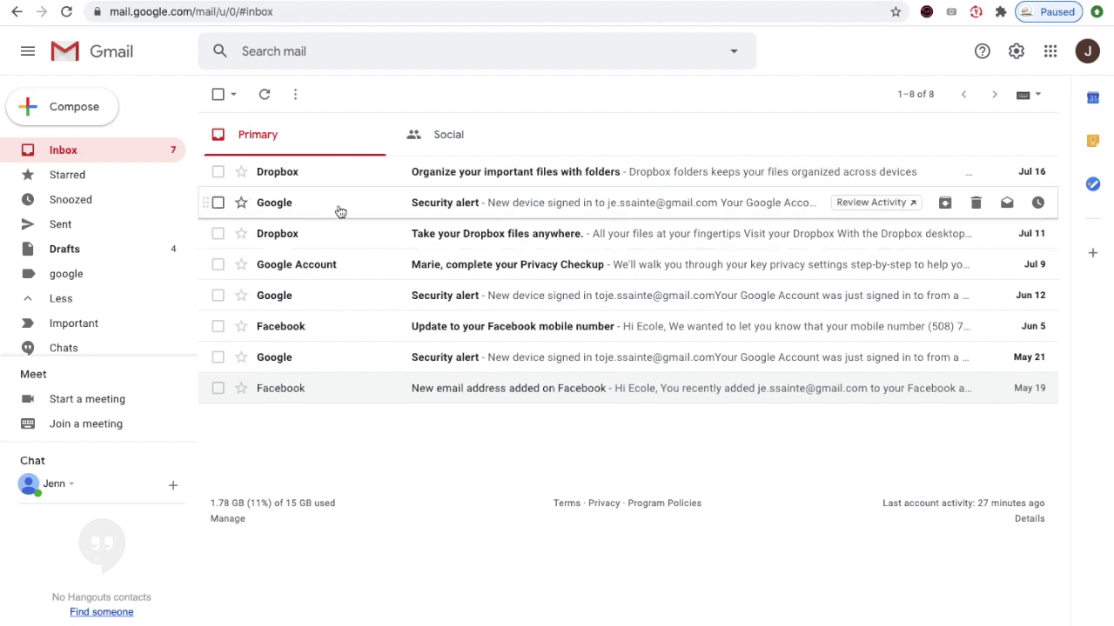
- File the July 14 Security alert under google and open the Dropbox 'Organize your important files with folders' email
{"action": "left_click", "coordinate": [460, 206]}
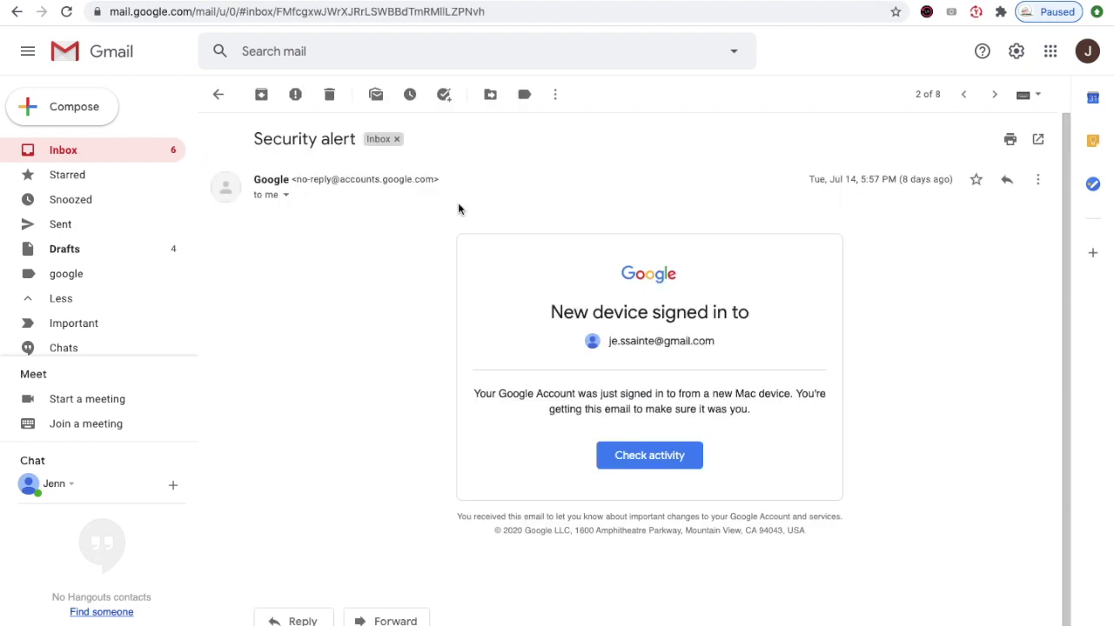
{"action": "left_click", "coordinate": [490, 96]}
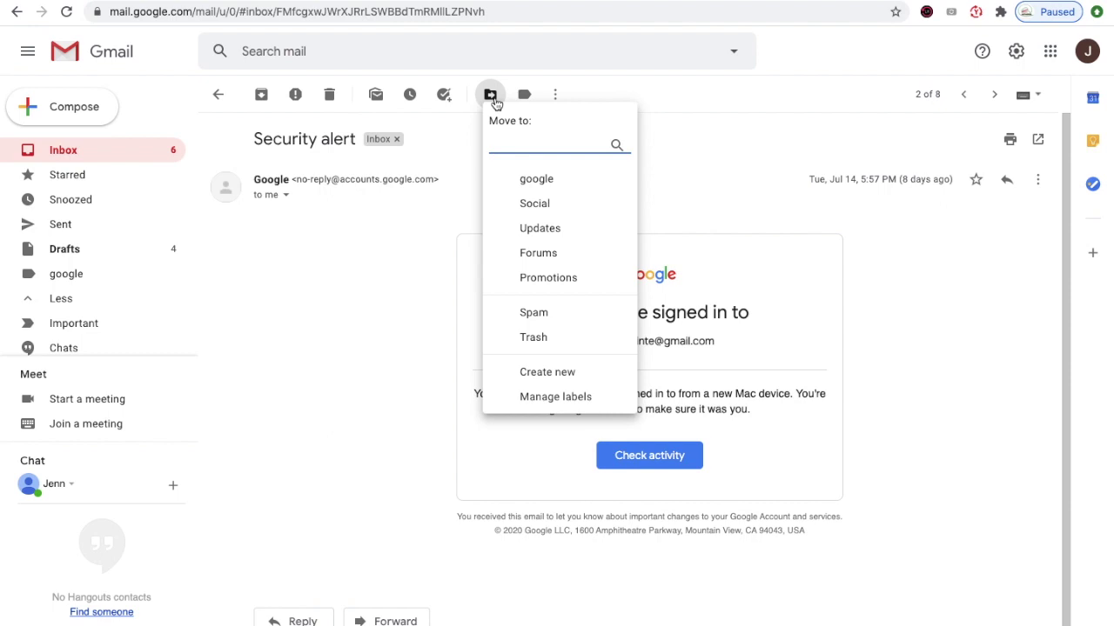
{"action": "left_click", "coordinate": [149, 157]}
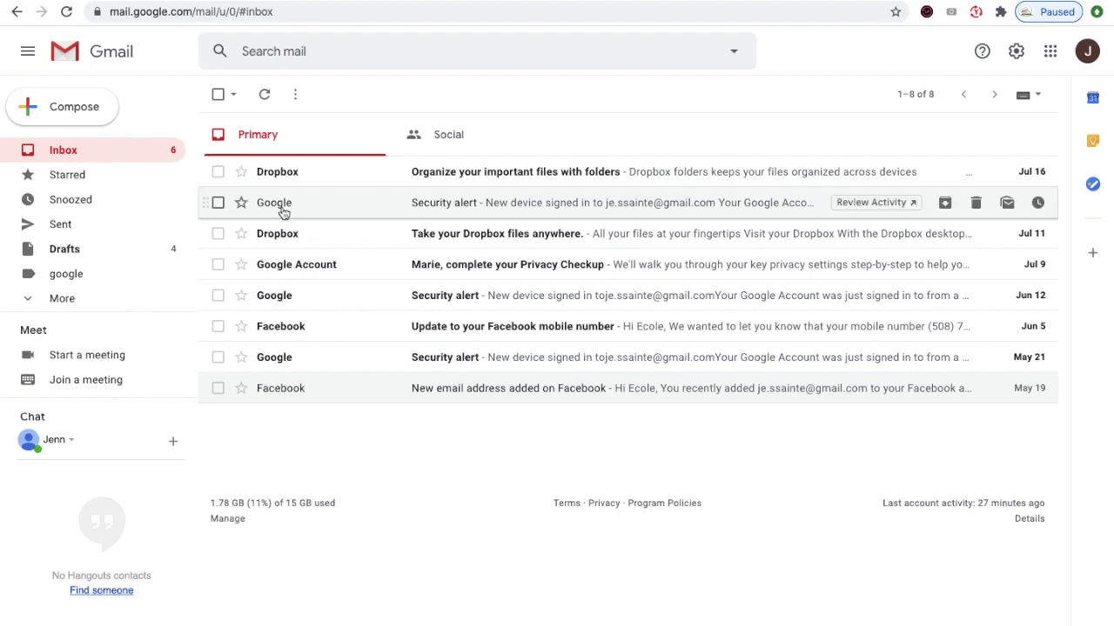
{"action": "left_click", "coordinate": [284, 209]}
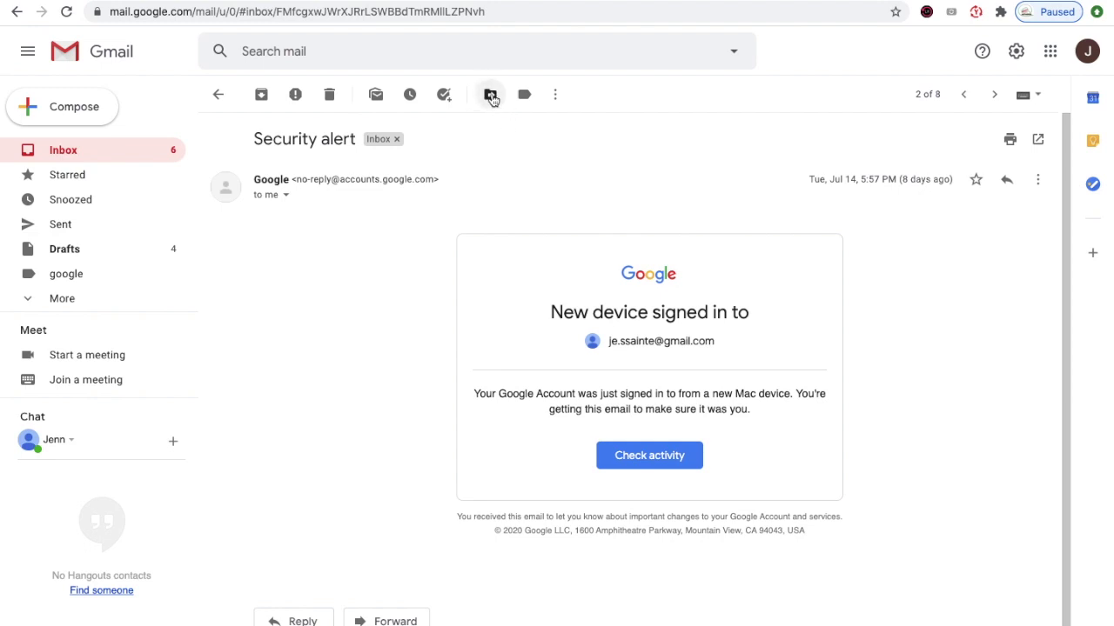
{"action": "left_click", "coordinate": [491, 96]}
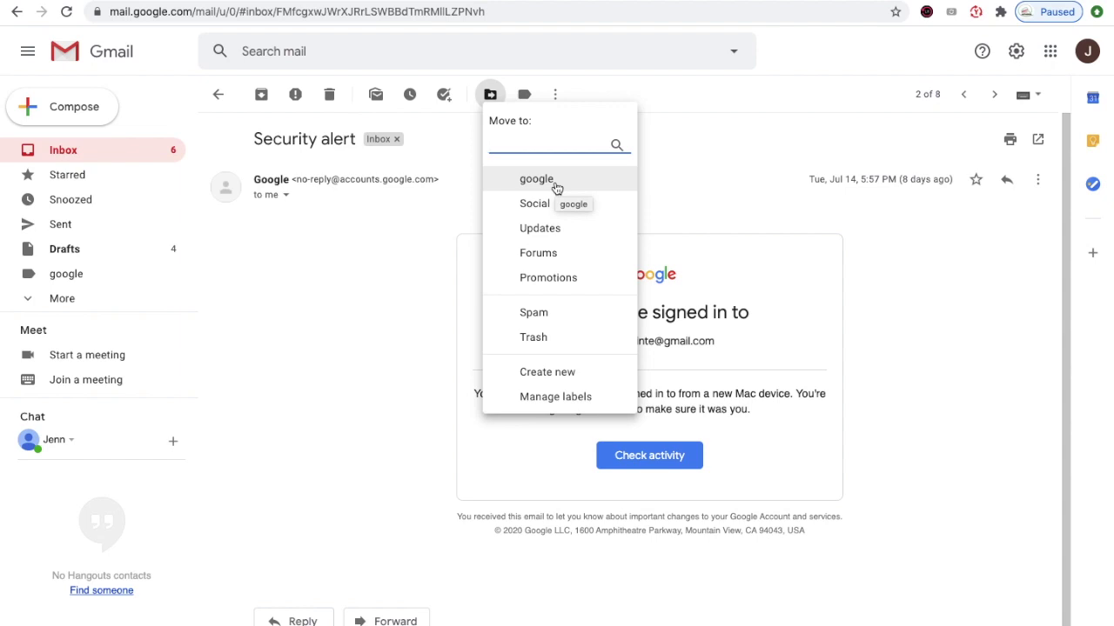
{"action": "left_click", "coordinate": [557, 185]}
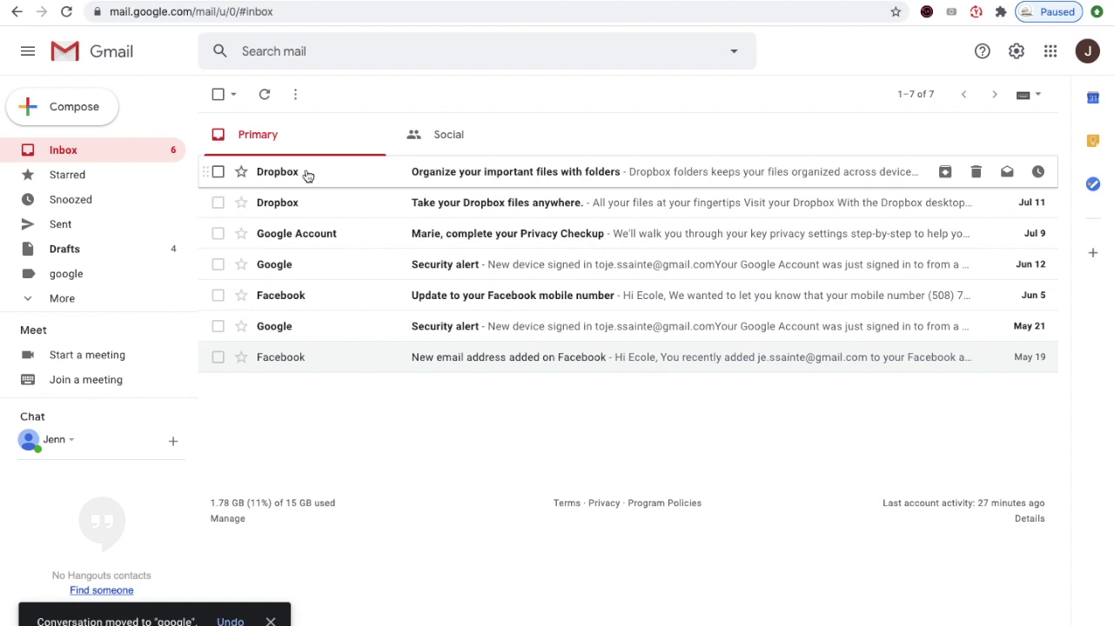
{"action": "left_click", "coordinate": [306, 171]}
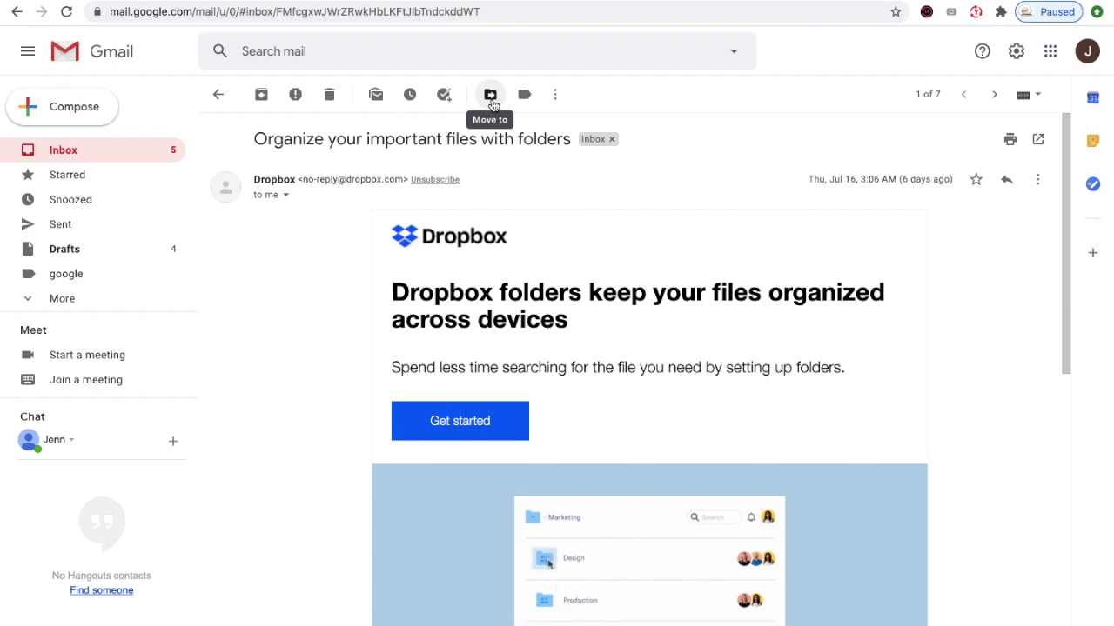
- Create a 'dropbox' label and move the Dropbox folders email into it
{"action": "left_click", "coordinate": [491, 96]}
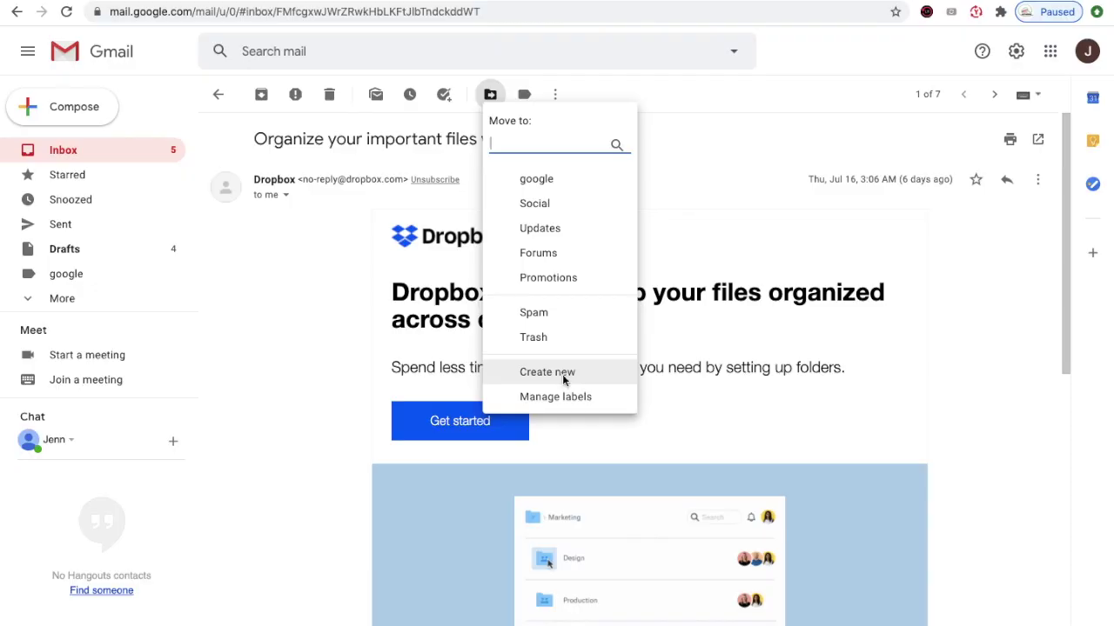
{"action": "left_click", "coordinate": [562, 375]}
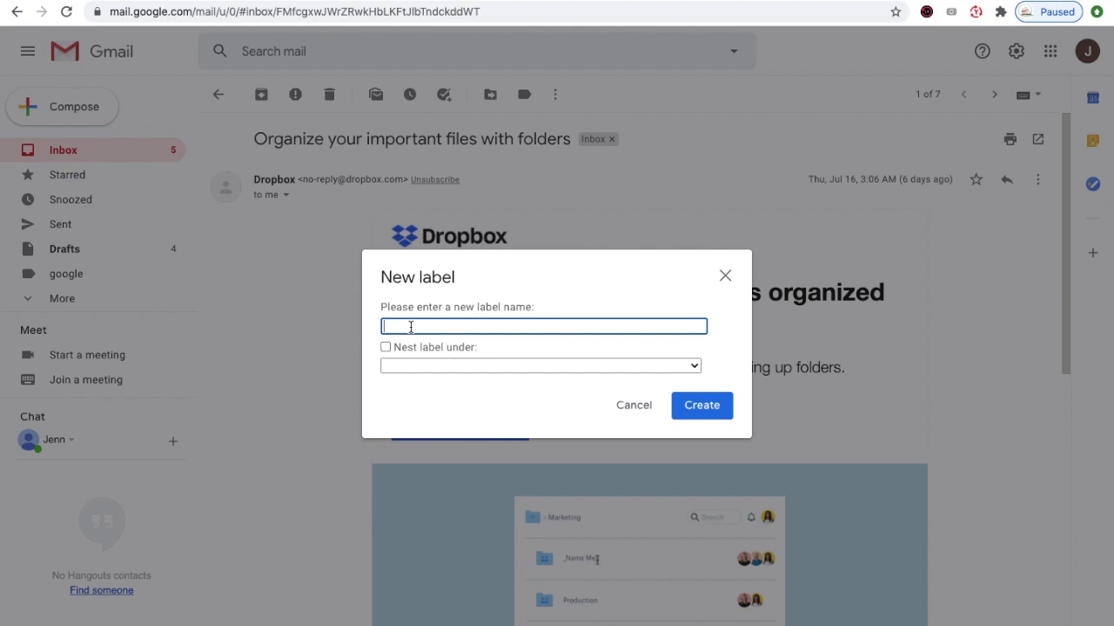
{"action": "type", "text": "dropbox"}
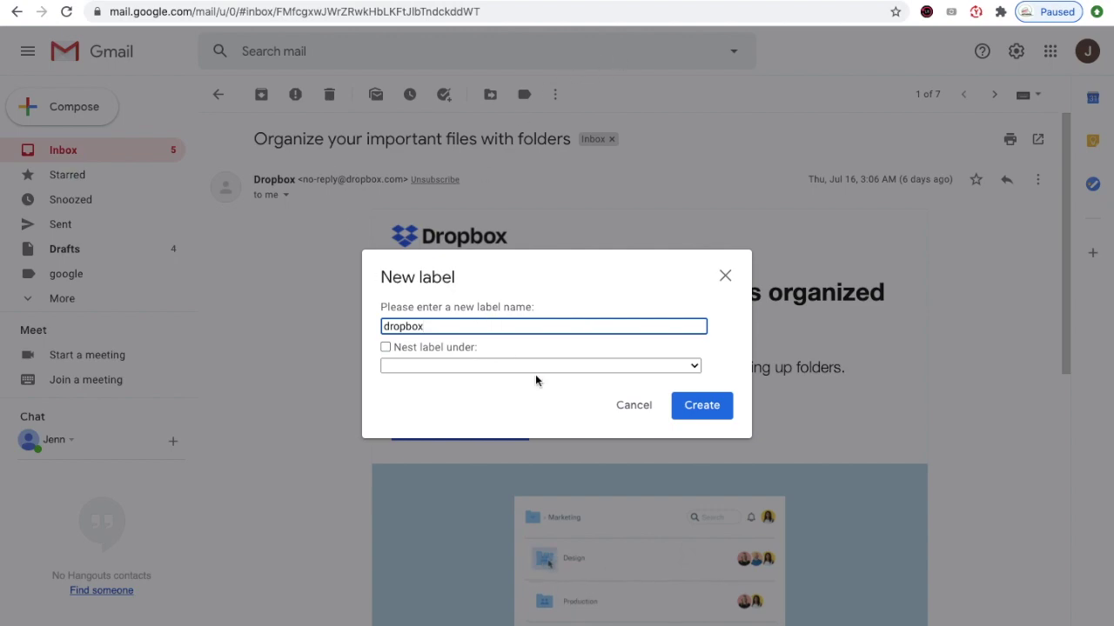
{"action": "left_click", "coordinate": [715, 405]}
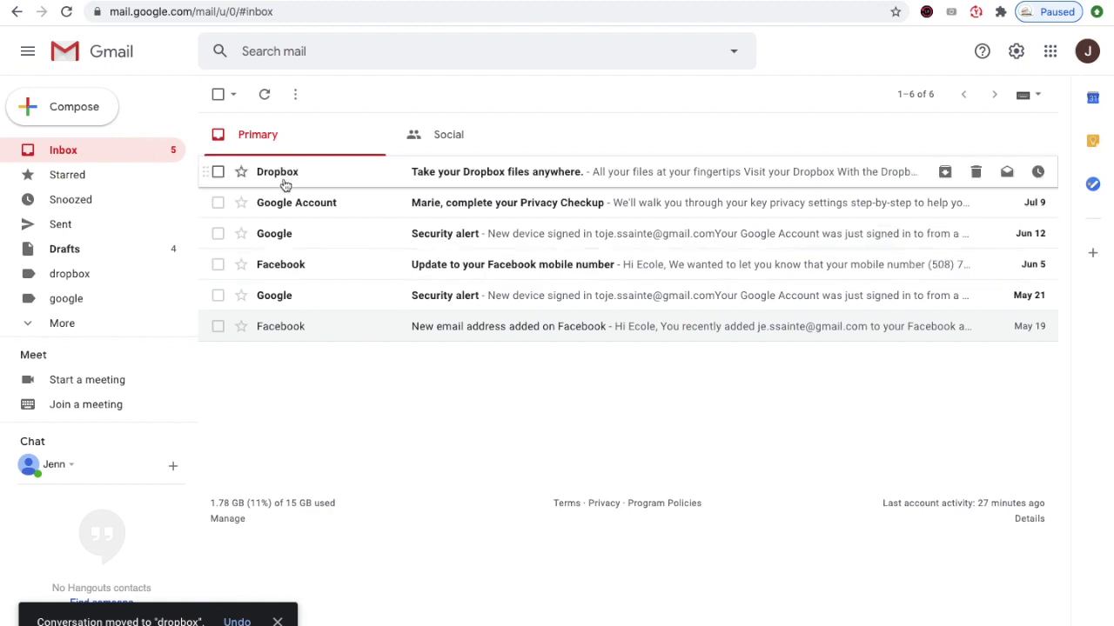
- Move the 'Take your Dropbox files anywhere' email into the dropbox label
{"action": "mouse_move", "coordinate": [282, 179]}
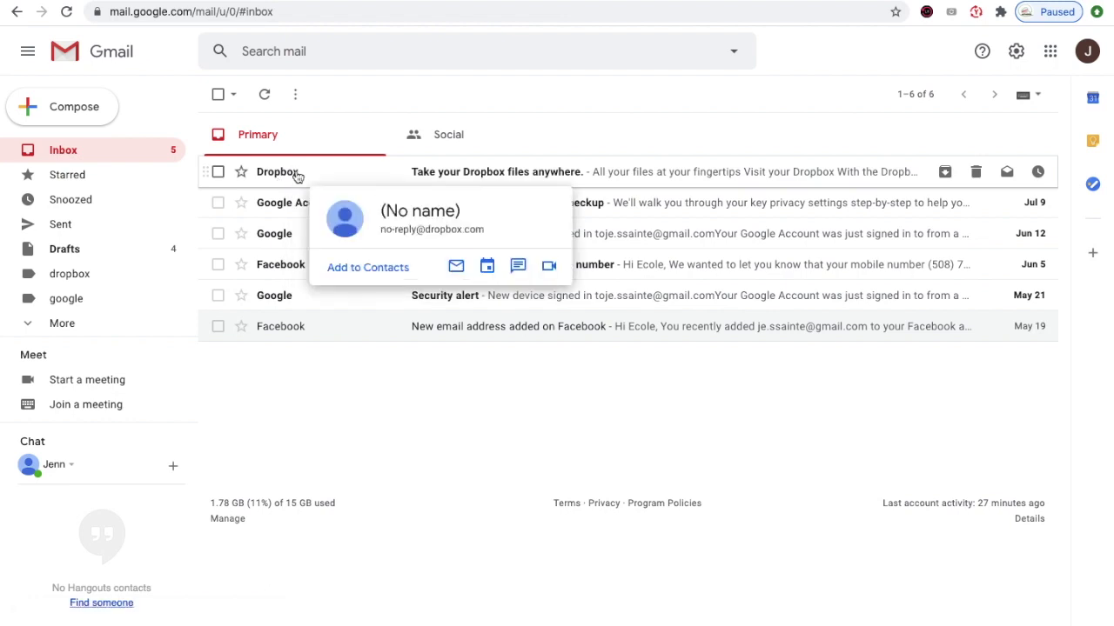
{"action": "left_click", "coordinate": [297, 177]}
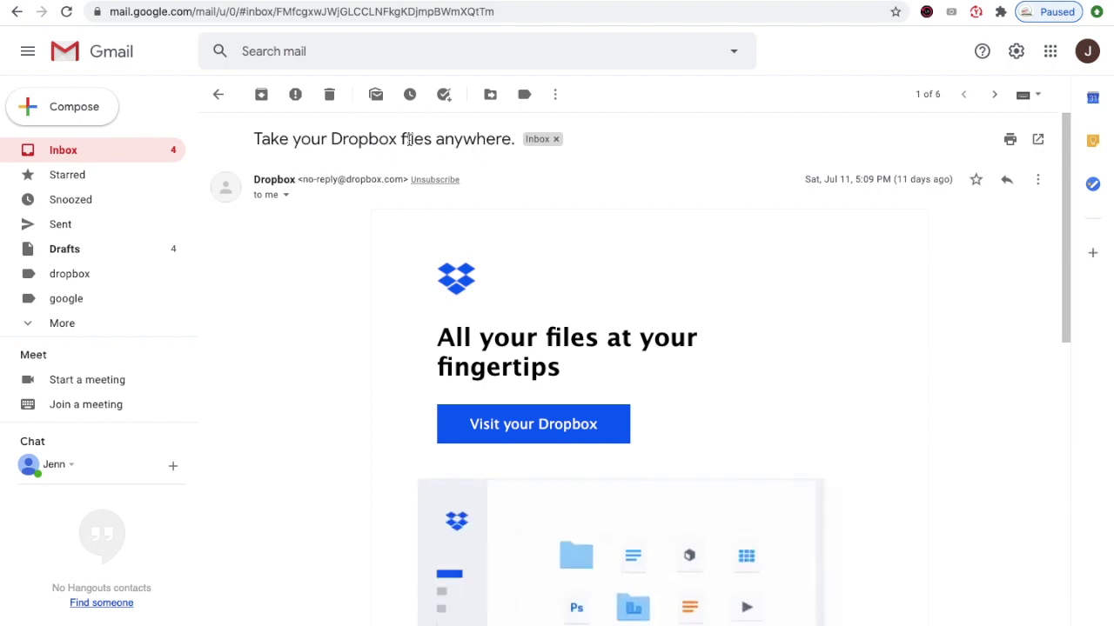
{"action": "left_click", "coordinate": [490, 97]}
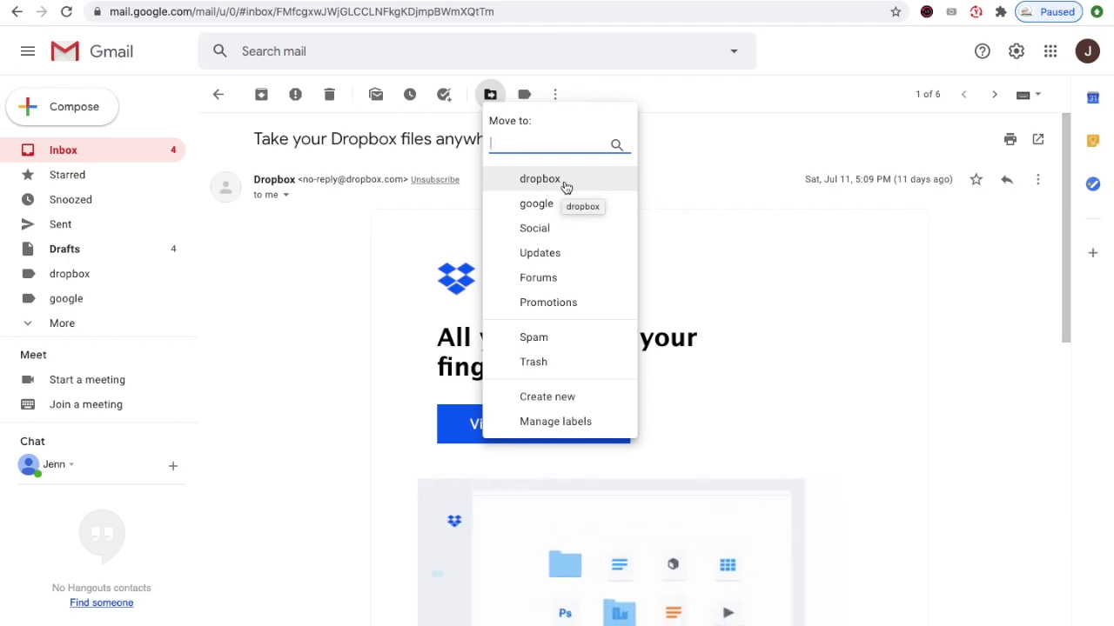
{"action": "left_click", "coordinate": [565, 187]}
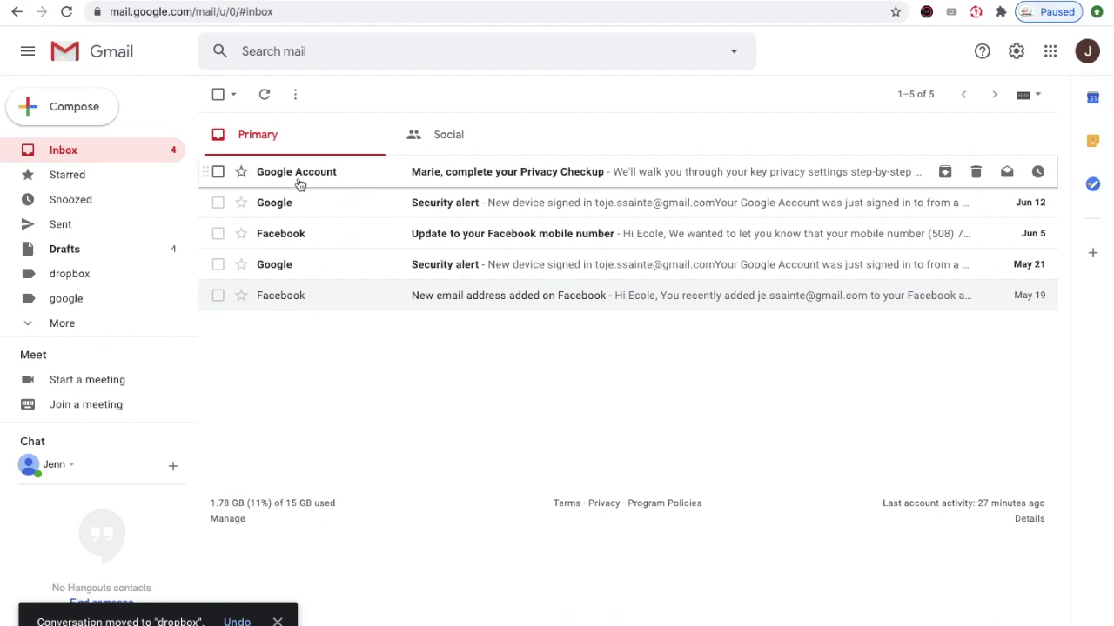
- Move the Google Account Privacy Checkup email into the dropbox label
{"action": "mouse_move", "coordinate": [298, 176]}
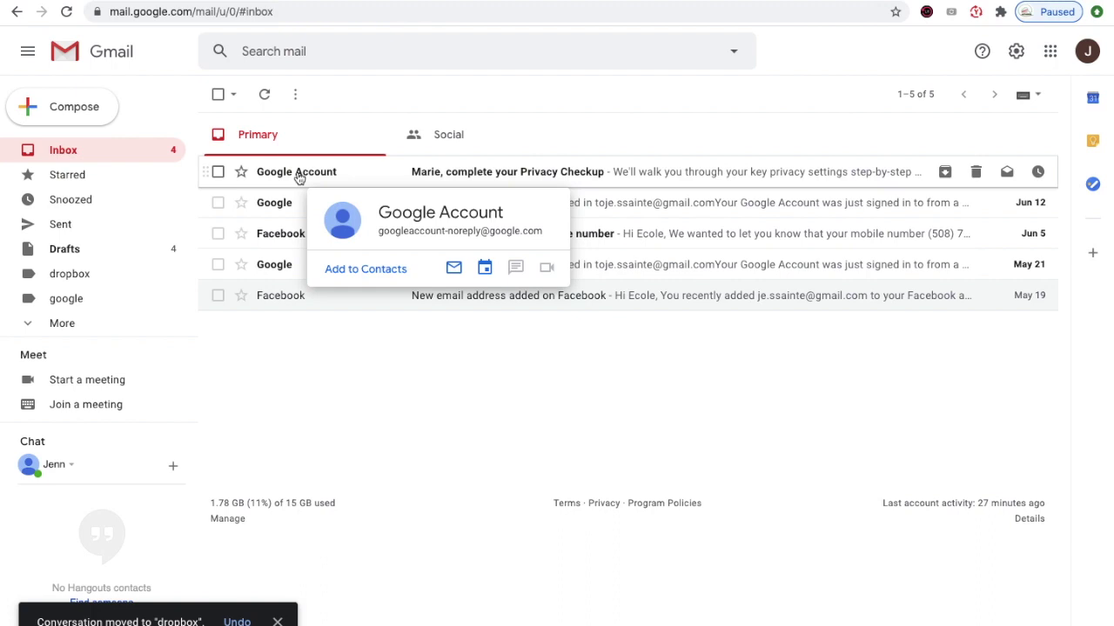
{"action": "left_click", "coordinate": [298, 177]}
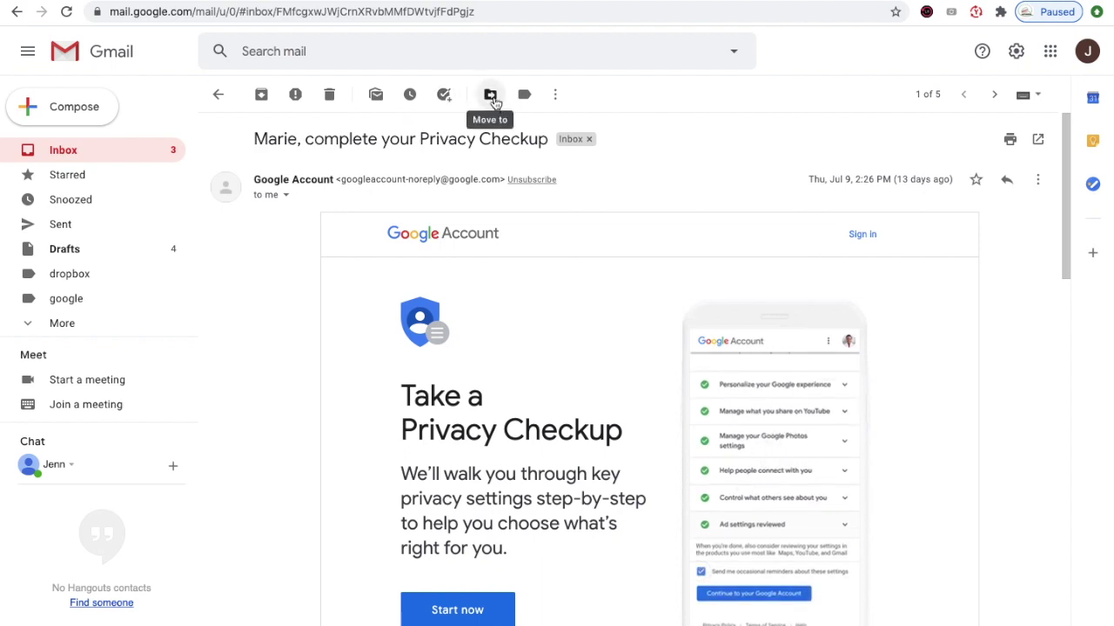
{"action": "left_click", "coordinate": [492, 97]}
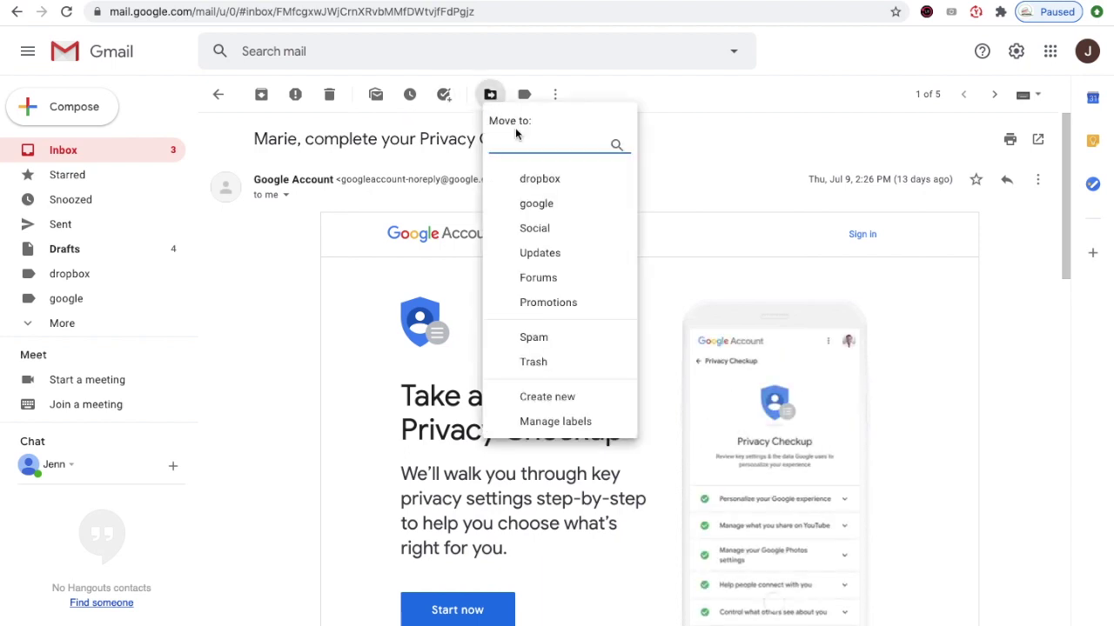
{"action": "left_click", "coordinate": [540, 179]}
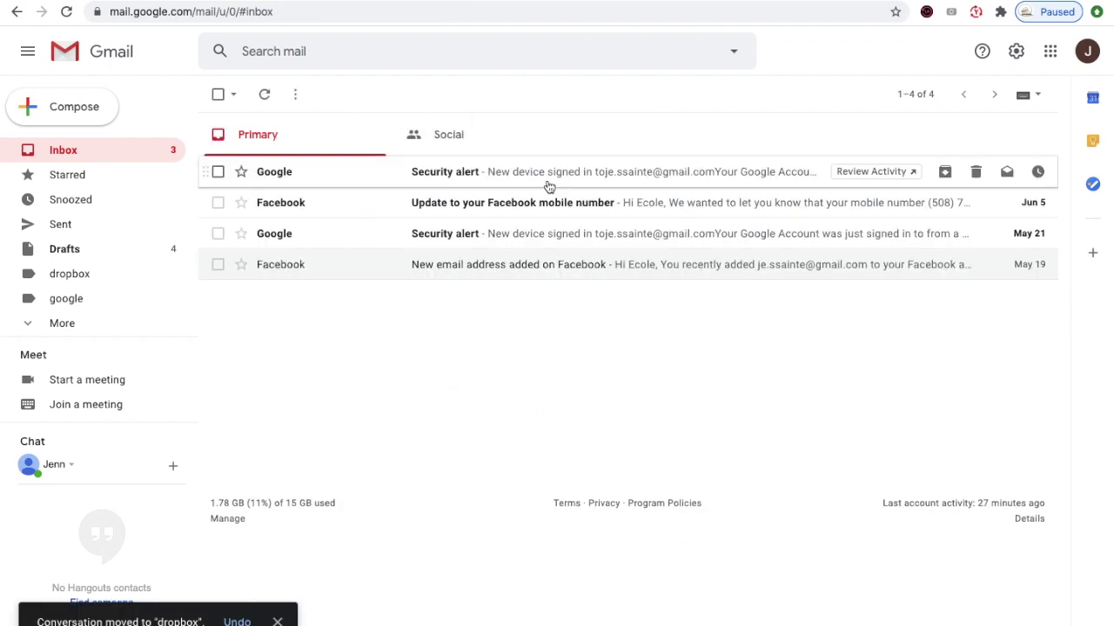
- Move the June 12 Security alert email into the google label
{"action": "left_click", "coordinate": [281, 174]}
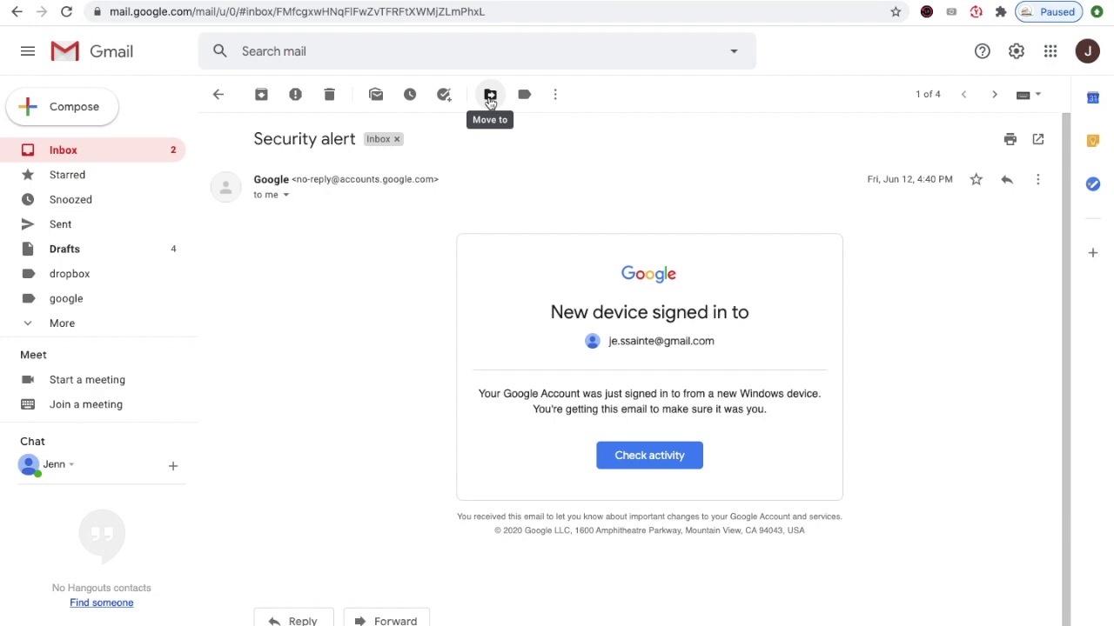
{"action": "left_click", "coordinate": [490, 97]}
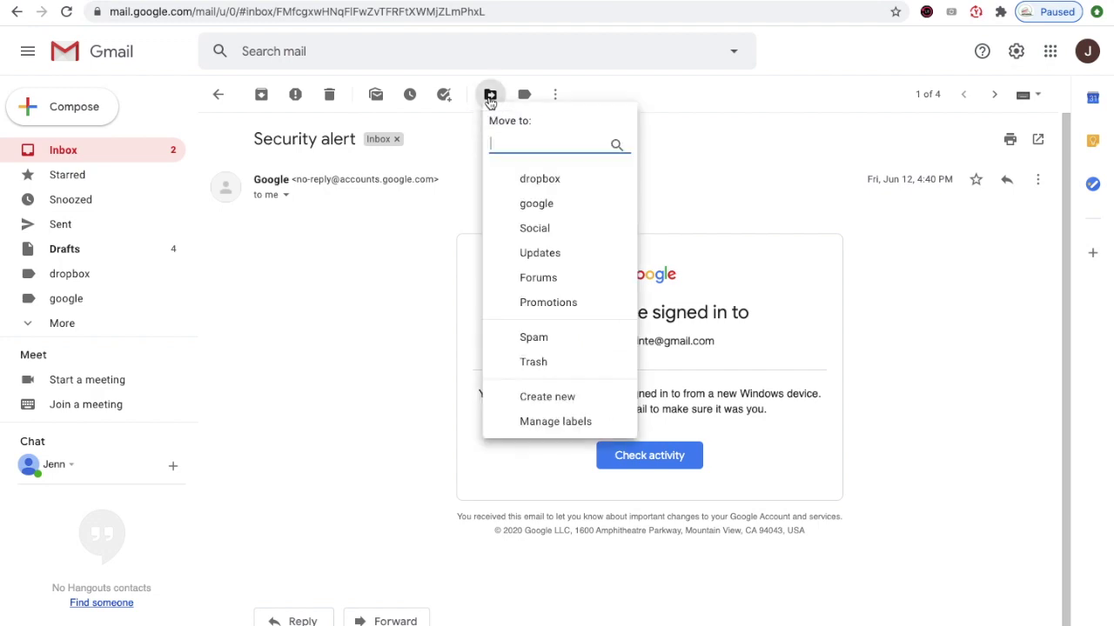
{"action": "left_click", "coordinate": [561, 209]}
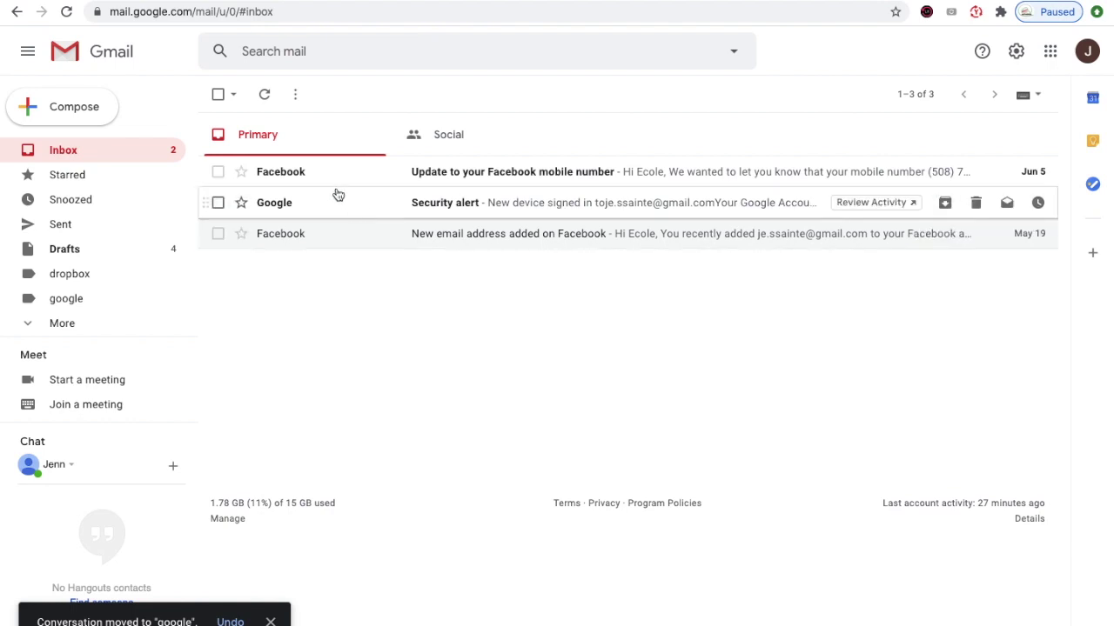
{"action": "mouse_move", "coordinate": [300, 181]}
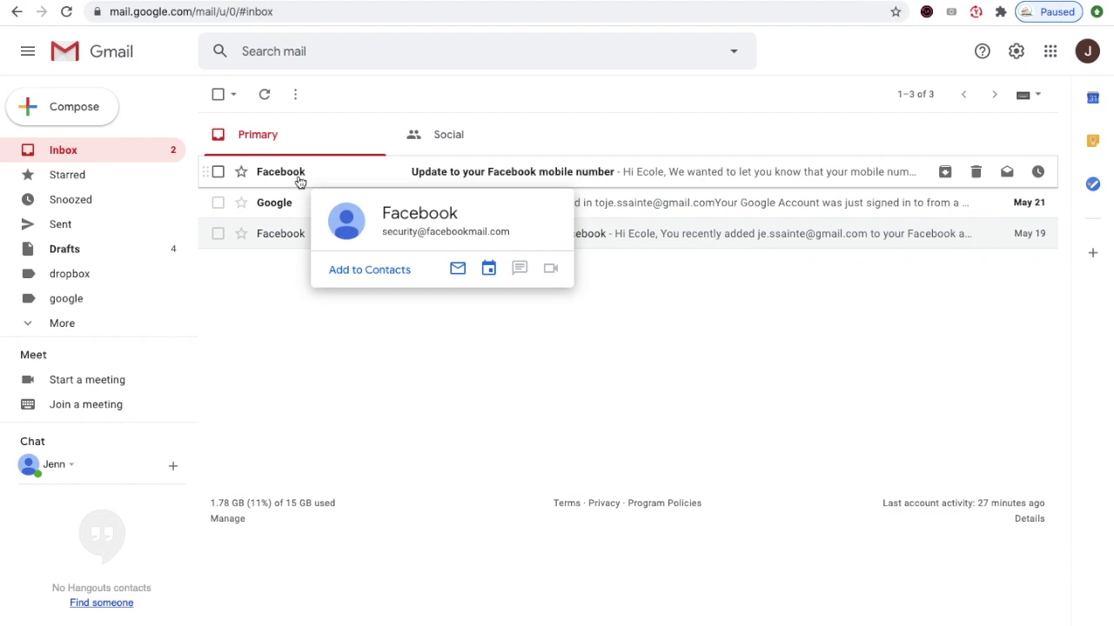
- Create a 'facebook' label and move the Facebook mobile-number update email into it
{"action": "left_click", "coordinate": [299, 178]}
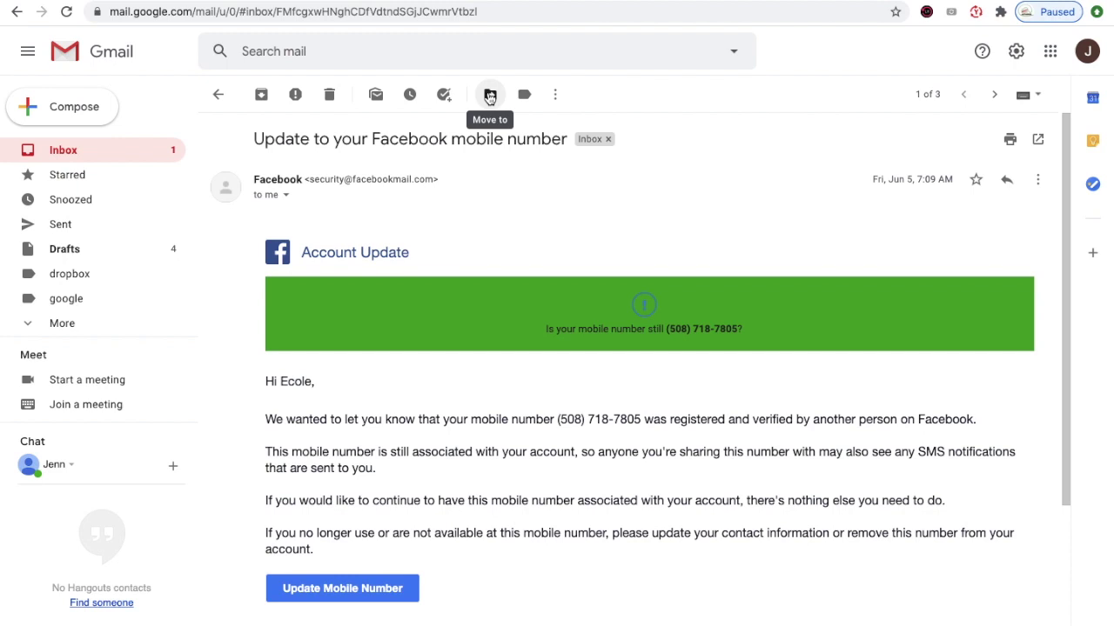
{"action": "left_click", "coordinate": [489, 95]}
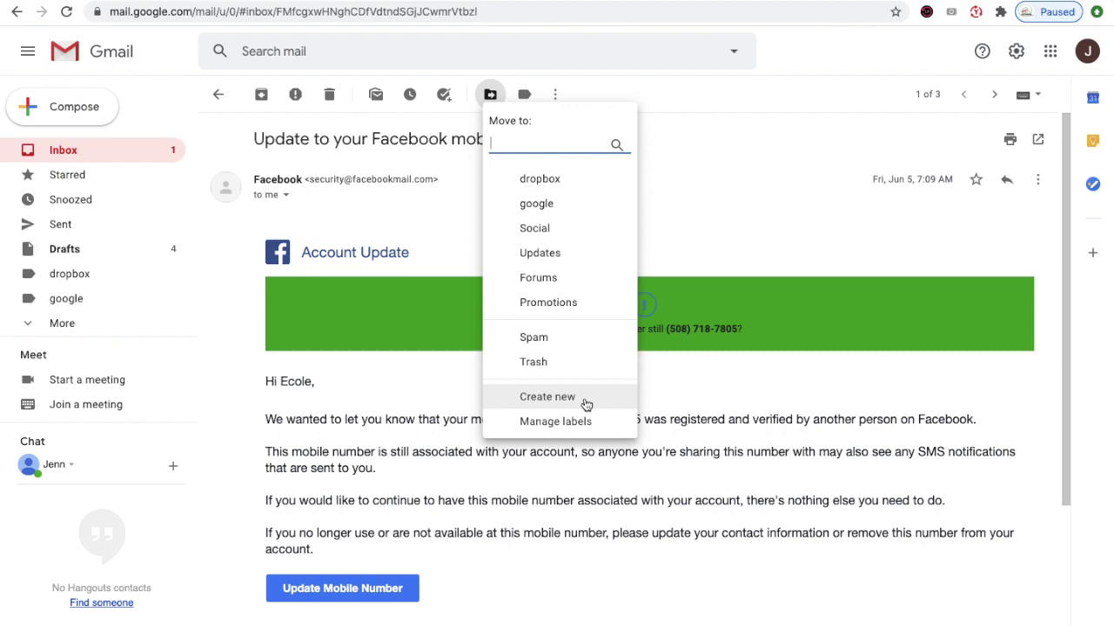
{"action": "left_click", "coordinate": [586, 400]}
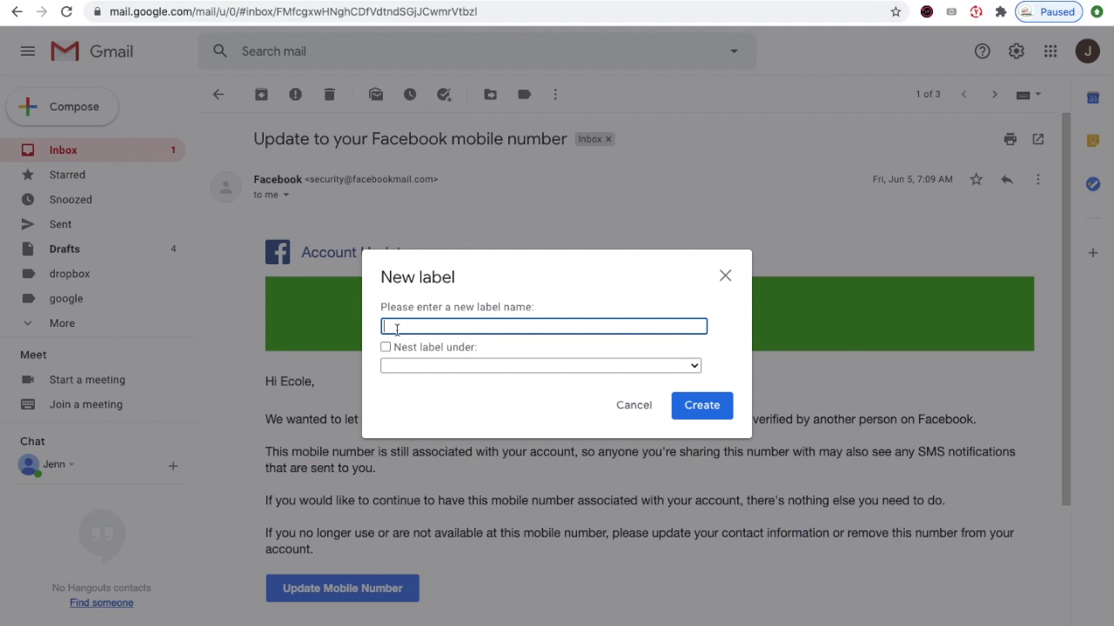
{"action": "type", "text": "facebook"}
{"action": "left_click", "coordinate": [683, 407]}
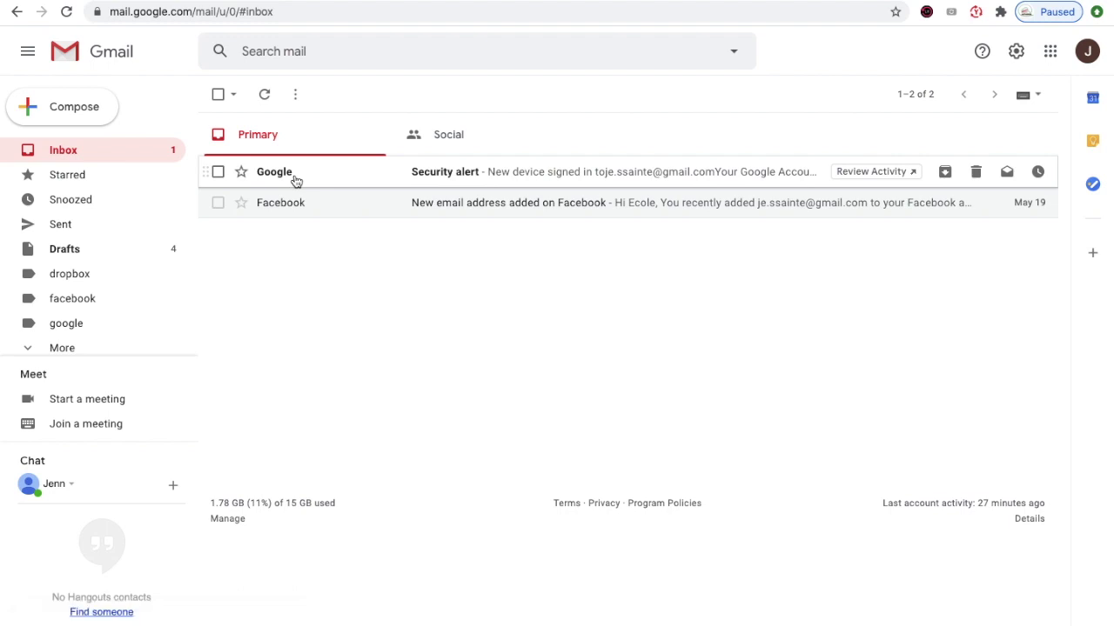
- Move the Google security alert email into the facebook label
{"action": "left_click", "coordinate": [295, 178]}
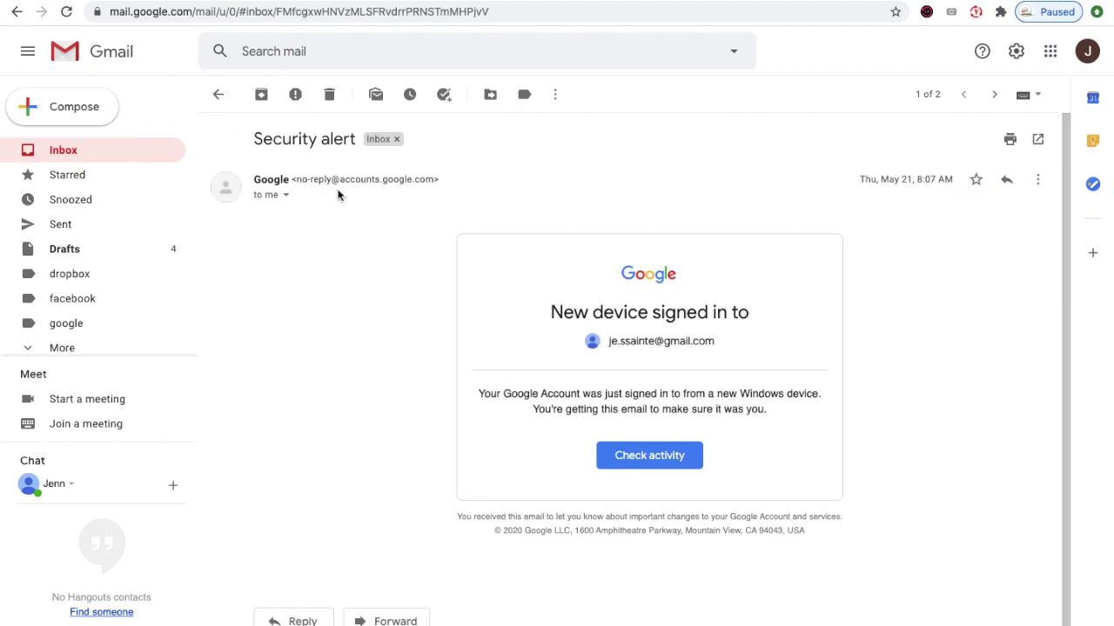
{"action": "left_click", "coordinate": [491, 95]}
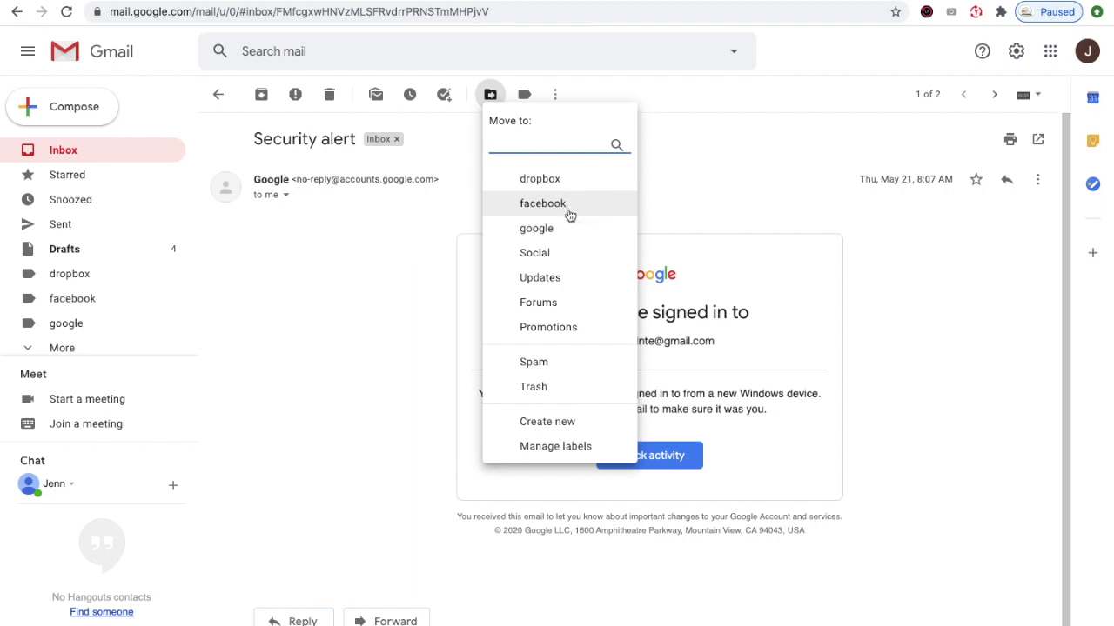
{"action": "left_click", "coordinate": [567, 205]}
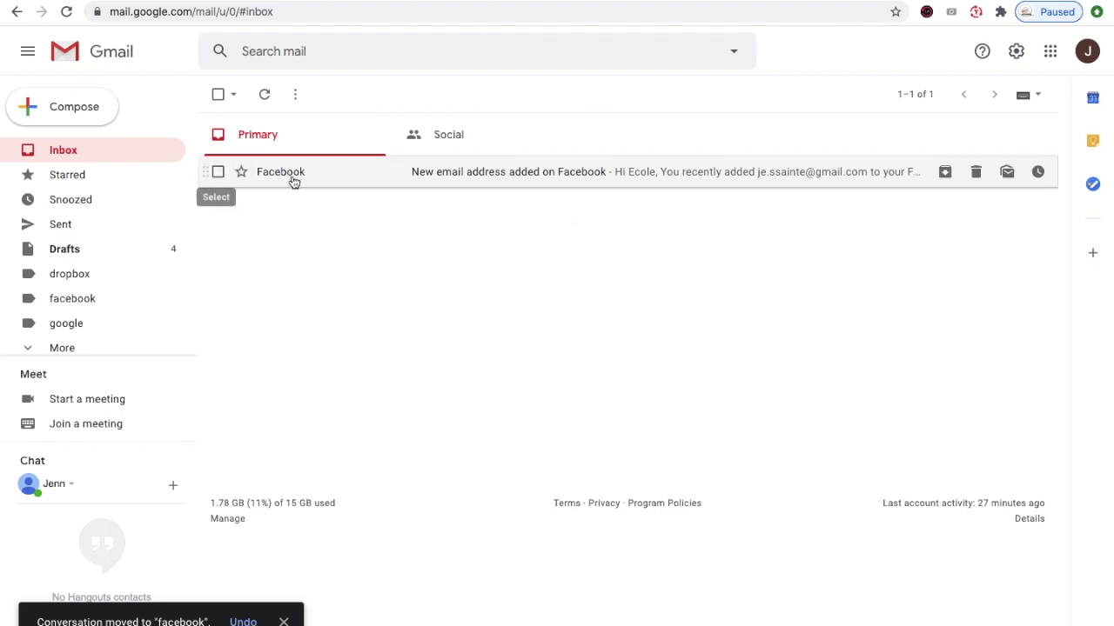
- Move the Facebook 'New email address added' message into the facebook label
{"action": "mouse_move", "coordinate": [294, 182]}
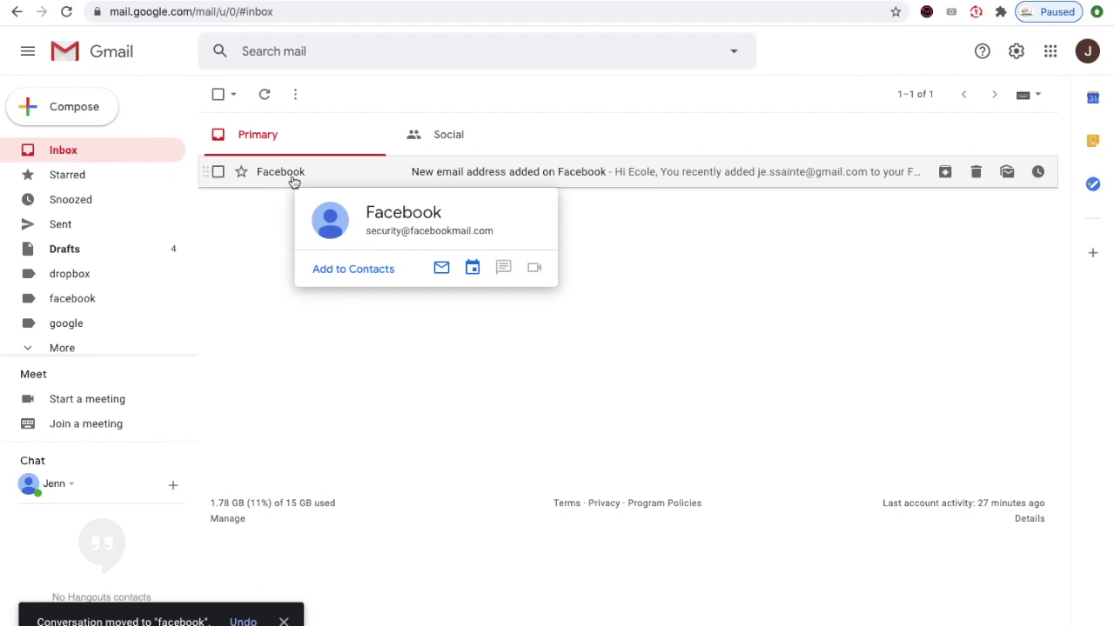
{"action": "left_click", "coordinate": [294, 178]}
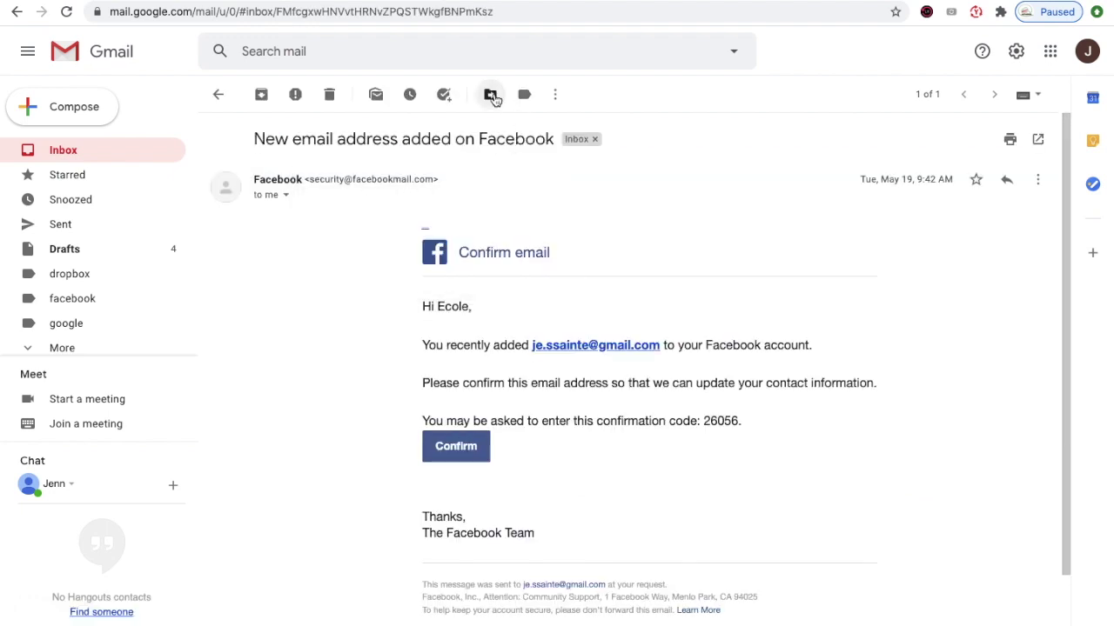
{"action": "left_click", "coordinate": [490, 96]}
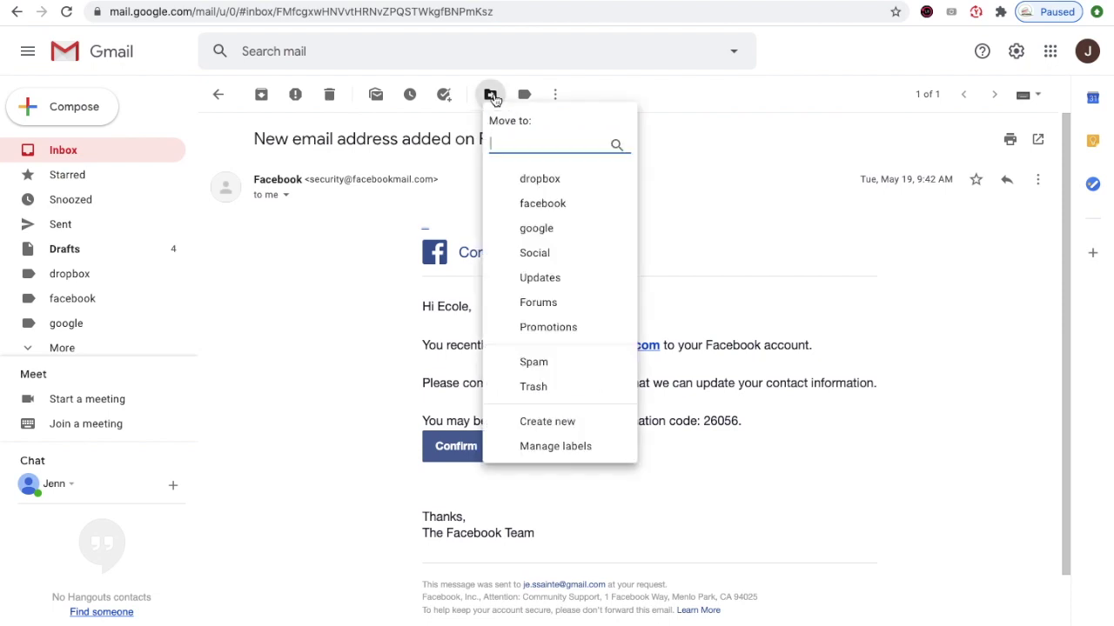
{"action": "left_click", "coordinate": [589, 209]}
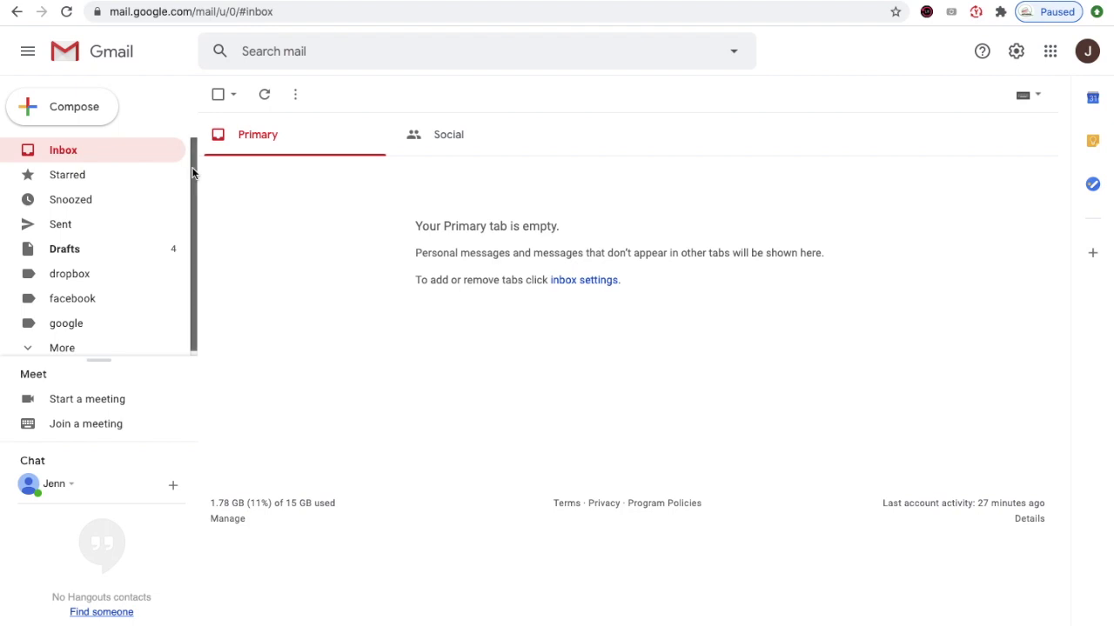
{"action": "scroll", "coordinate": [188, 208], "scroll_direction": "down", "scroll_amount": 1}
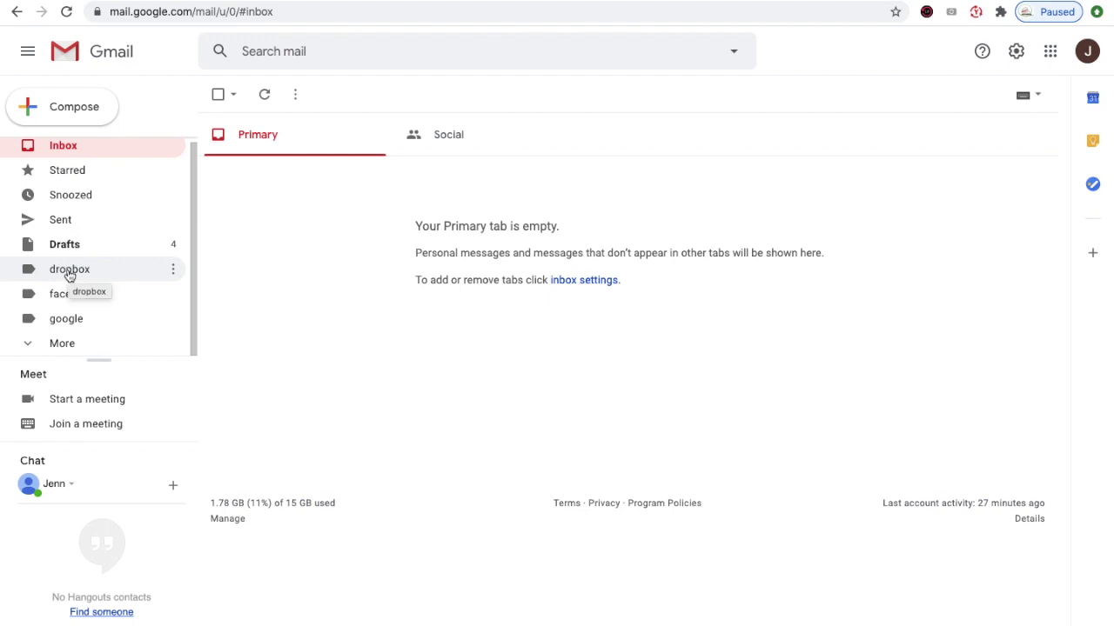
- Show the dropbox label's three messages and open the Google Account Privacy Checkup email
{"action": "left_click", "coordinate": [70, 271]}
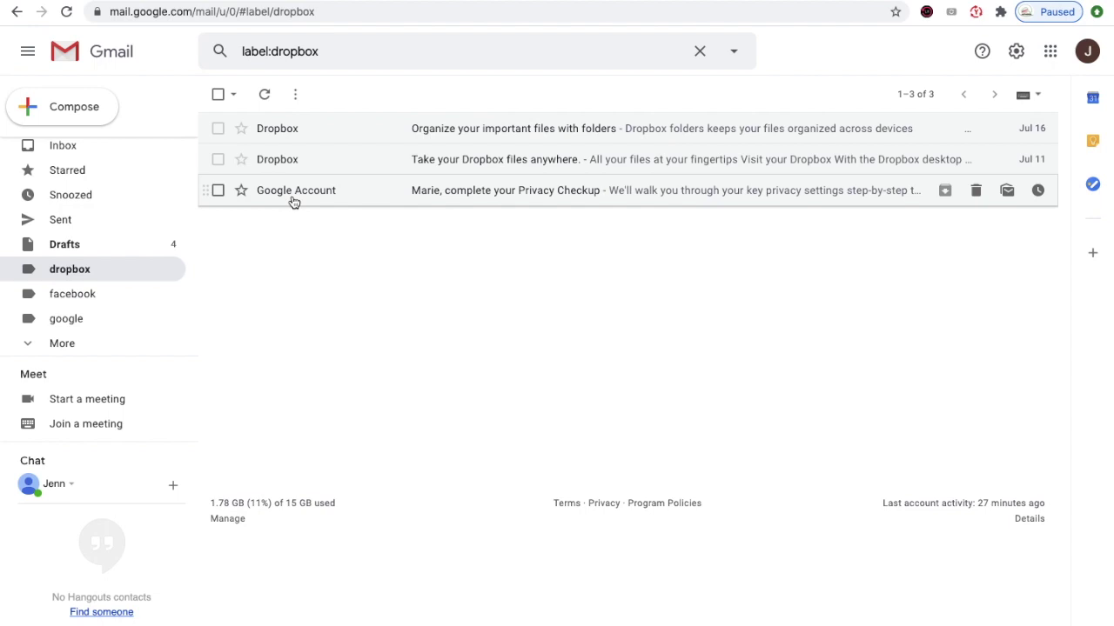
{"action": "mouse_move", "coordinate": [293, 206]}
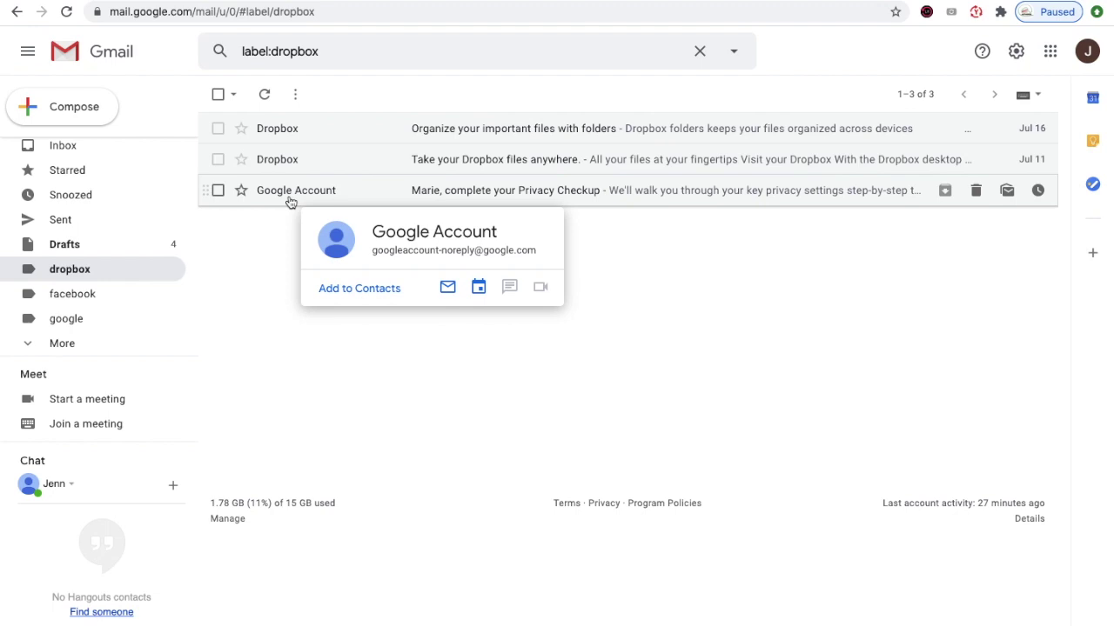
{"action": "left_click", "coordinate": [290, 192]}
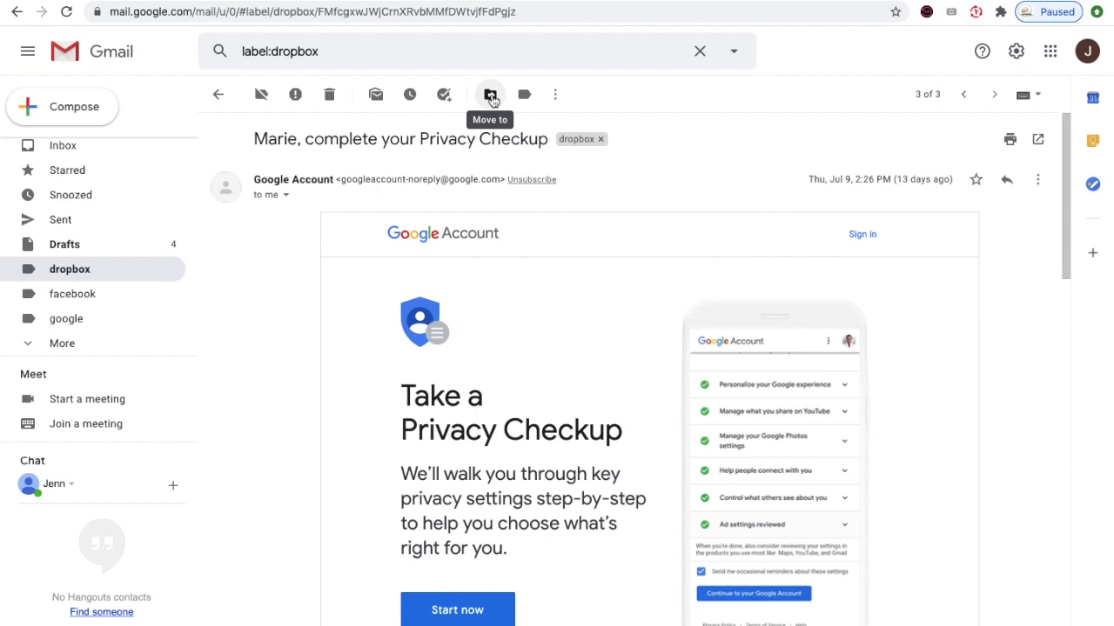
- Try creating a 'dropbox' label from Move to, dismiss the already-exists notice, and reopen dropbox
{"action": "left_click", "coordinate": [490, 96]}
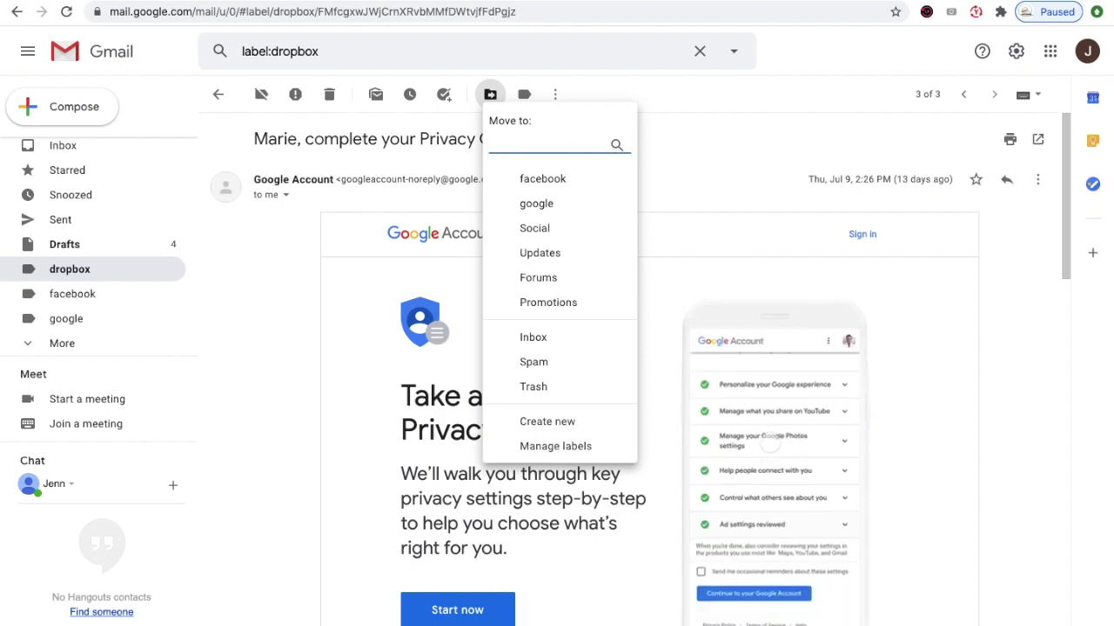
{"action": "type", "text": "dr"}
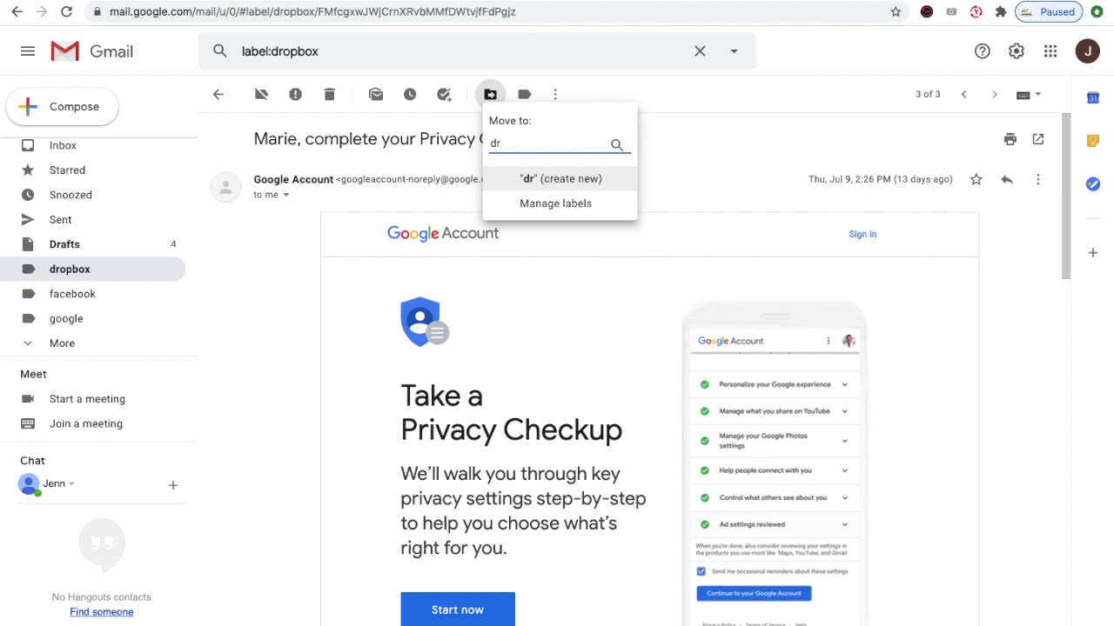
{"action": "type", "text": "op"}
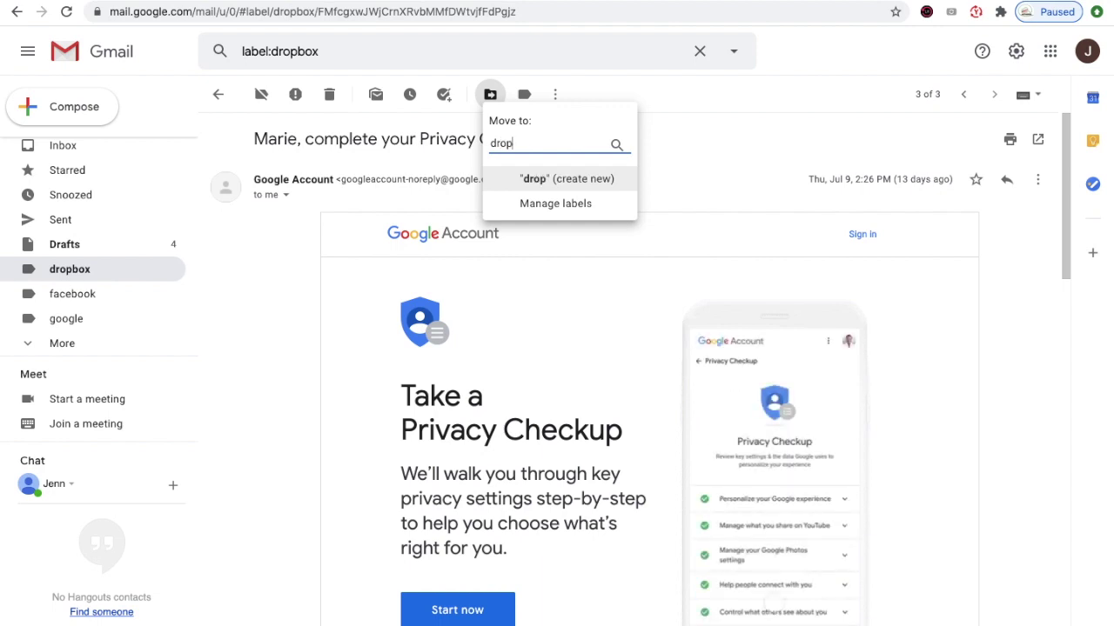
{"action": "type", "text": "box"}
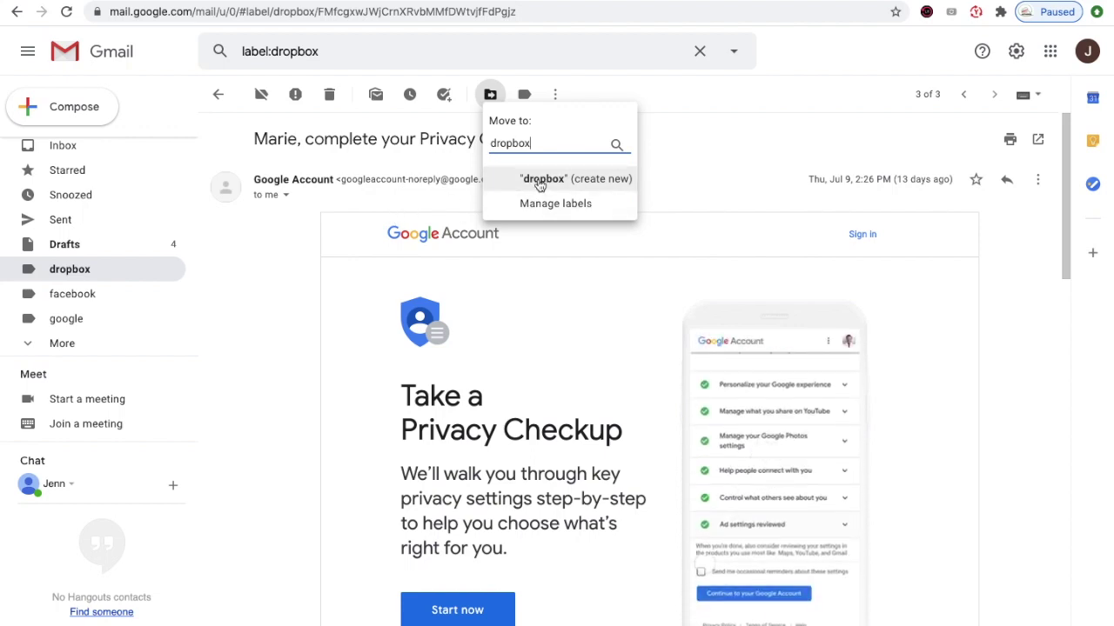
{"action": "left_click", "coordinate": [539, 182]}
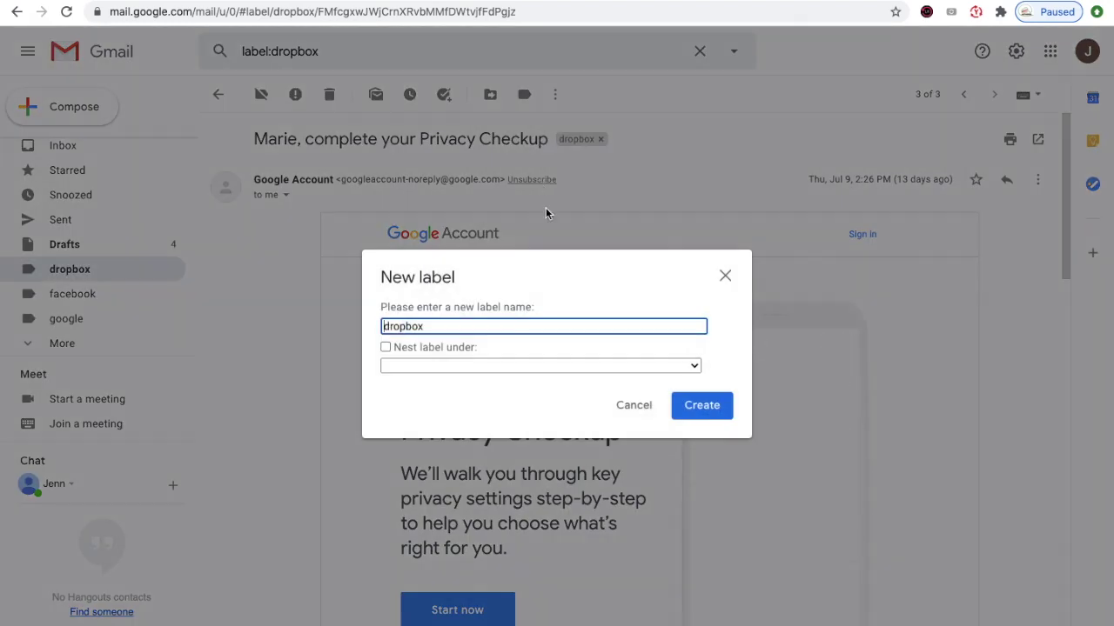
{"action": "left_click", "coordinate": [705, 410]}
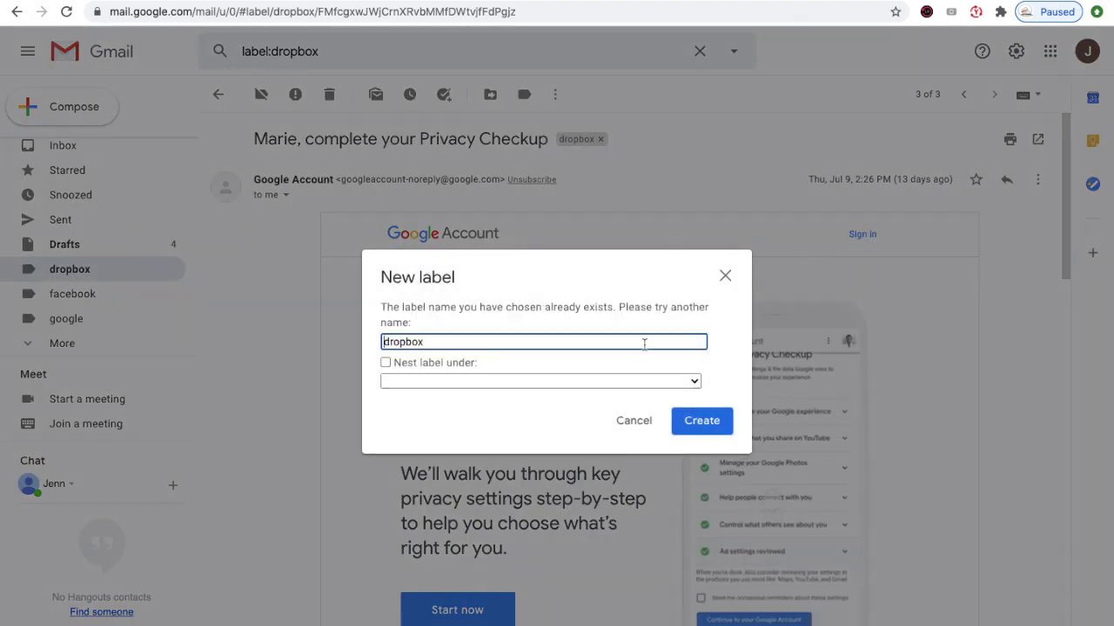
{"action": "left_click", "coordinate": [725, 277]}
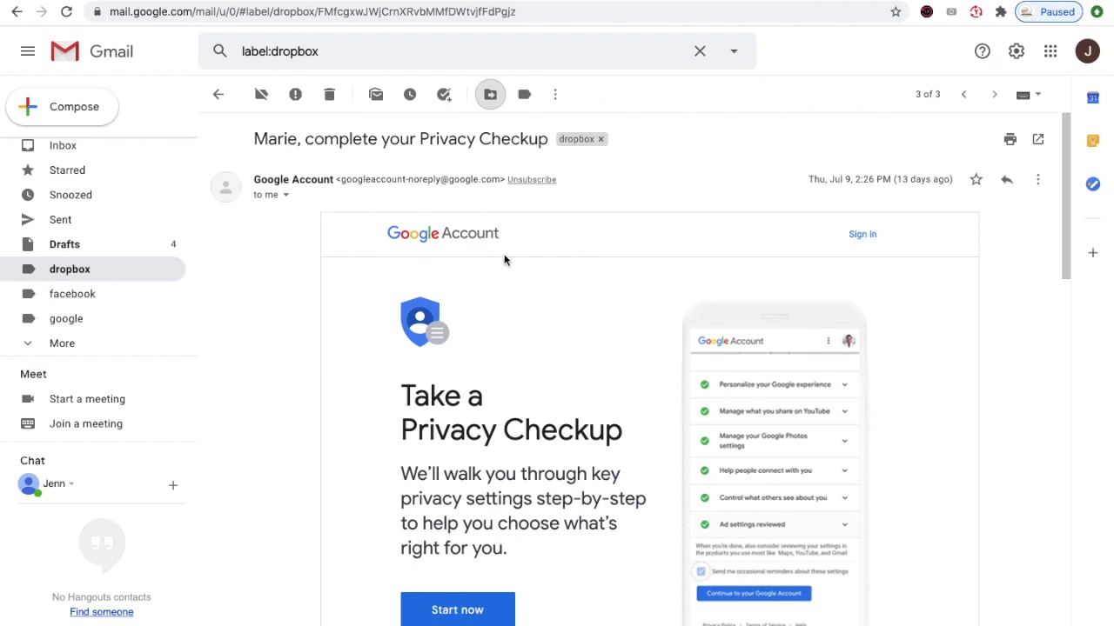
{"action": "left_click", "coordinate": [82, 275]}
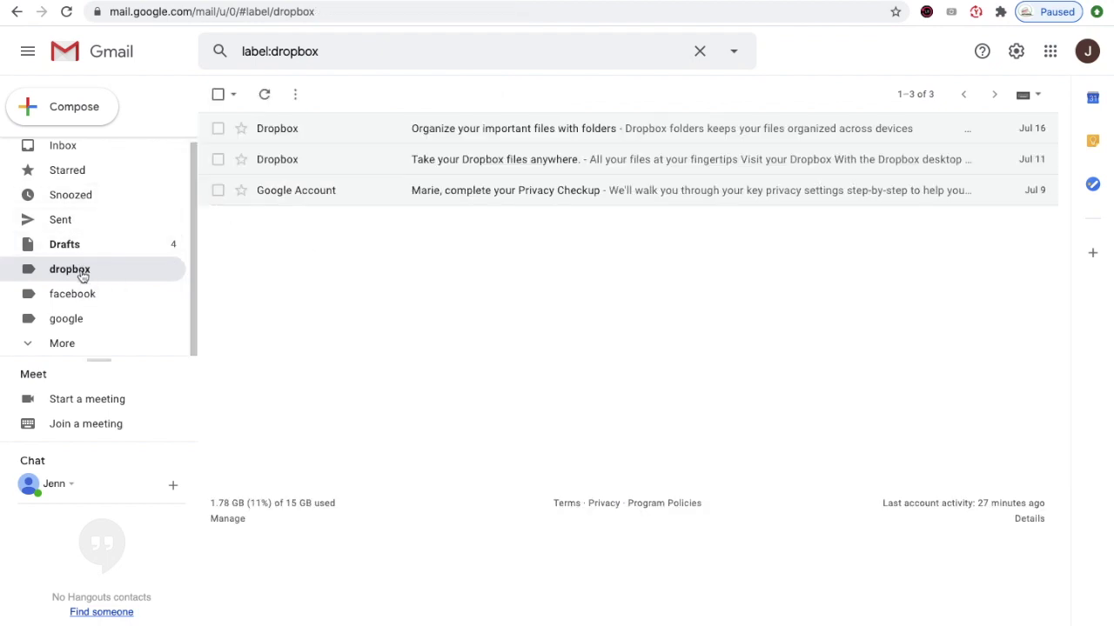
- Move the Google Account Privacy Checkup email from dropbox into the google label
{"action": "left_click", "coordinate": [331, 196]}
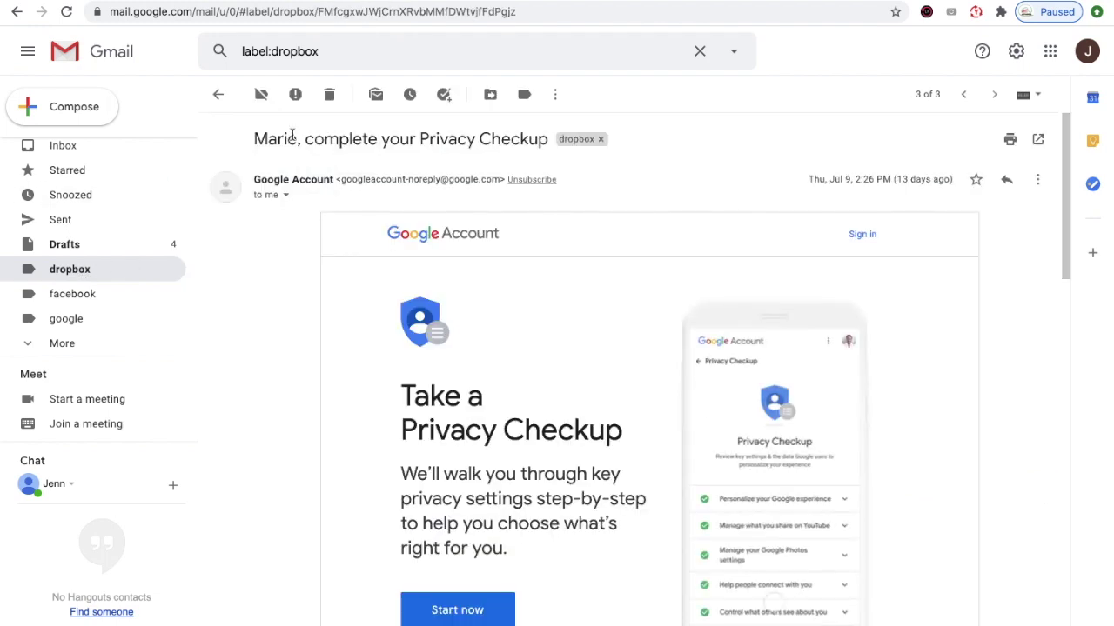
{"action": "left_click", "coordinate": [577, 139]}
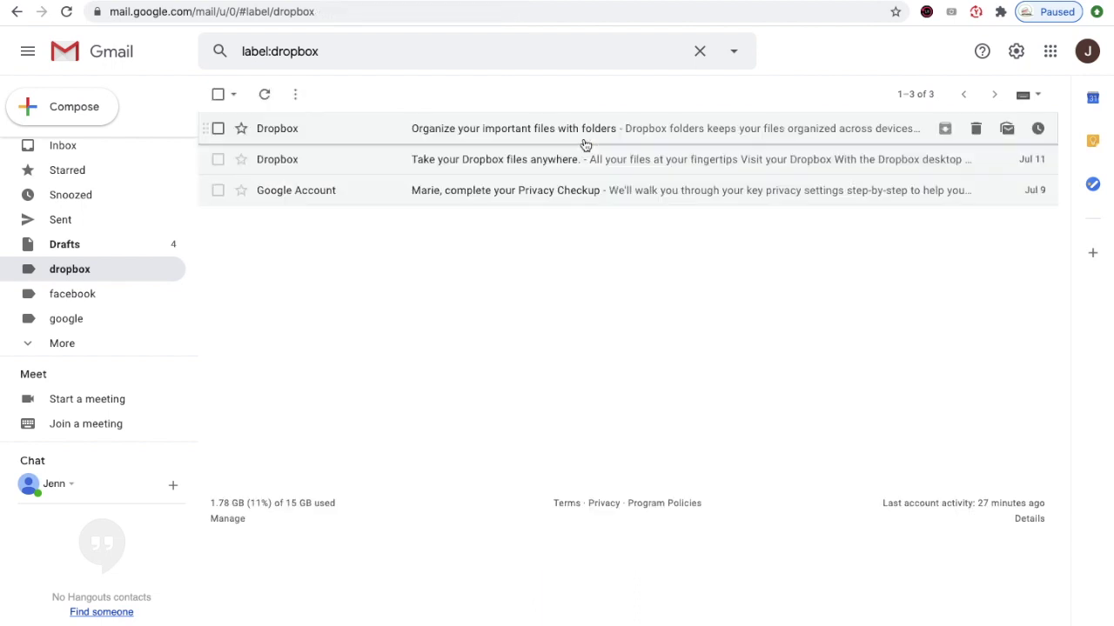
{"action": "left_click", "coordinate": [282, 200]}
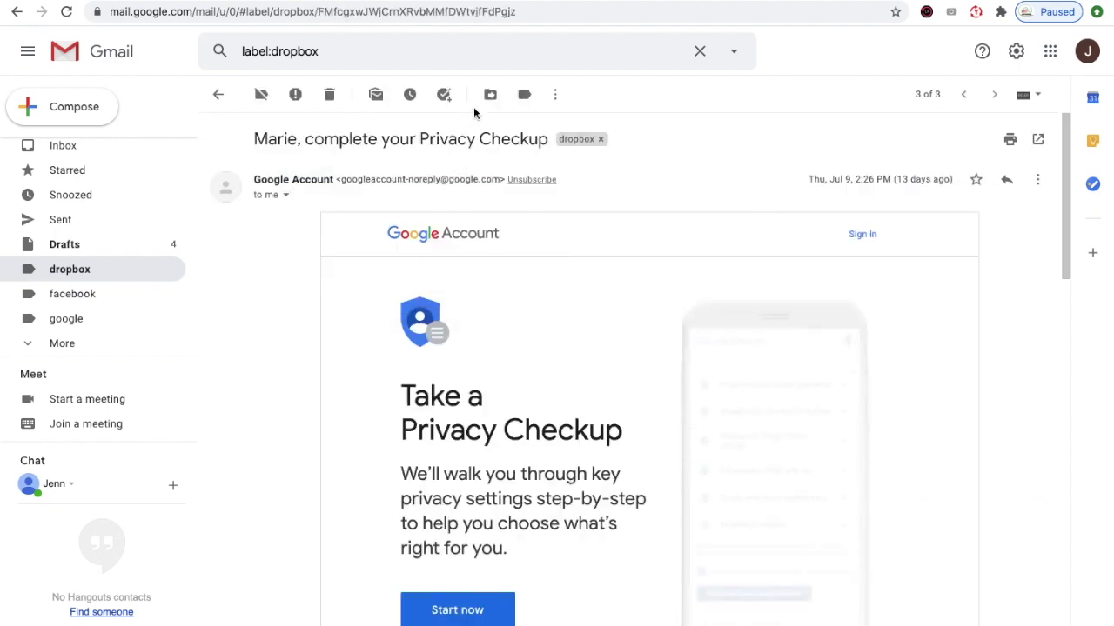
{"action": "left_click", "coordinate": [491, 96]}
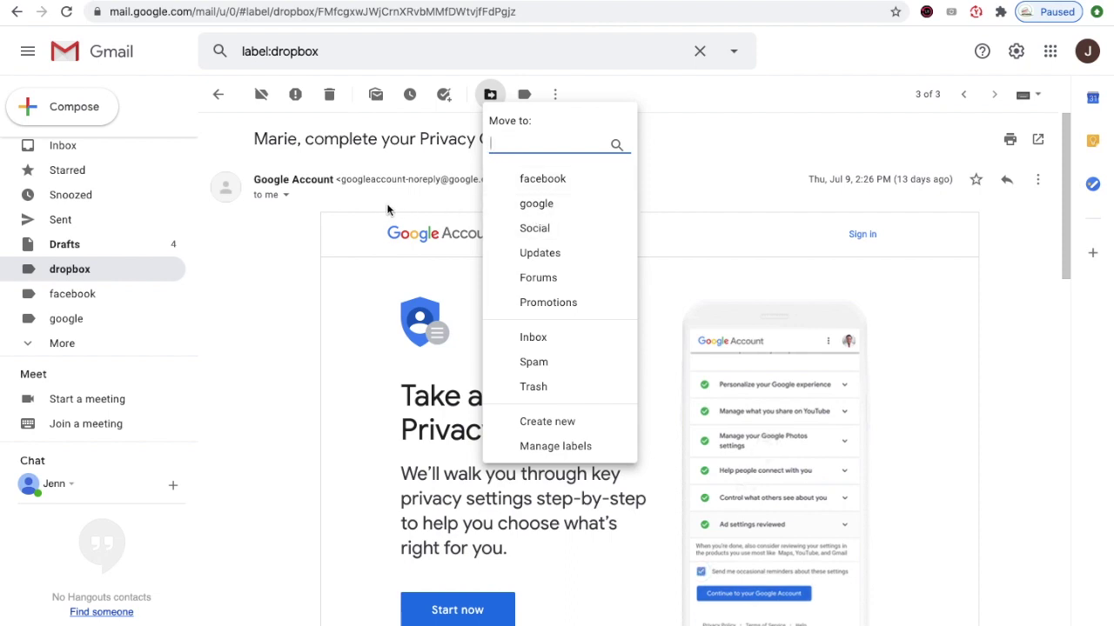
{"action": "left_click", "coordinate": [537, 204]}
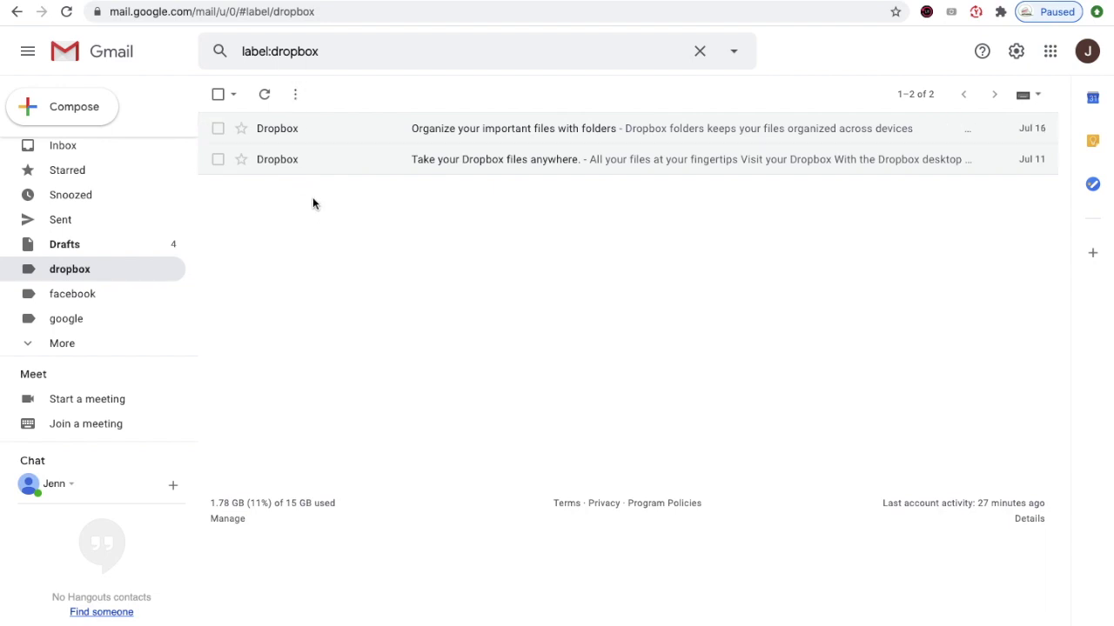
- From the facebook label, move the Google Security alert email into the google label
{"action": "left_click", "coordinate": [74, 297]}
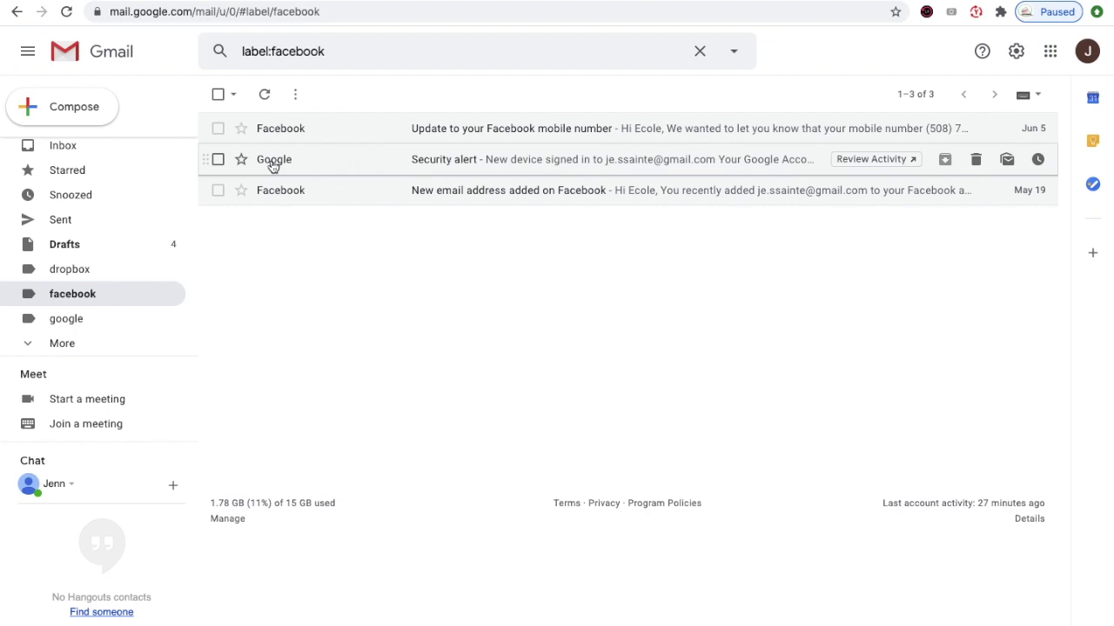
{"action": "left_click", "coordinate": [273, 166]}
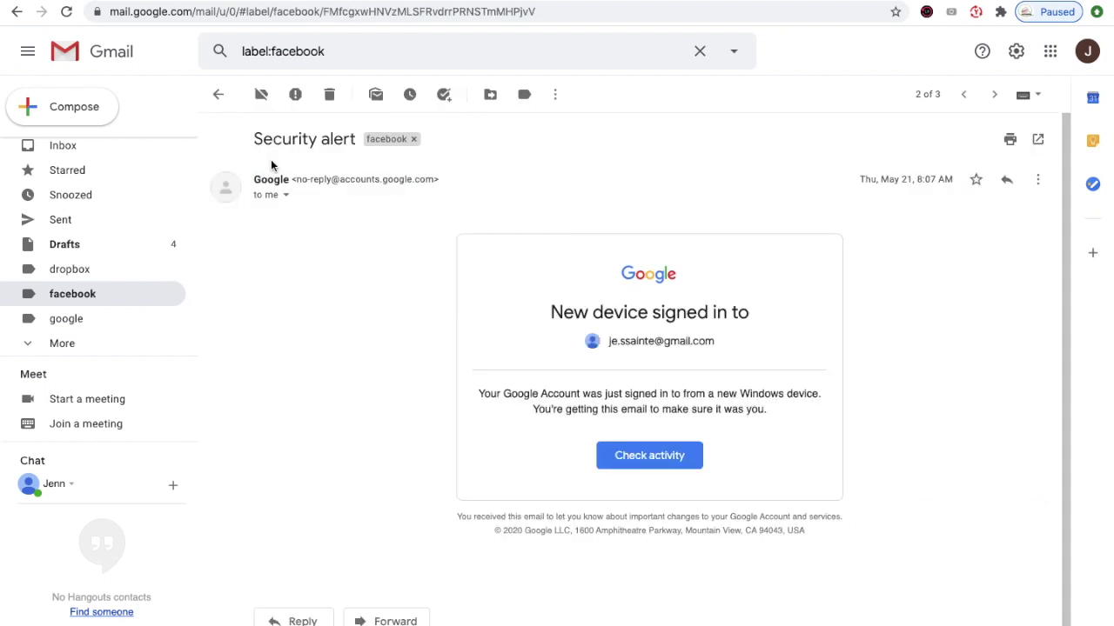
{"action": "left_click", "coordinate": [491, 96]}
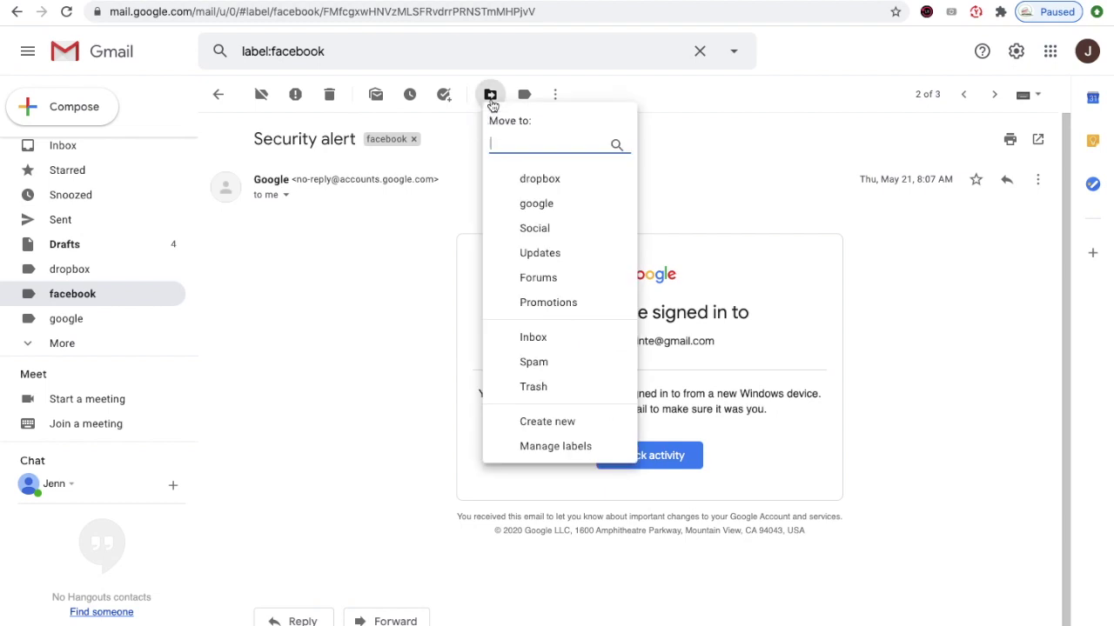
{"action": "left_click", "coordinate": [546, 207]}
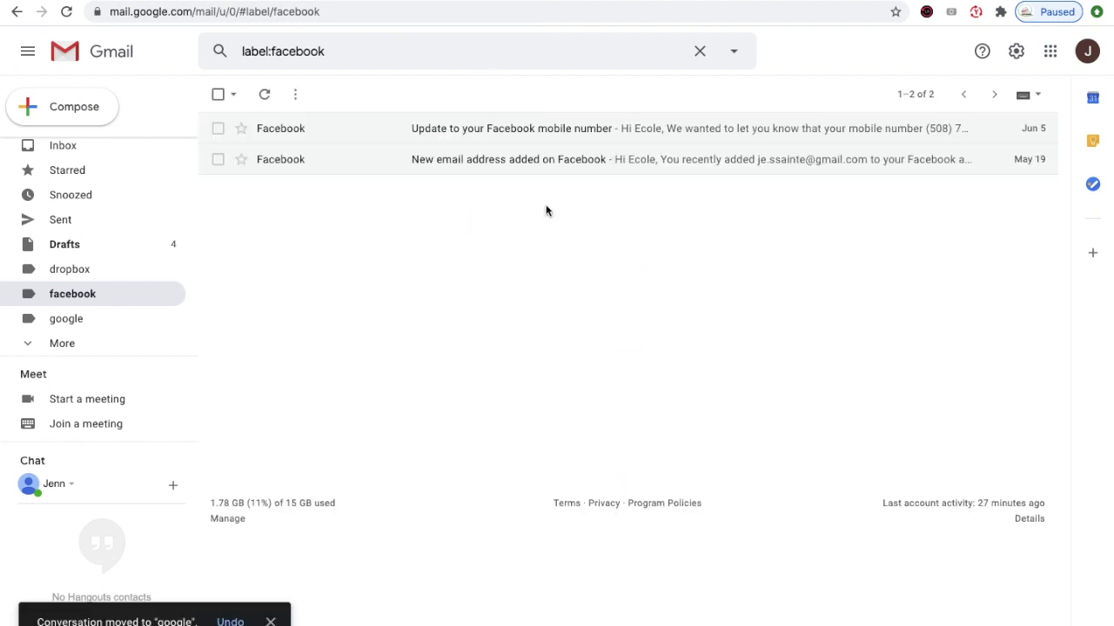
{"action": "left_click", "coordinate": [78, 320]}
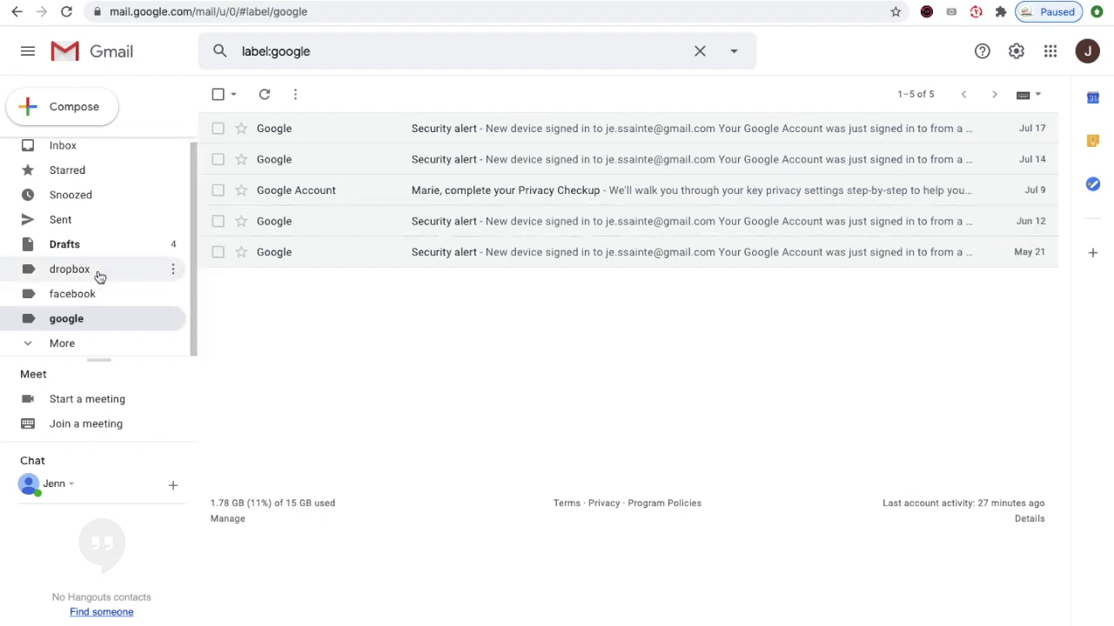
{"action": "left_click", "coordinate": [69, 269]}
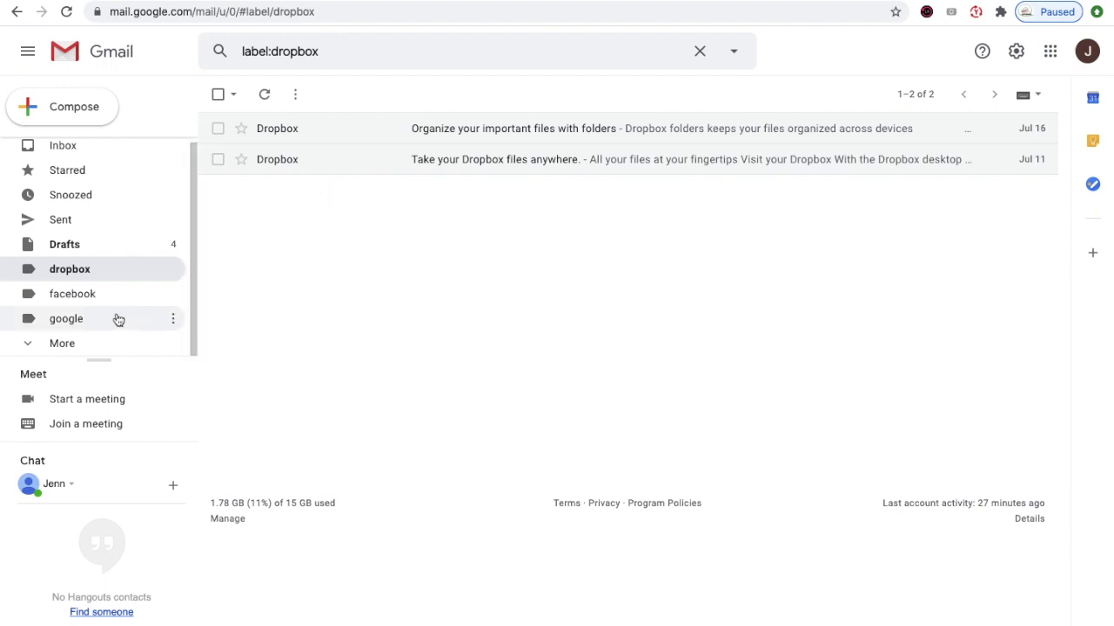
{"action": "left_click", "coordinate": [96, 301]}
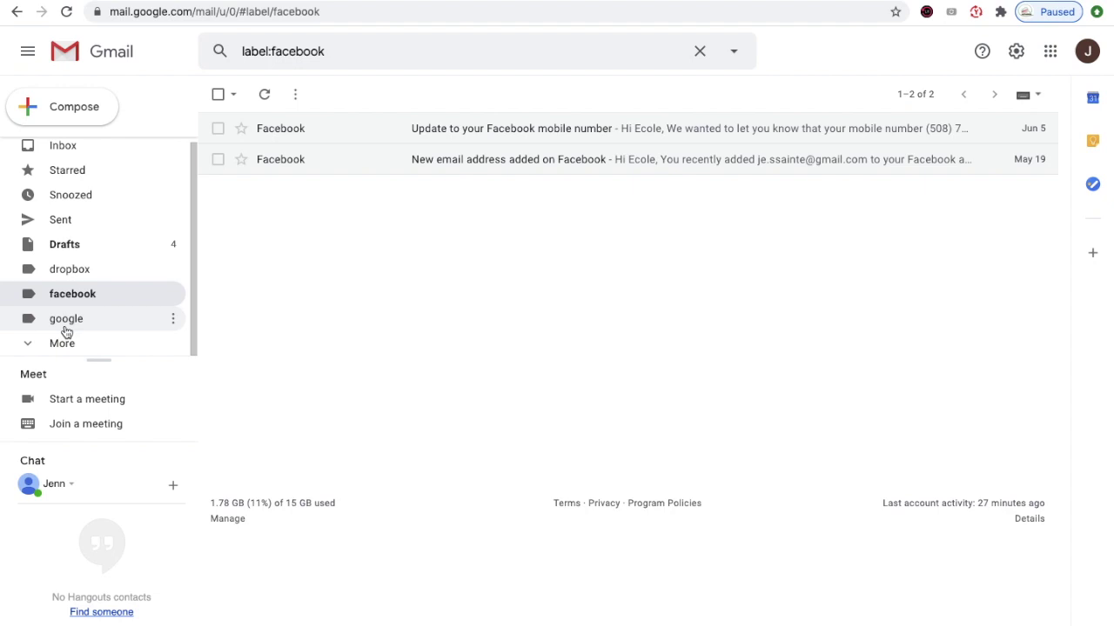
- Open the Drafts folder and its first draft, the 2/1/18 no-subject message
{"action": "left_click", "coordinate": [90, 251]}
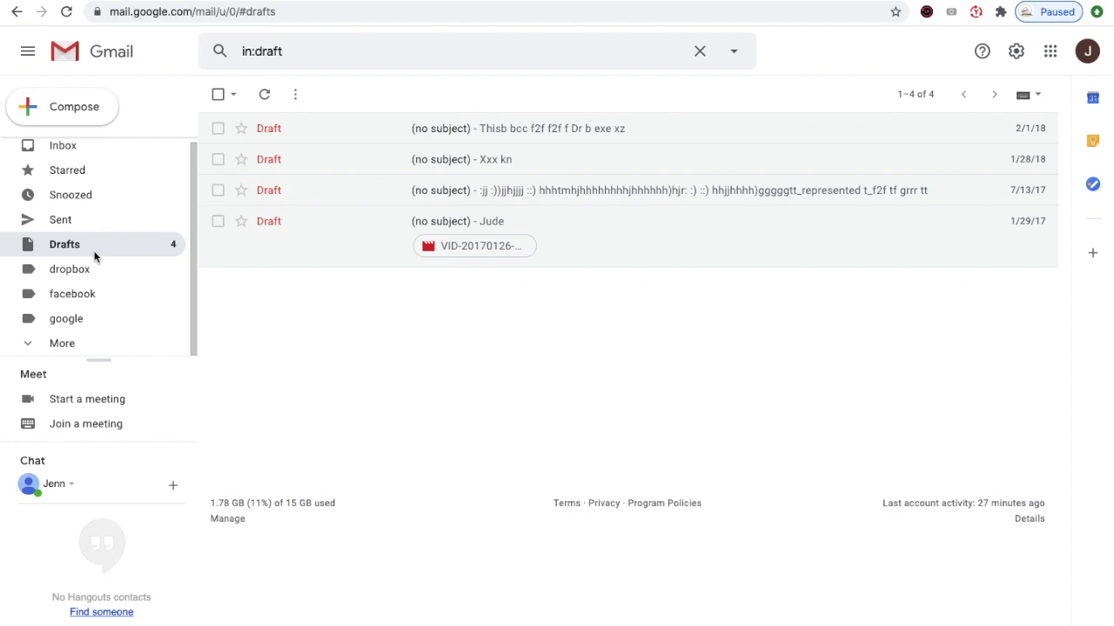
{"action": "left_click", "coordinate": [290, 136]}
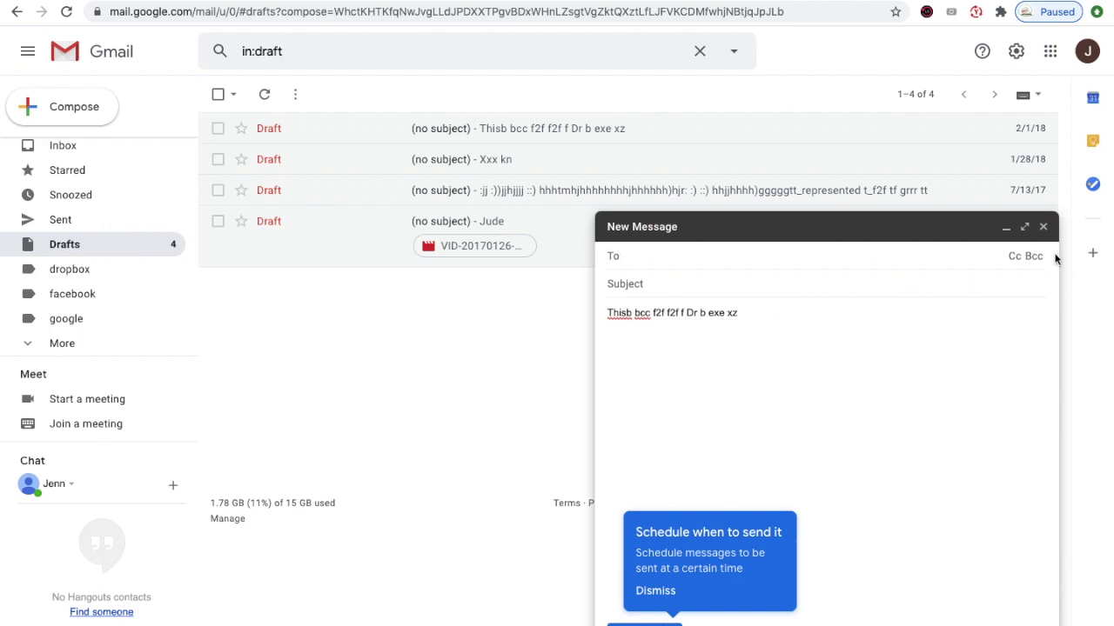
- Delete the first draft and the 1/28/18 'Xxx k n' draft, leaving two drafts
{"action": "left_click", "coordinate": [1043, 226]}
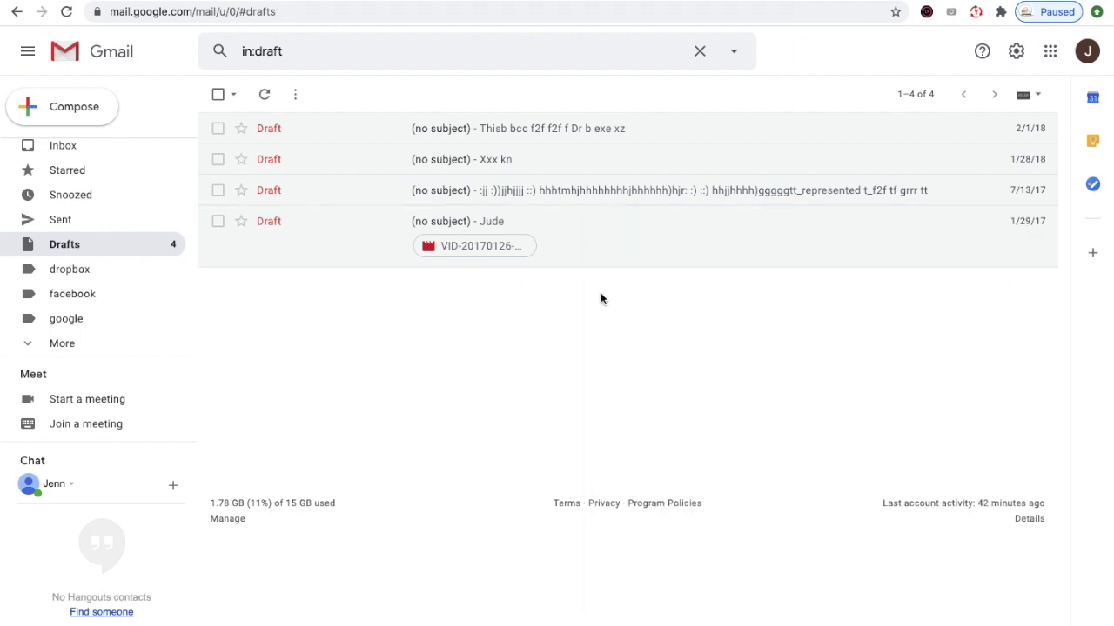
{"action": "left_click", "coordinate": [318, 133]}
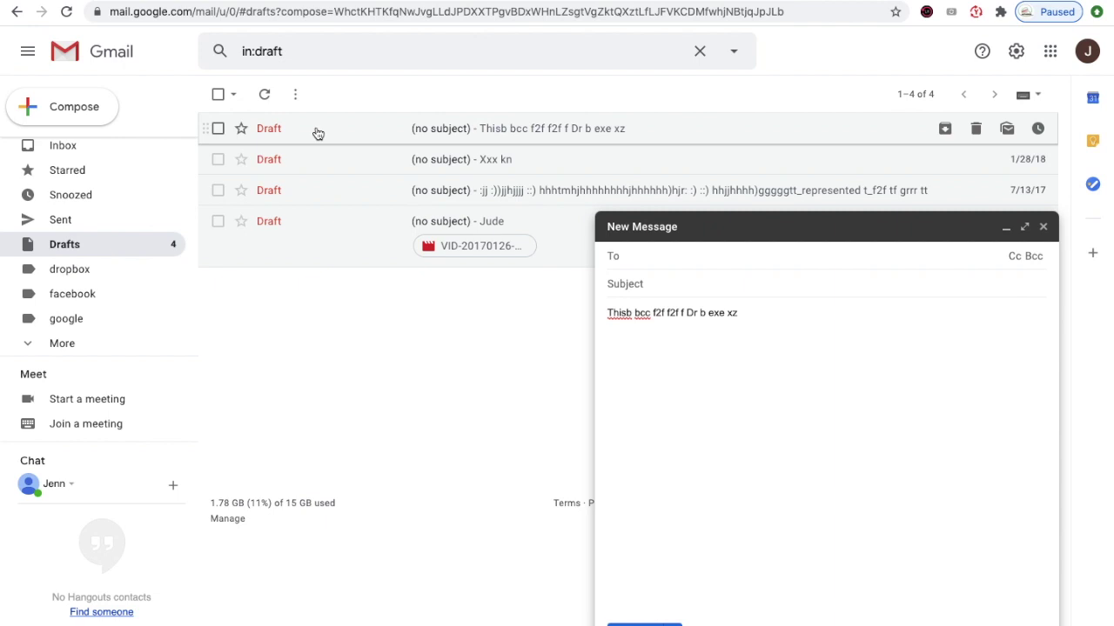
{"action": "left_click", "coordinate": [219, 128]}
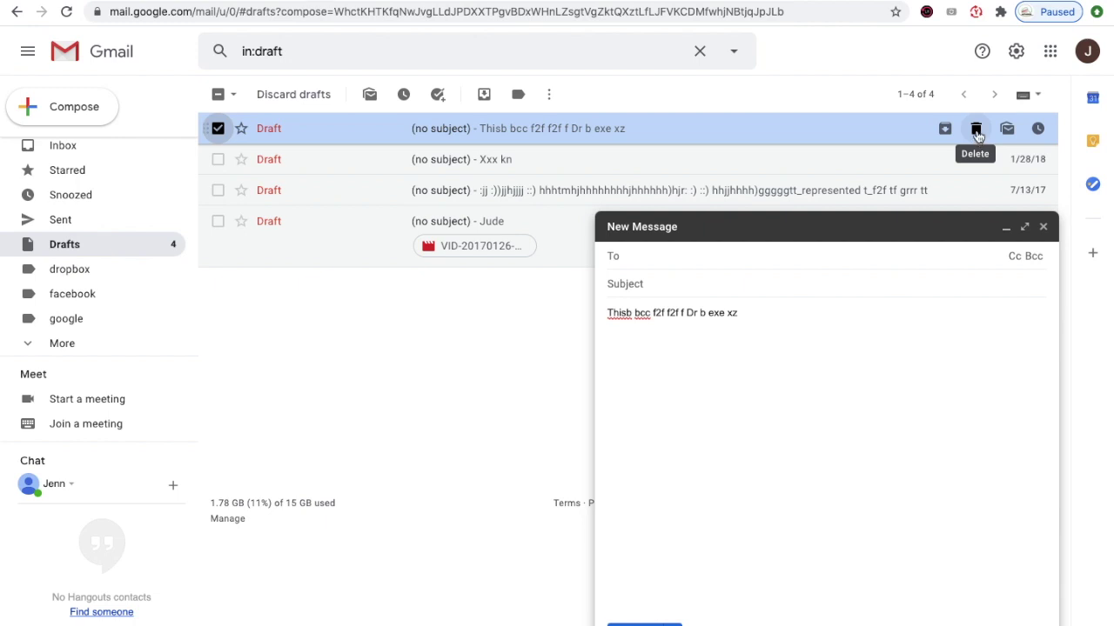
{"action": "left_click", "coordinate": [976, 131]}
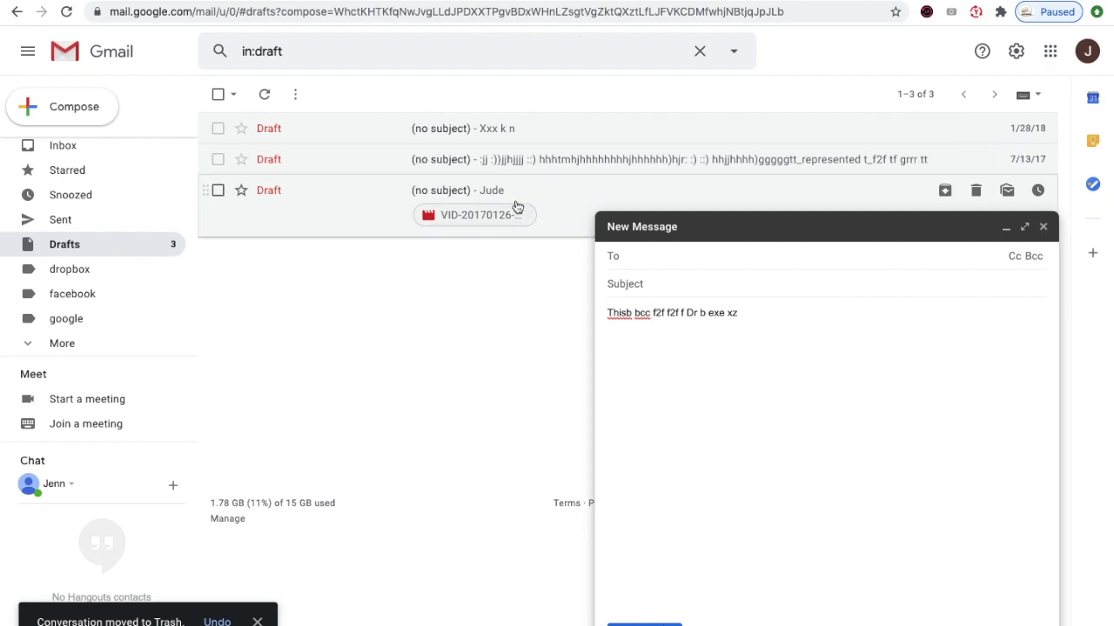
{"action": "left_click", "coordinate": [334, 137]}
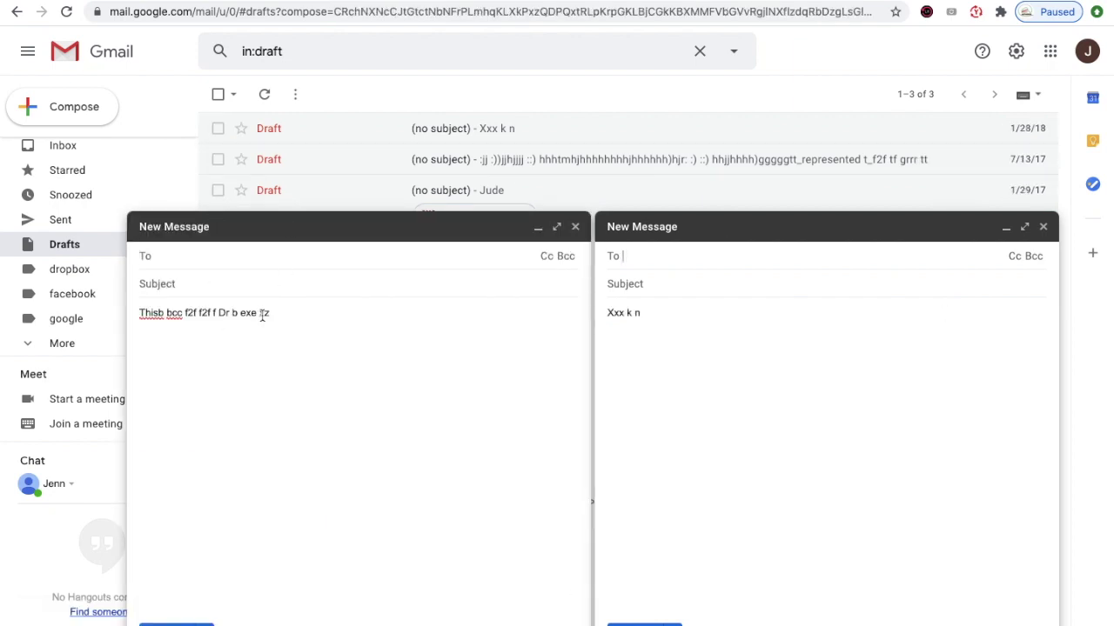
{"action": "left_click", "coordinate": [1042, 227]}
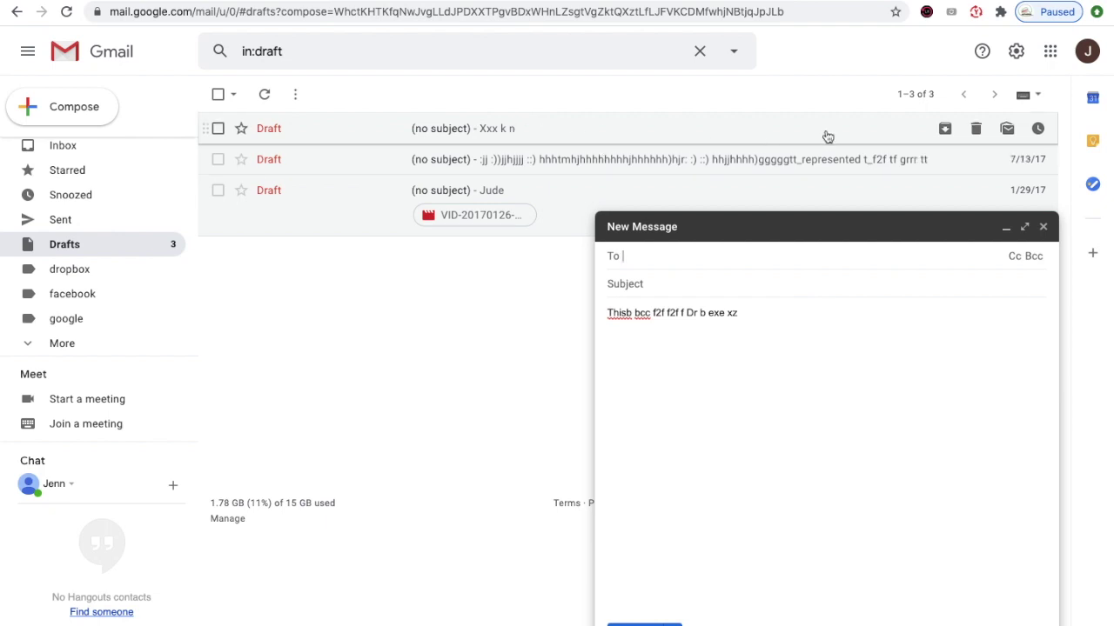
{"action": "left_click", "coordinate": [976, 130]}
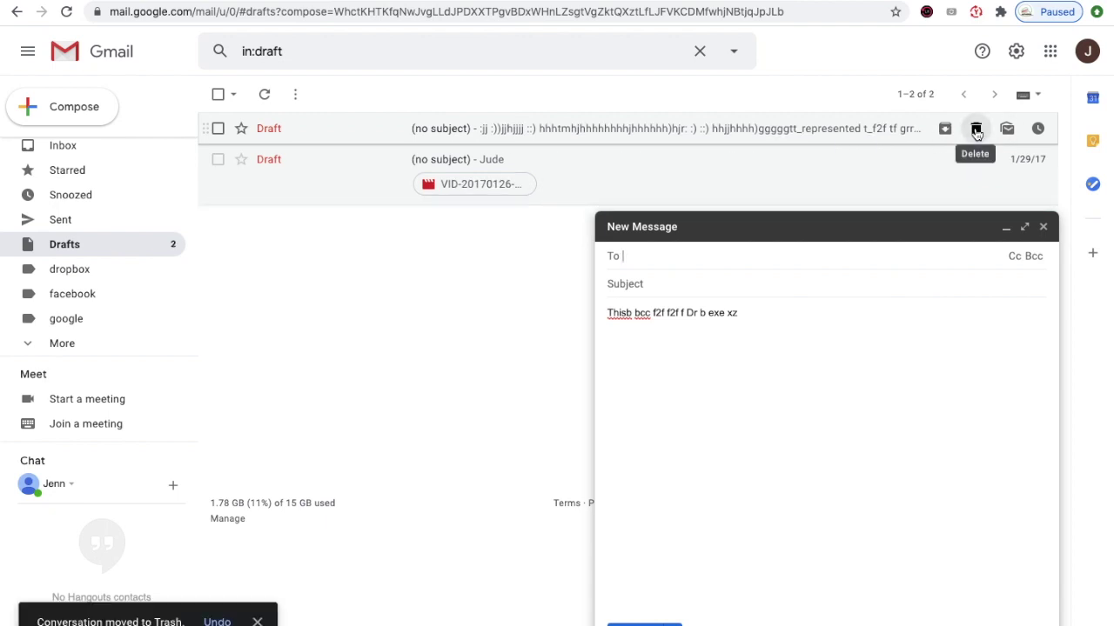
- Close both open compose windows and delete the next remaining draft
{"action": "left_click", "coordinate": [304, 139]}
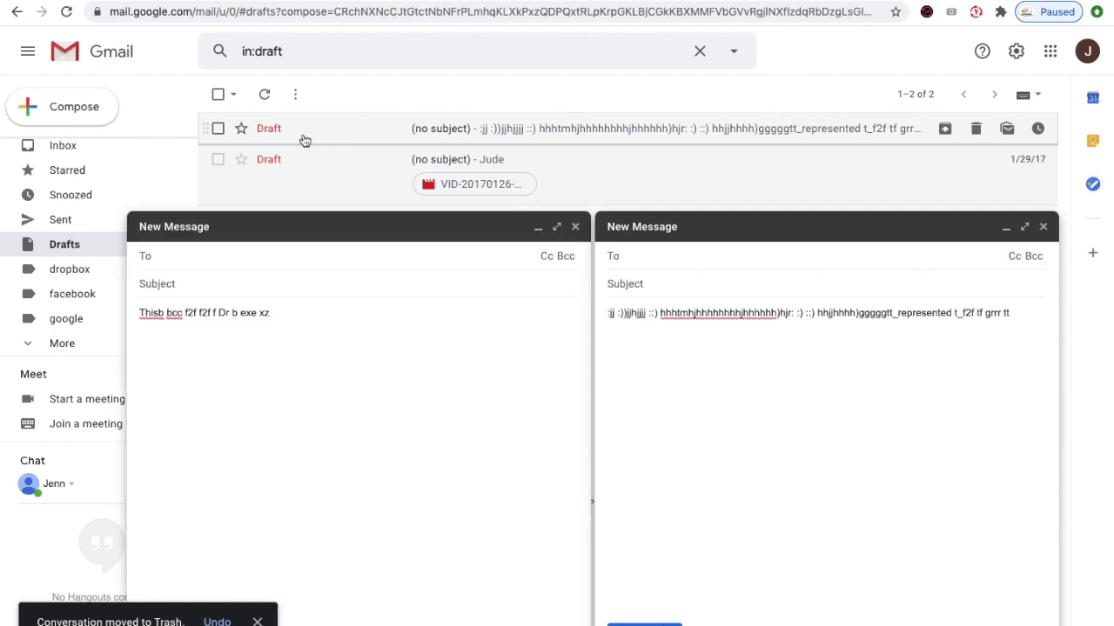
{"action": "left_click", "coordinate": [218, 129]}
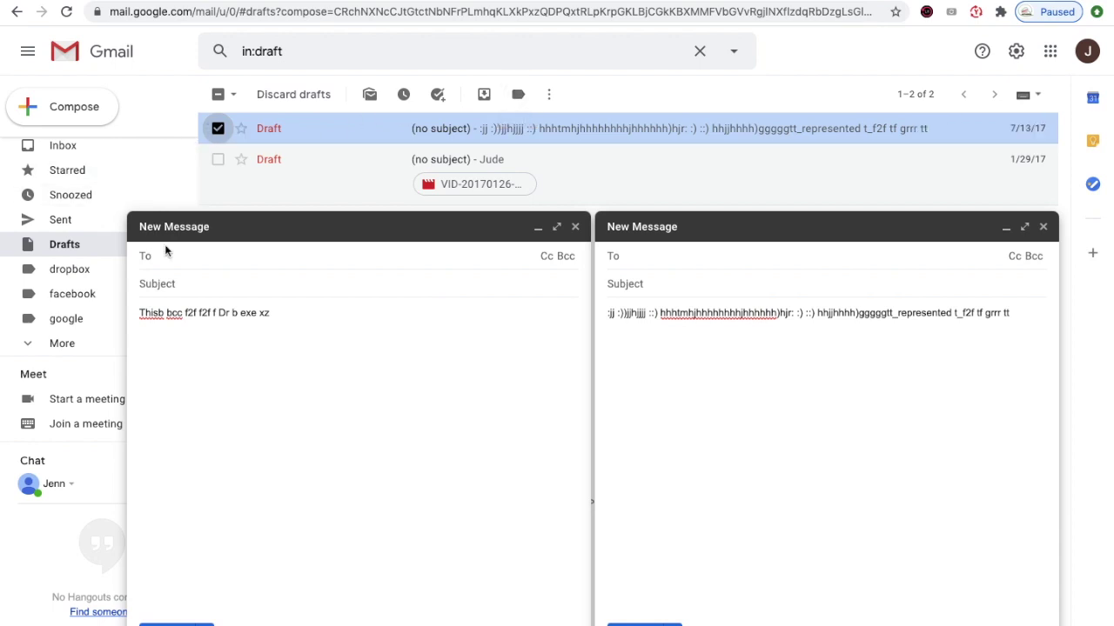
{"action": "left_click", "coordinate": [575, 227]}
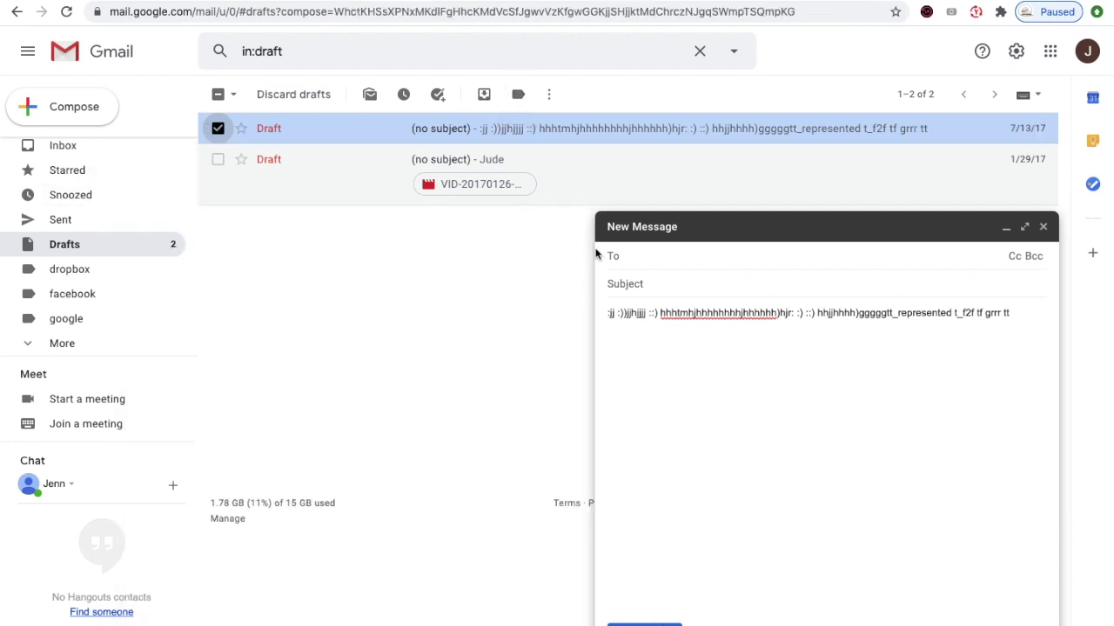
{"action": "left_click", "coordinate": [1043, 226]}
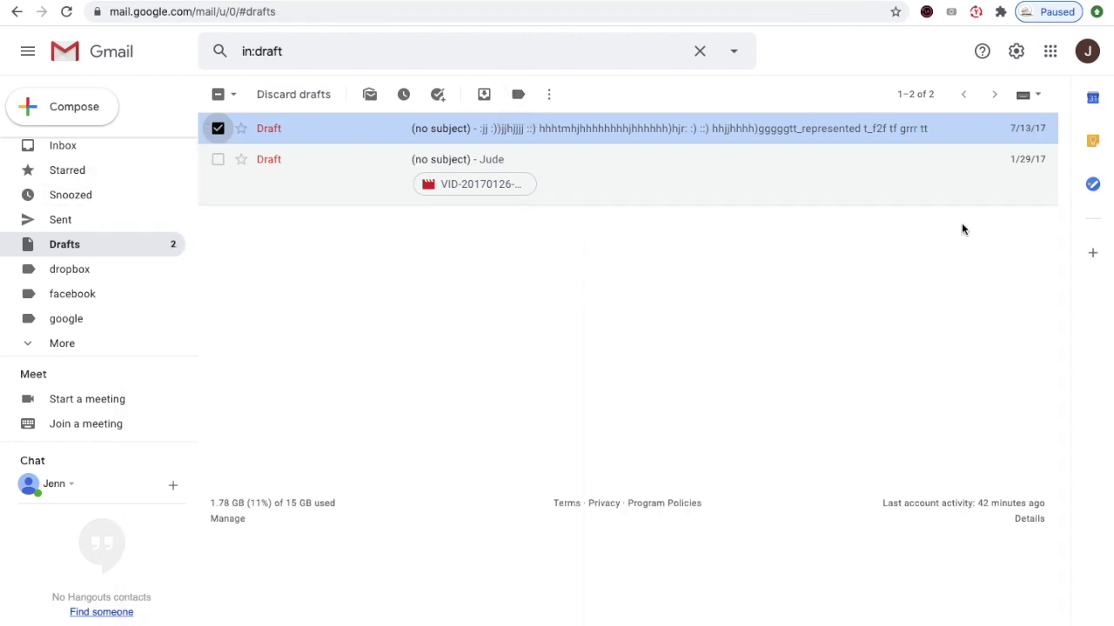
{"action": "left_click", "coordinate": [214, 130]}
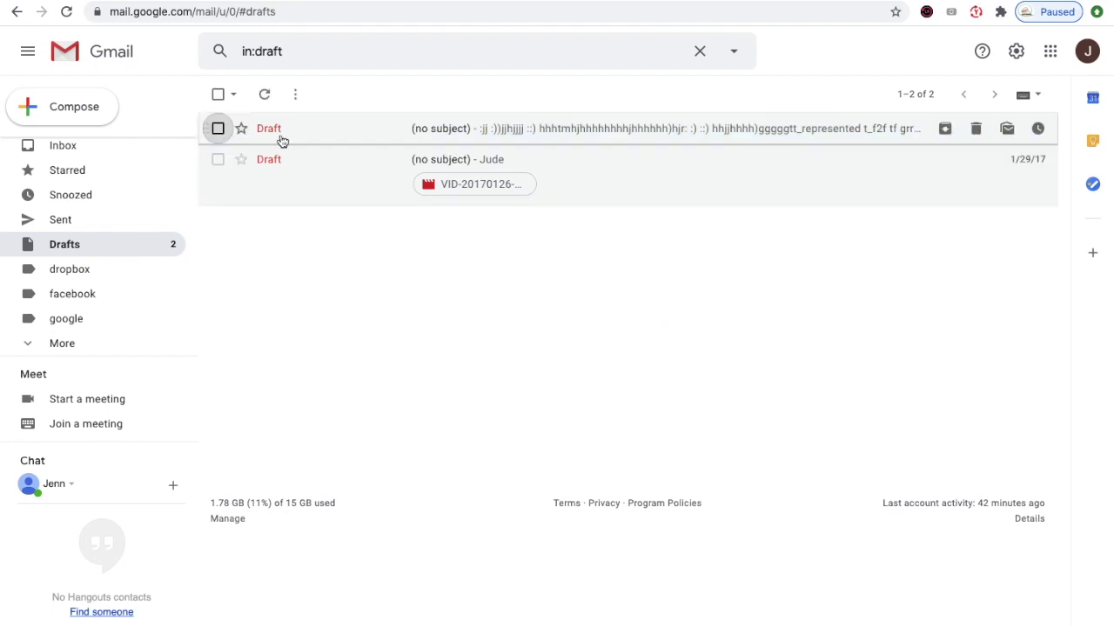
{"action": "left_click", "coordinate": [302, 132]}
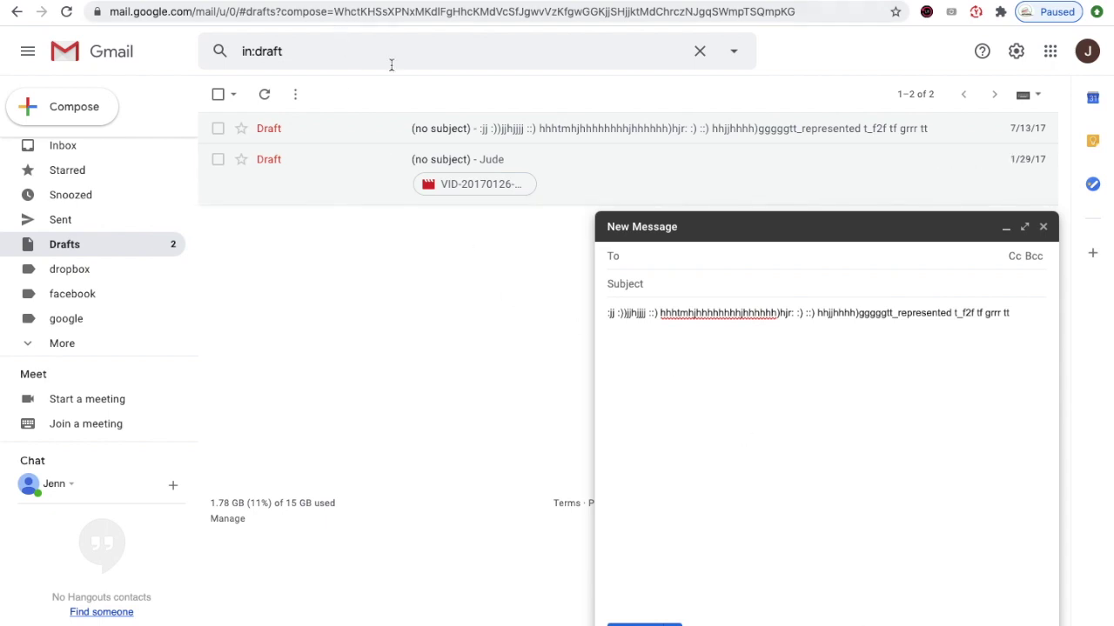
{"action": "mouse_move", "coordinate": [372, 130]}
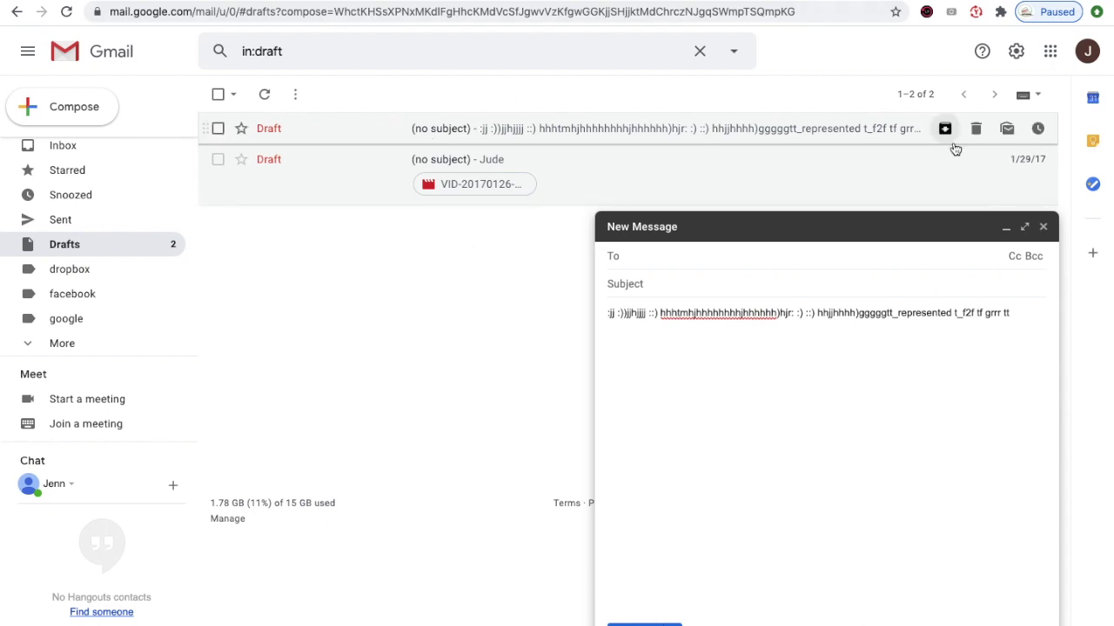
{"action": "left_click", "coordinate": [976, 128]}
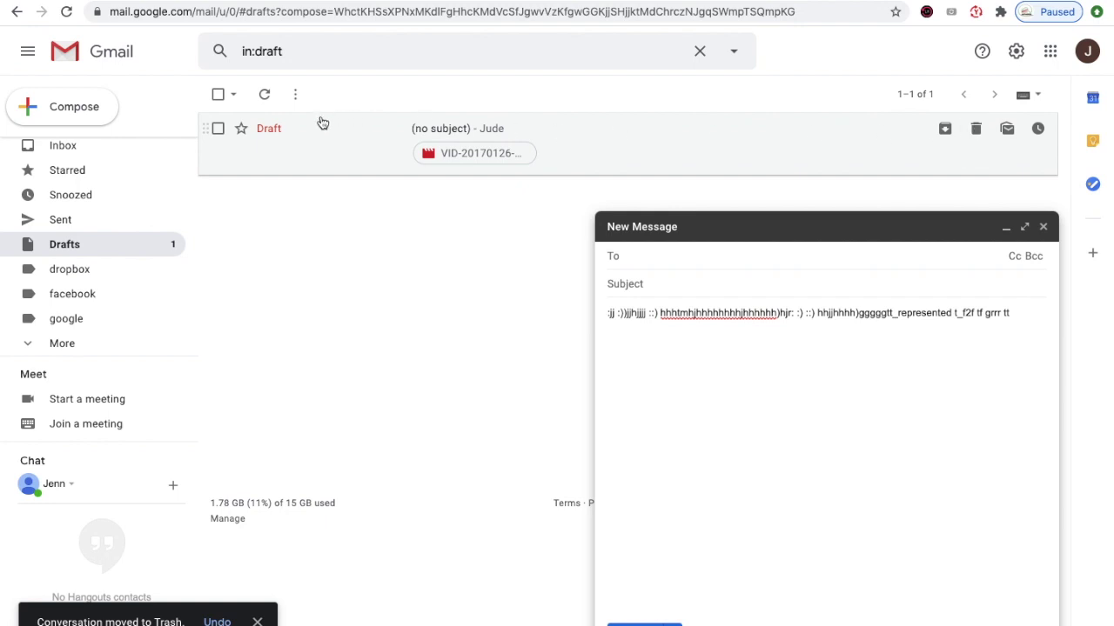
- Delete the last remaining draft and close the leftover compose window
{"action": "left_click", "coordinate": [284, 132]}
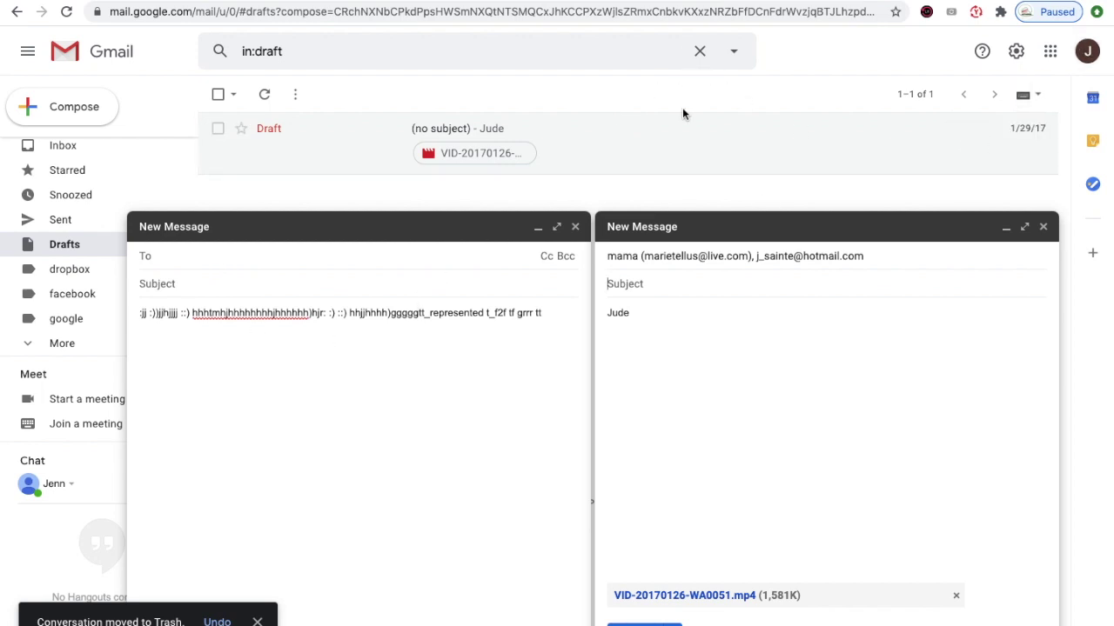
{"action": "left_click", "coordinate": [575, 227]}
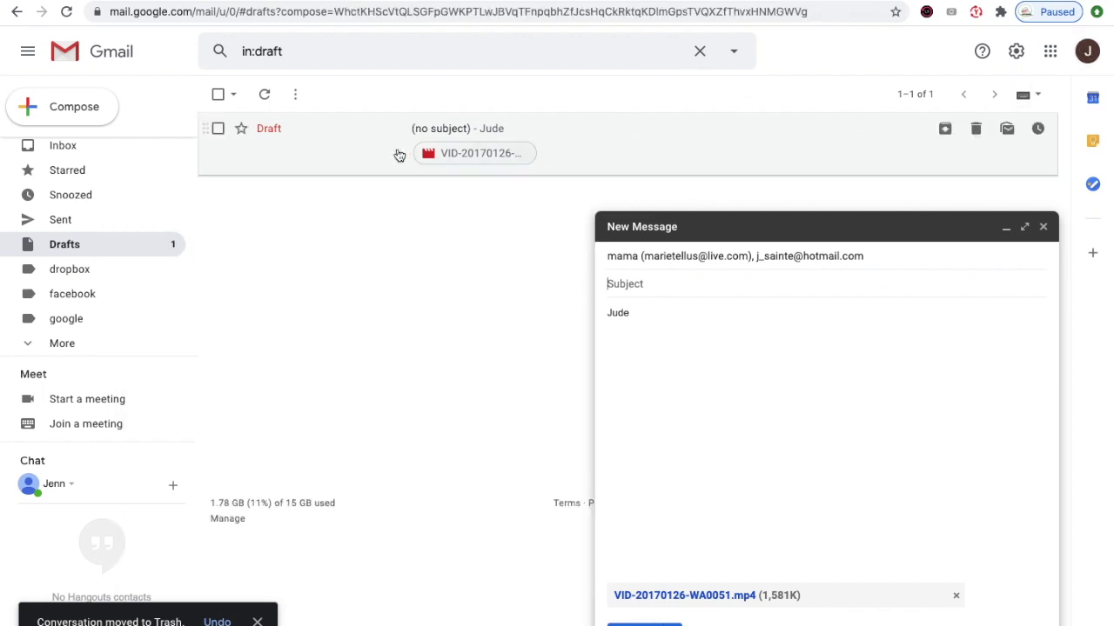
{"action": "left_click", "coordinate": [976, 131]}
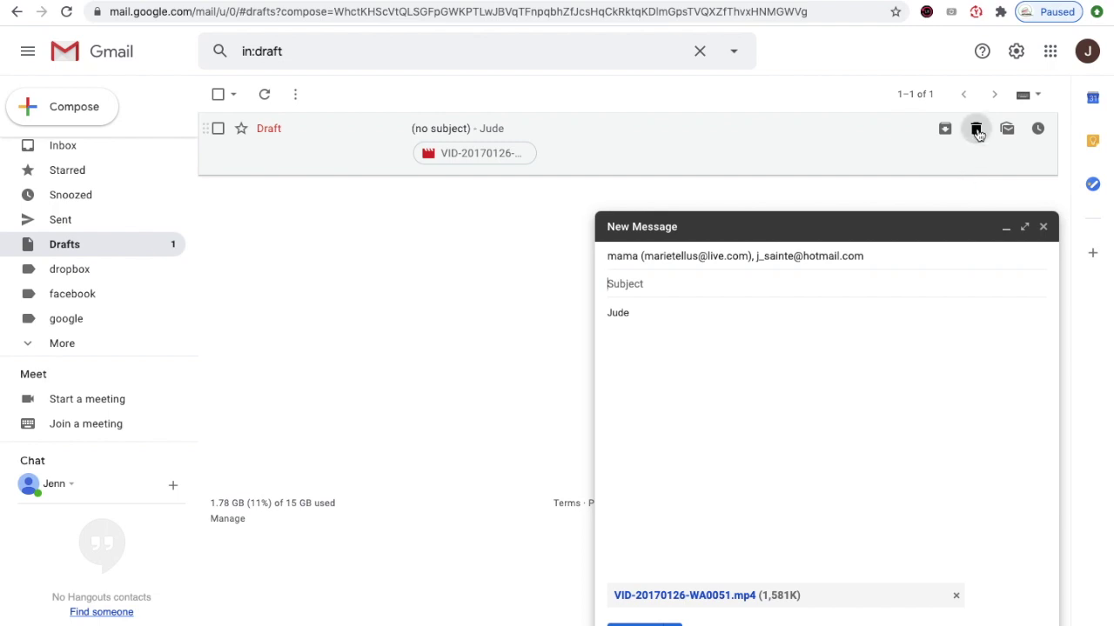
{"action": "left_click", "coordinate": [1043, 227]}
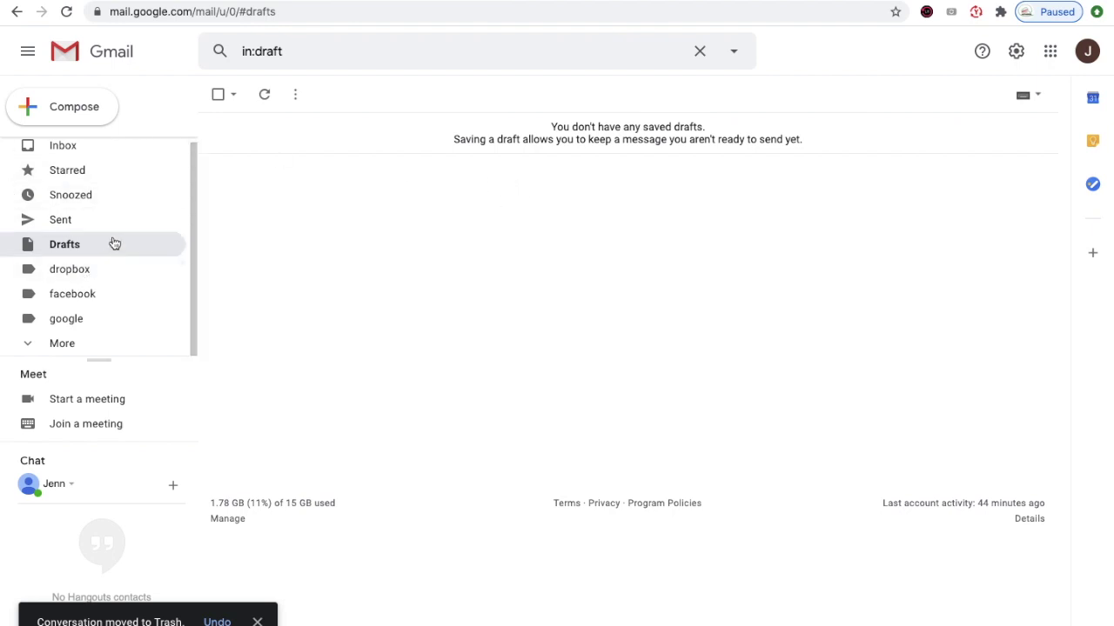
- Open the Sent folder showing its nine sent messages
{"action": "left_click", "coordinate": [70, 226]}
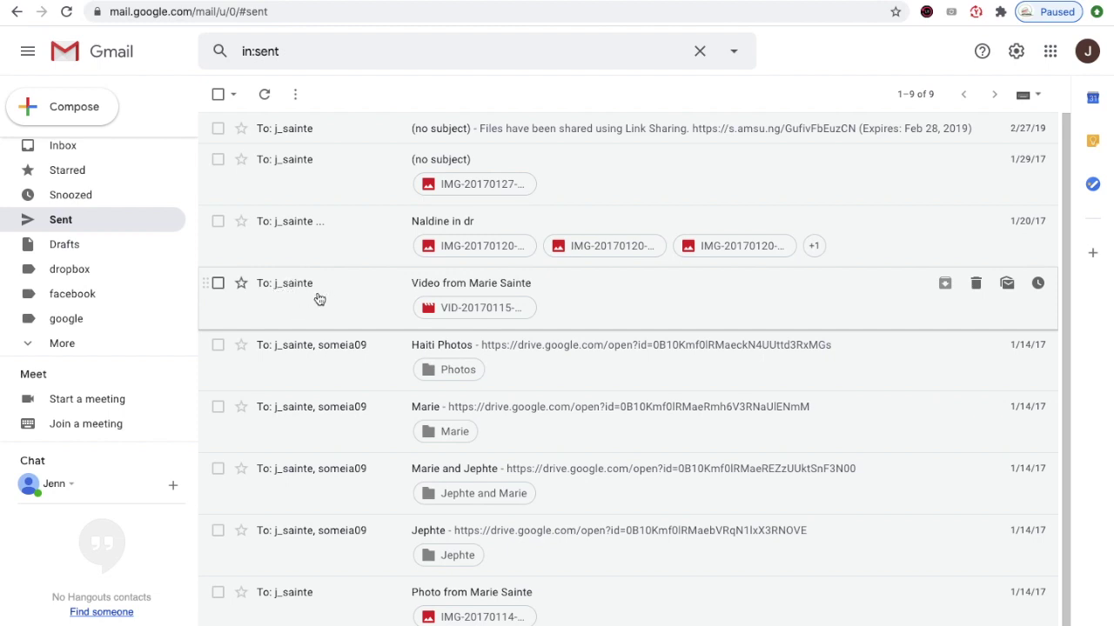
- Open the sent email carrying the 12 MB video VID-20170115-WA0008.mp4
{"action": "mouse_move", "coordinate": [314, 289]}
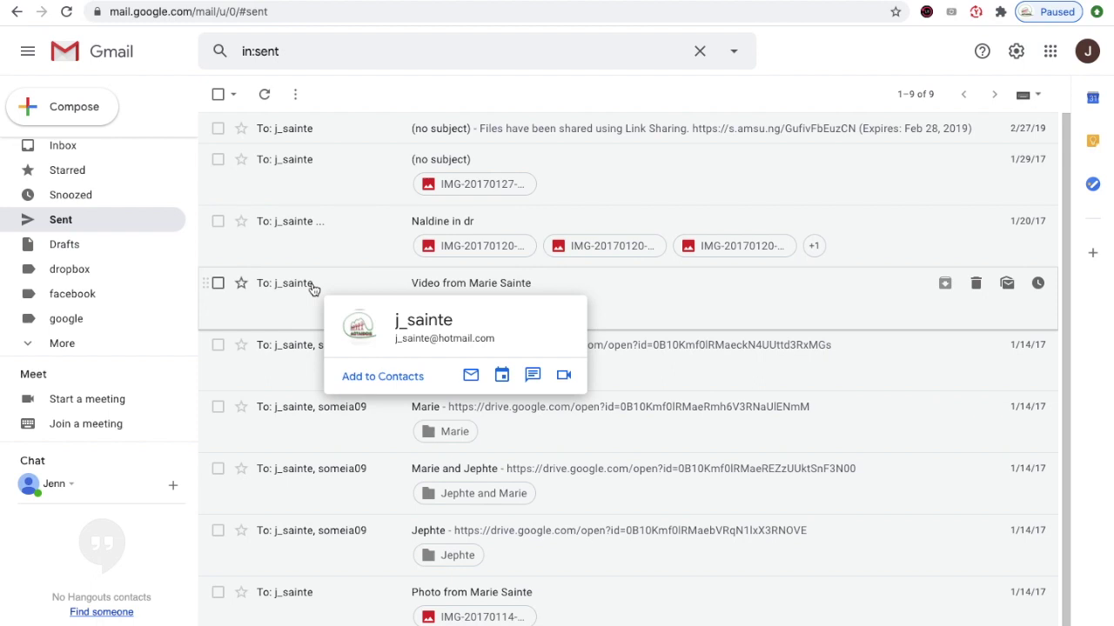
{"action": "left_click", "coordinate": [314, 290]}
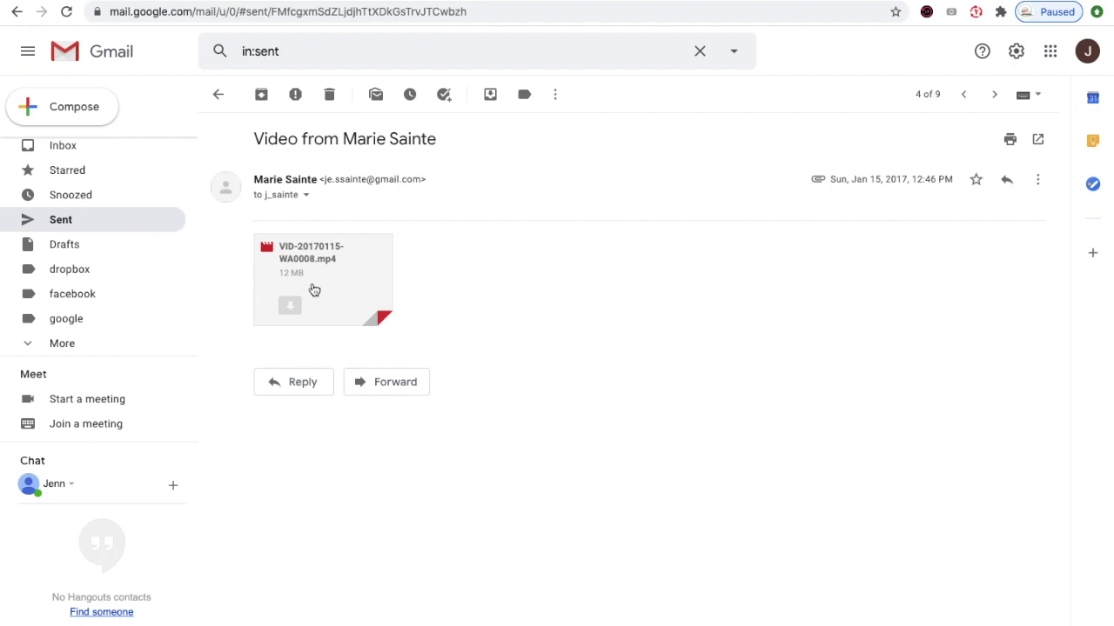
{"action": "mouse_move", "coordinate": [314, 289]}
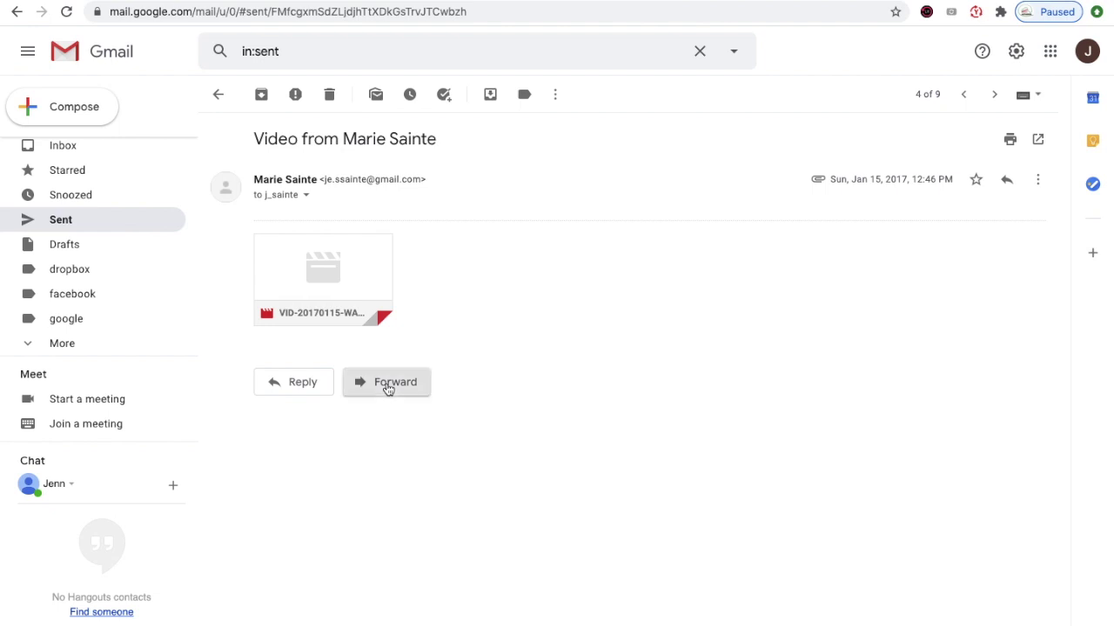
- Forward the video email to the Yahoo and Hotmail contacts chosen from autocomplete suggestions
{"action": "left_click", "coordinate": [388, 387]}
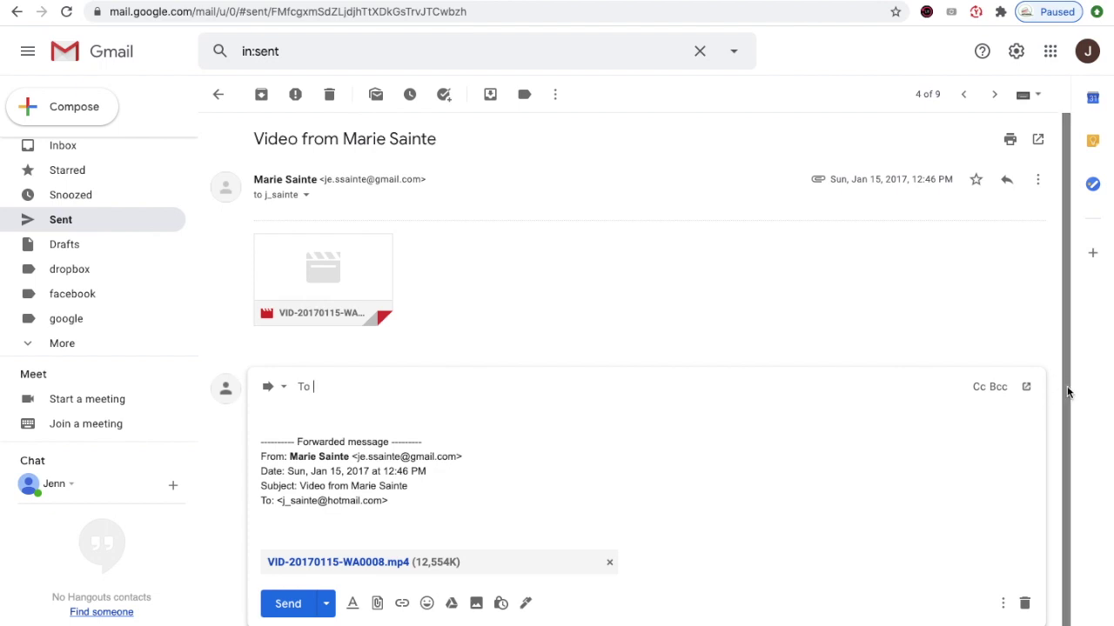
{"action": "scroll", "coordinate": [1065, 432], "scroll_direction": "down", "scroll_amount": 1}
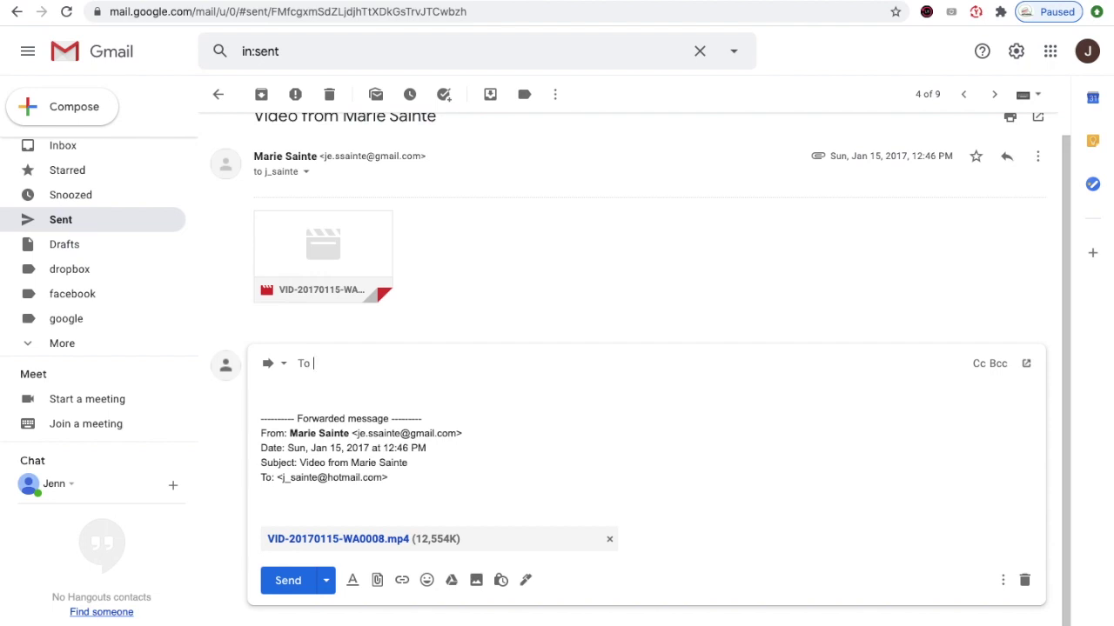
{"action": "type", "text": "ac"}
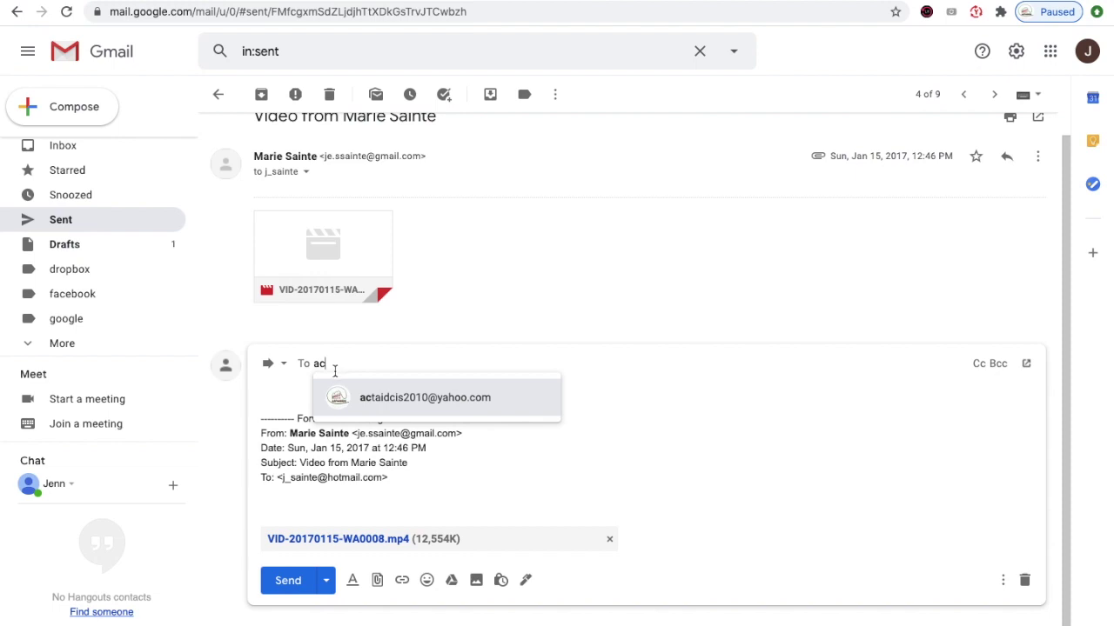
{"action": "mouse_move", "coordinate": [400, 409]}
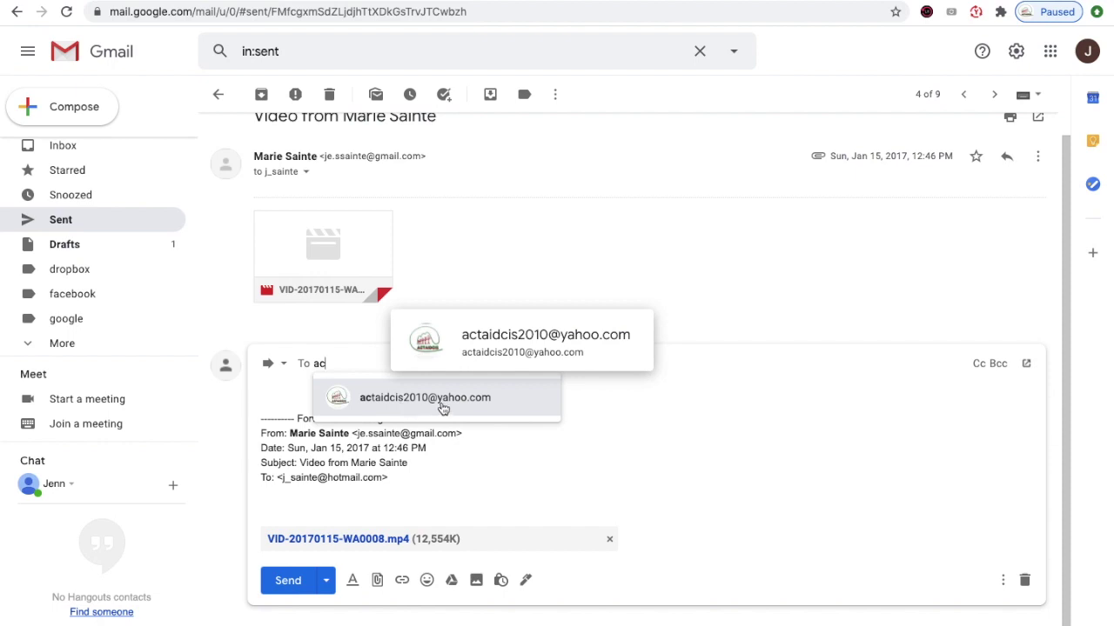
{"action": "left_click", "coordinate": [443, 408]}
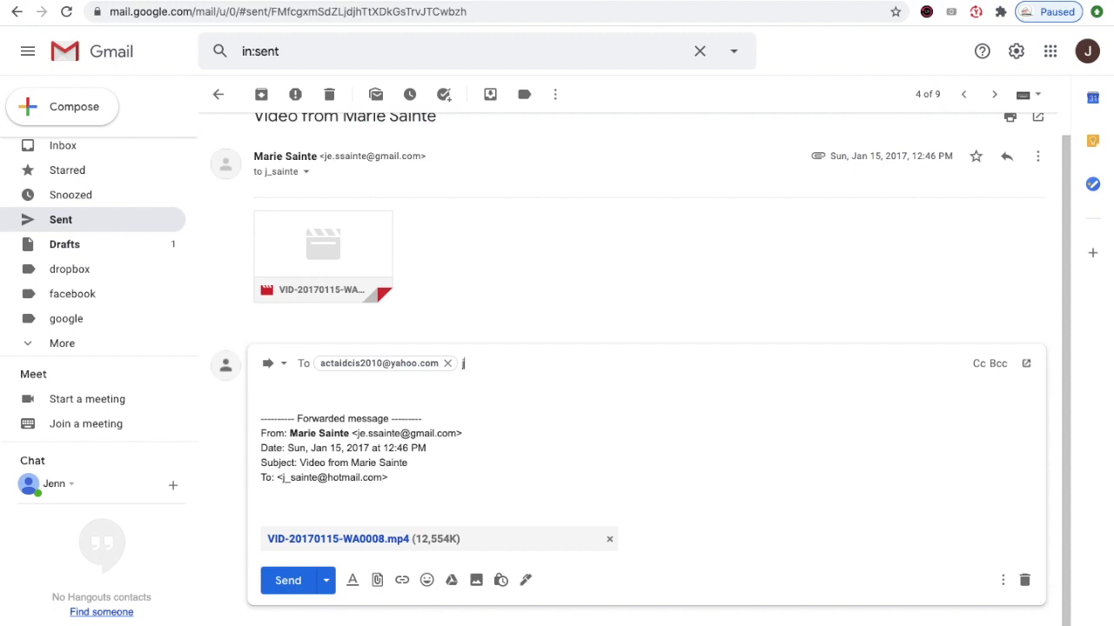
{"action": "type", "text": "j"}
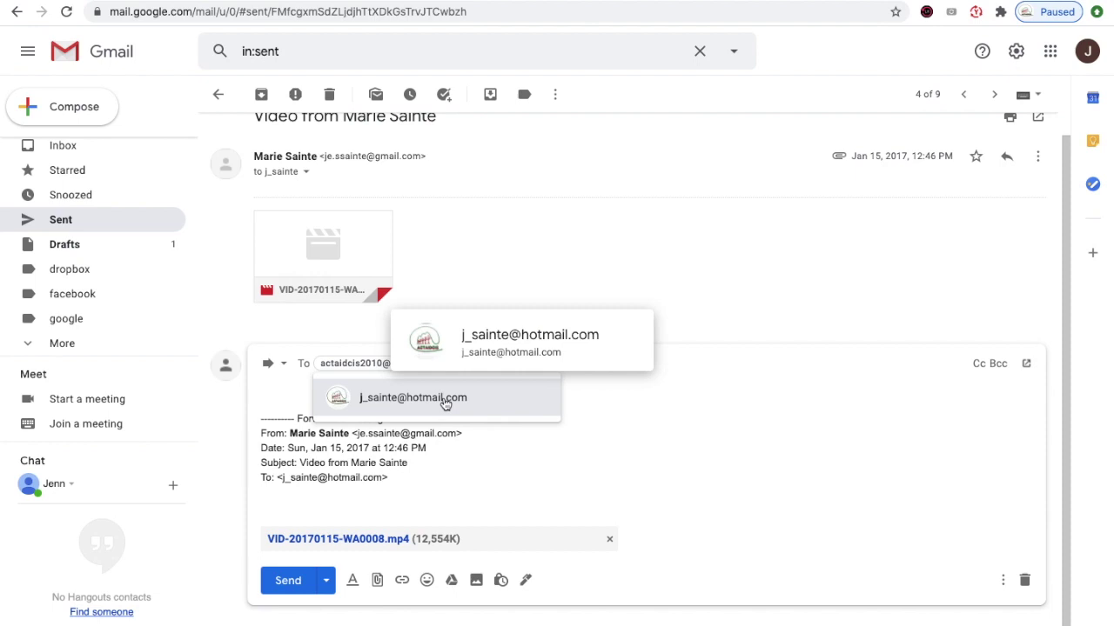
{"action": "left_click", "coordinate": [445, 402]}
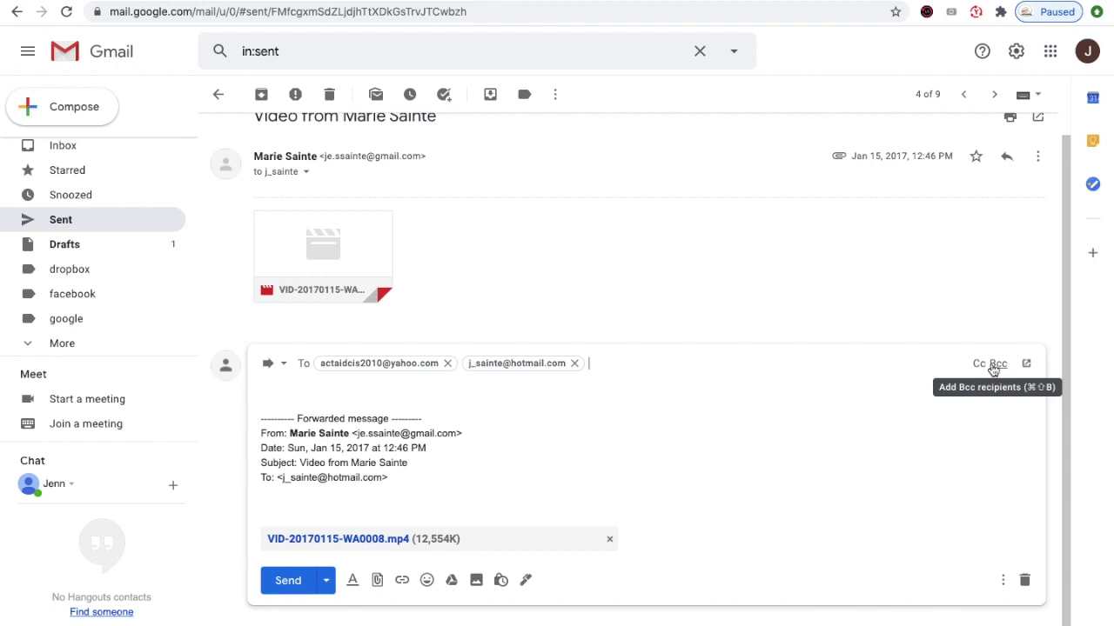
- Add the Hotmail contact as a Bcc recipient on the video forward
{"action": "left_click", "coordinate": [997, 364]}
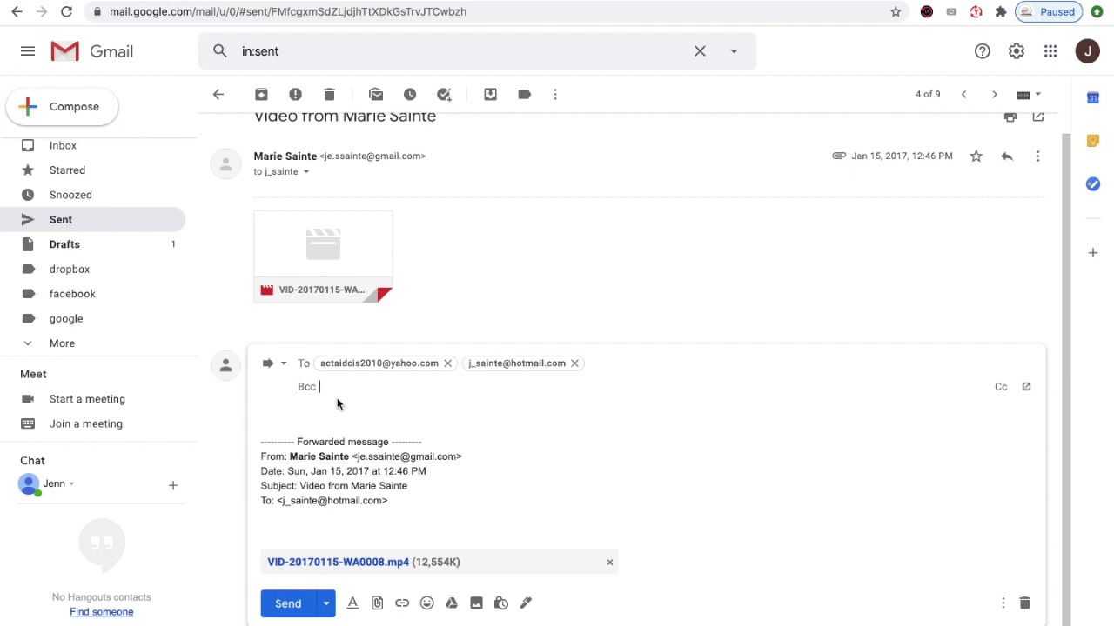
{"action": "type", "text": "j"}
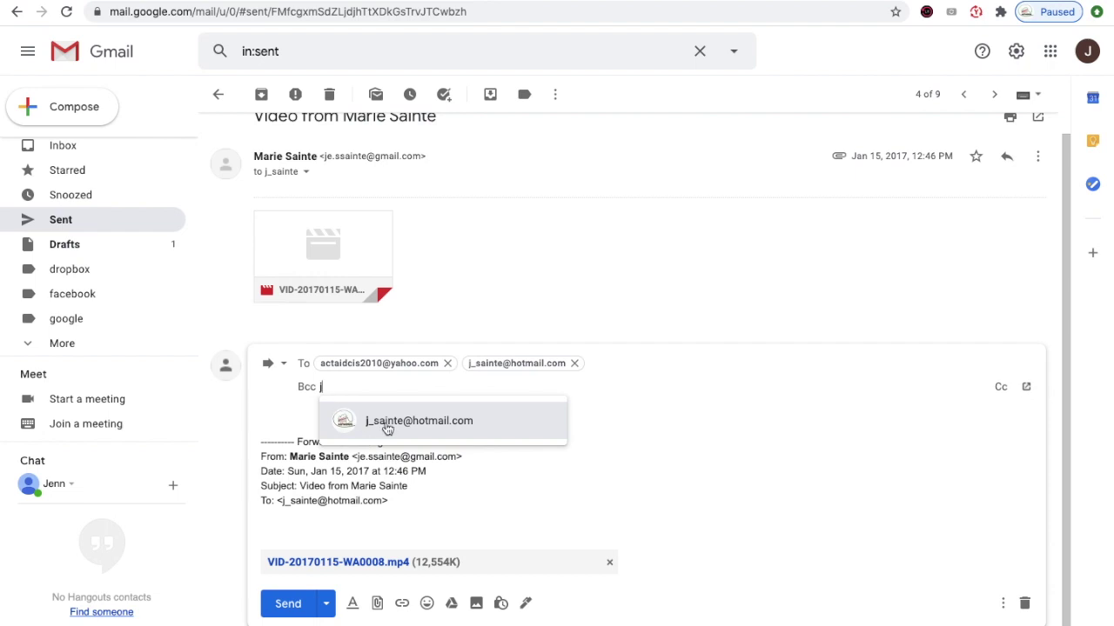
{"action": "left_click", "coordinate": [387, 425]}
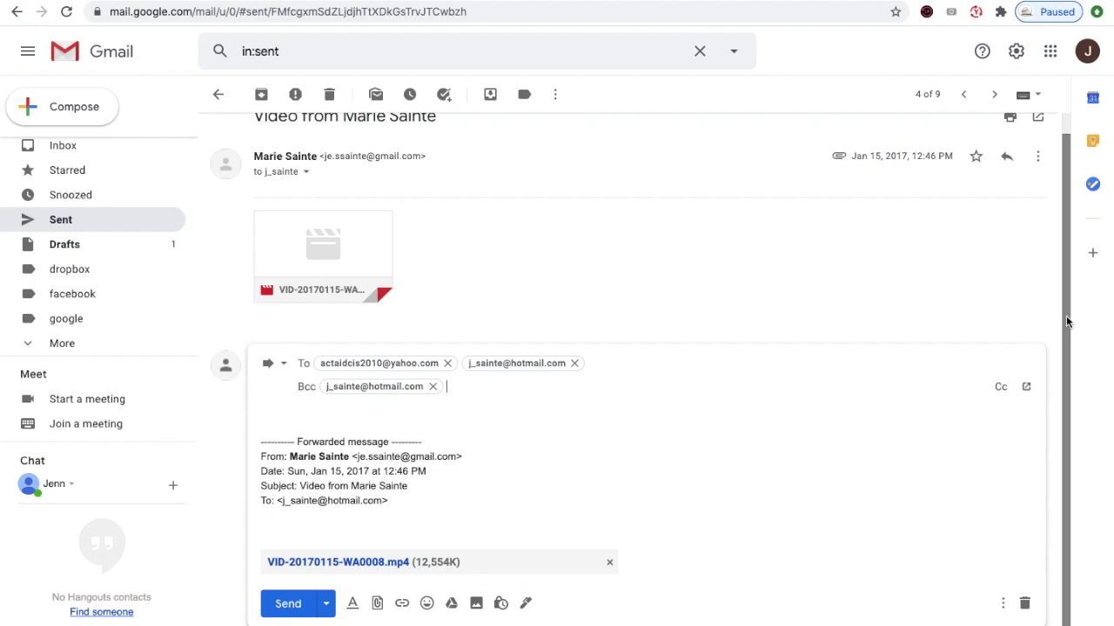
{"action": "left_click_drag", "start_coordinate": [1065, 338], "coordinate": [1063, 384]}
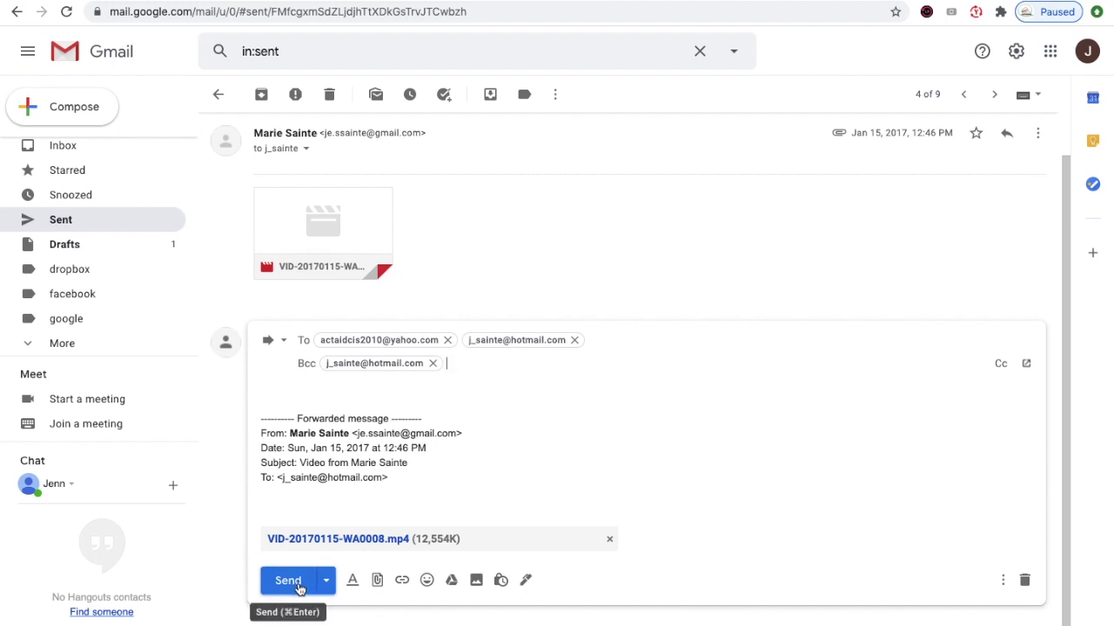
- Send the video forward, then open the no-subject link-sharing message from Sent Mail
{"action": "left_click", "coordinate": [288, 581]}
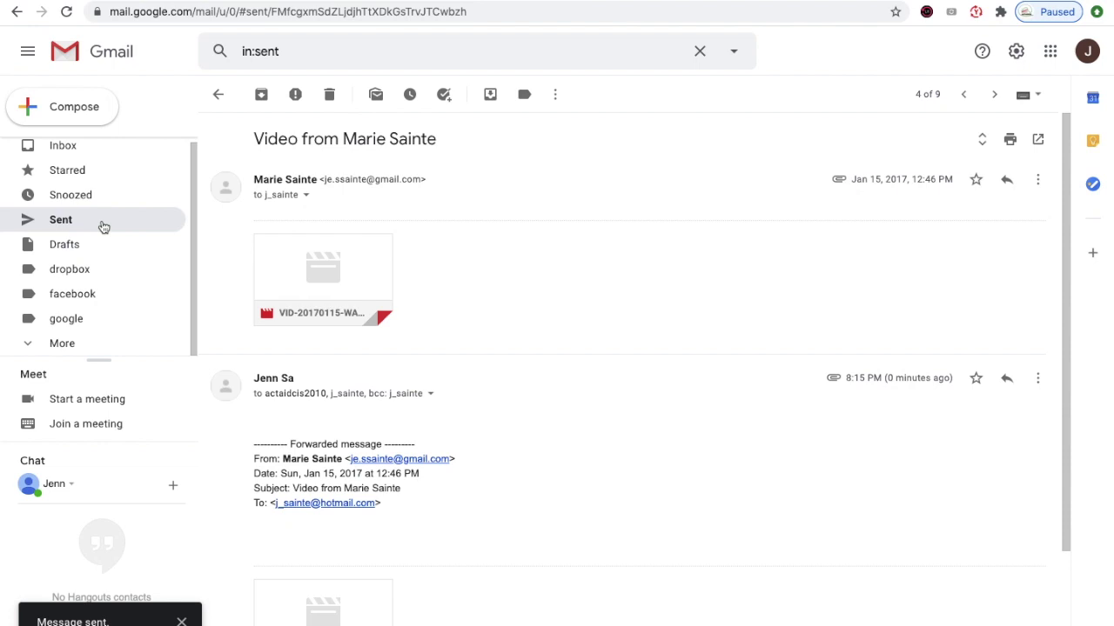
{"action": "left_click", "coordinate": [102, 224]}
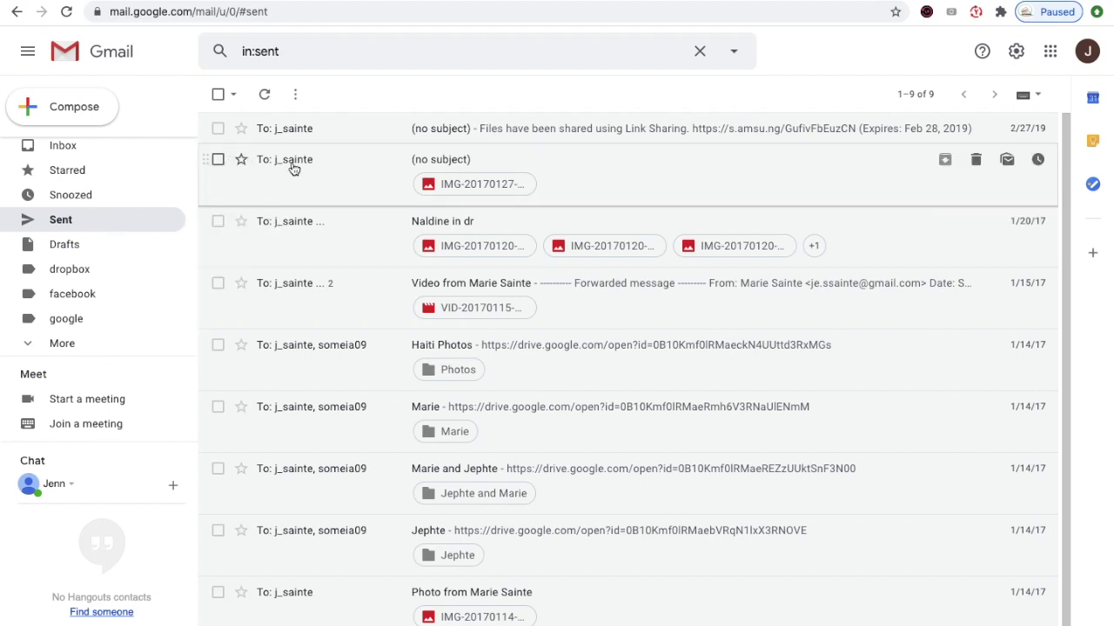
{"action": "mouse_move", "coordinate": [301, 128]}
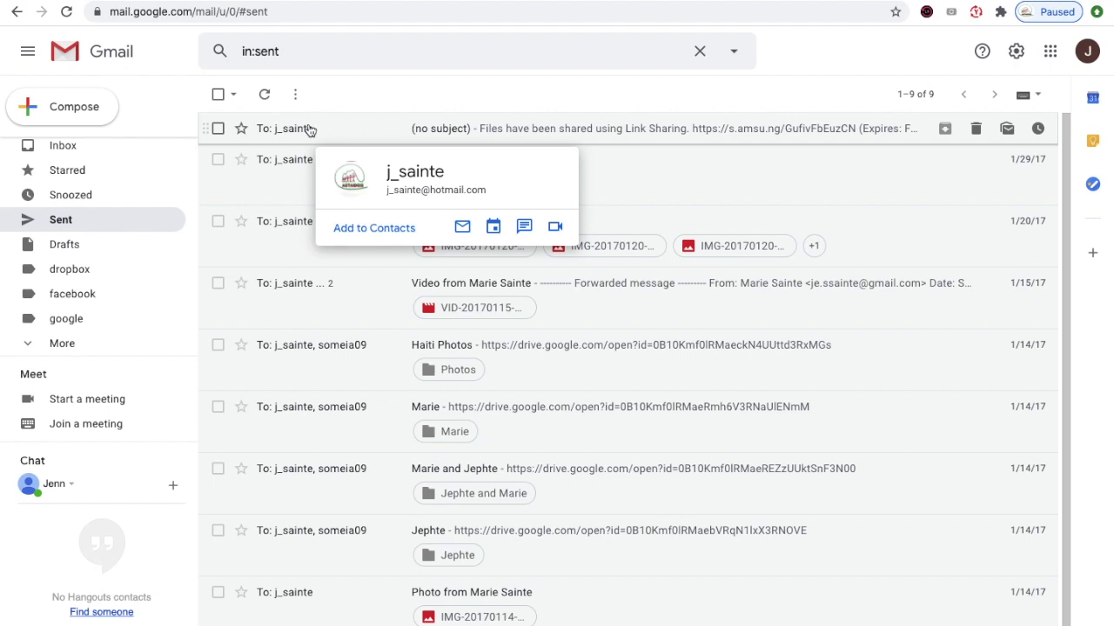
{"action": "left_click", "coordinate": [308, 128]}
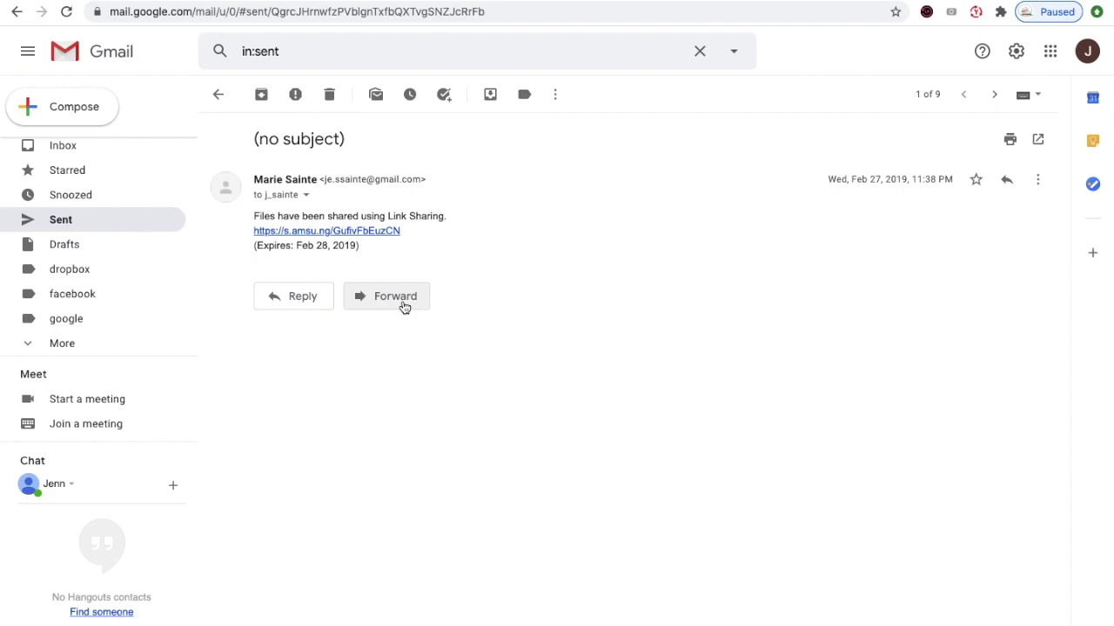
- Forward the link-sharing message, addressing it to the recipient's Gmail address
{"action": "left_click", "coordinate": [395, 297]}
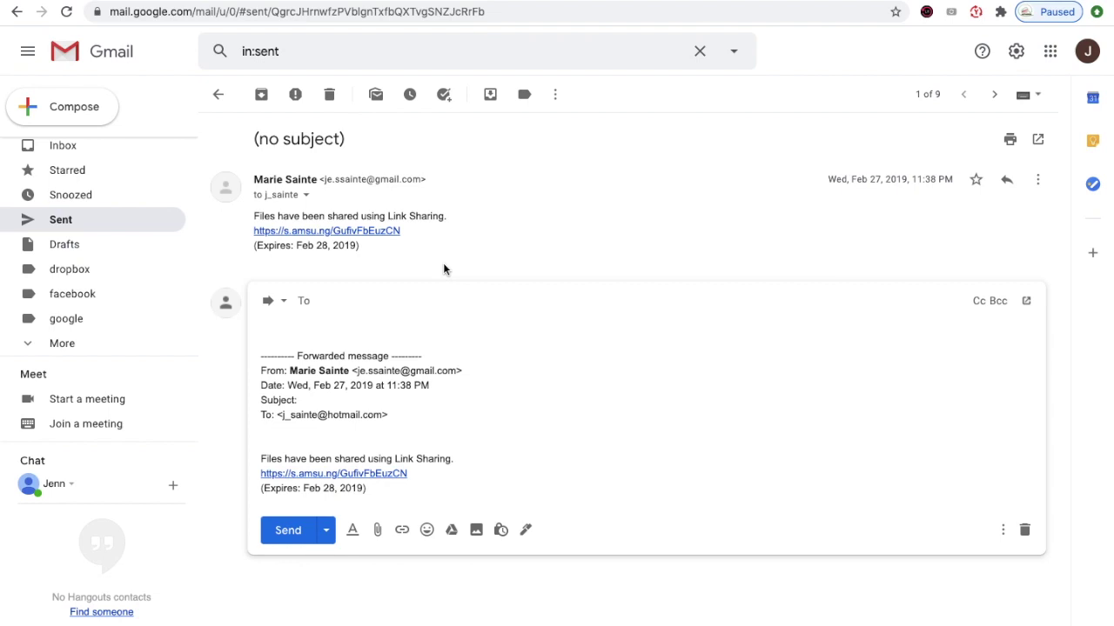
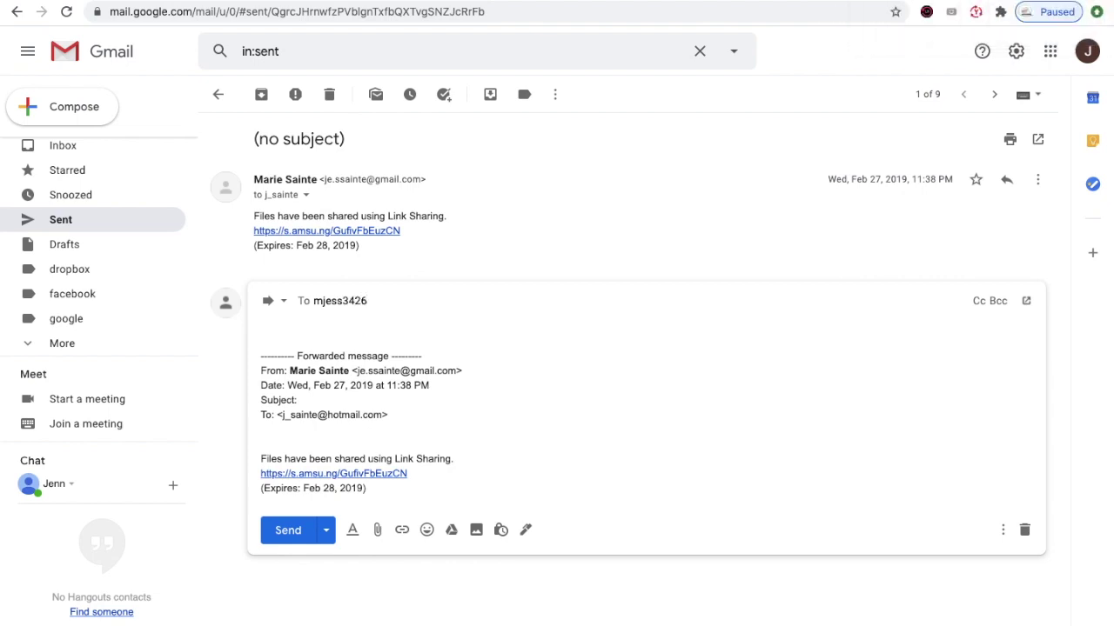
{"action": "key", "text": "Return"}
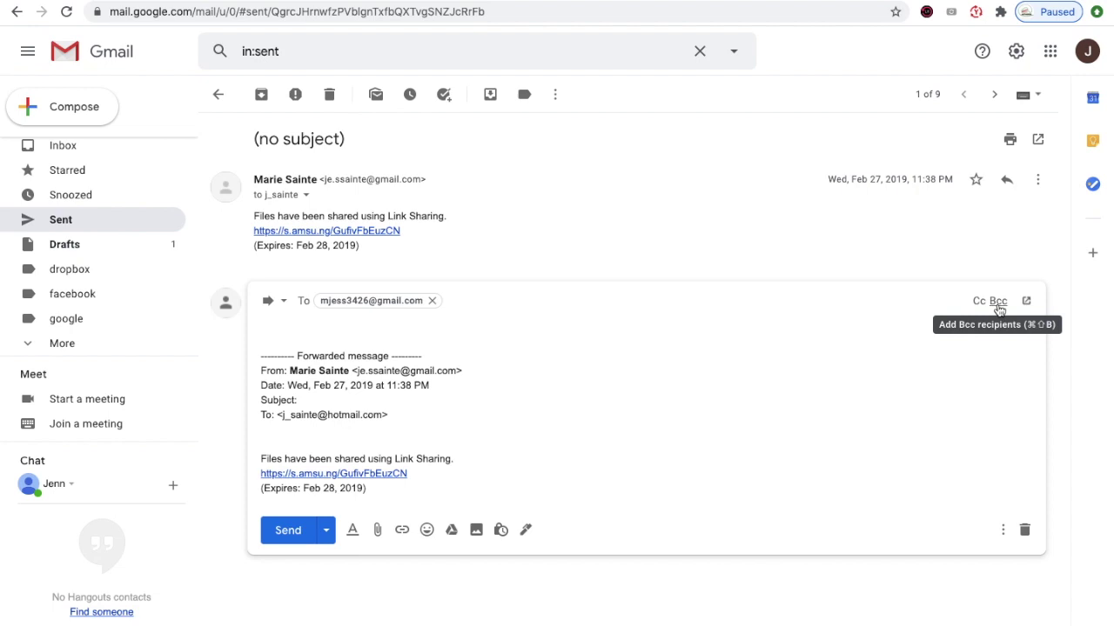
- Add a Bcc line holding an incomplete Gmail address missing its .com ending
{"action": "left_click", "coordinate": [998, 301]}
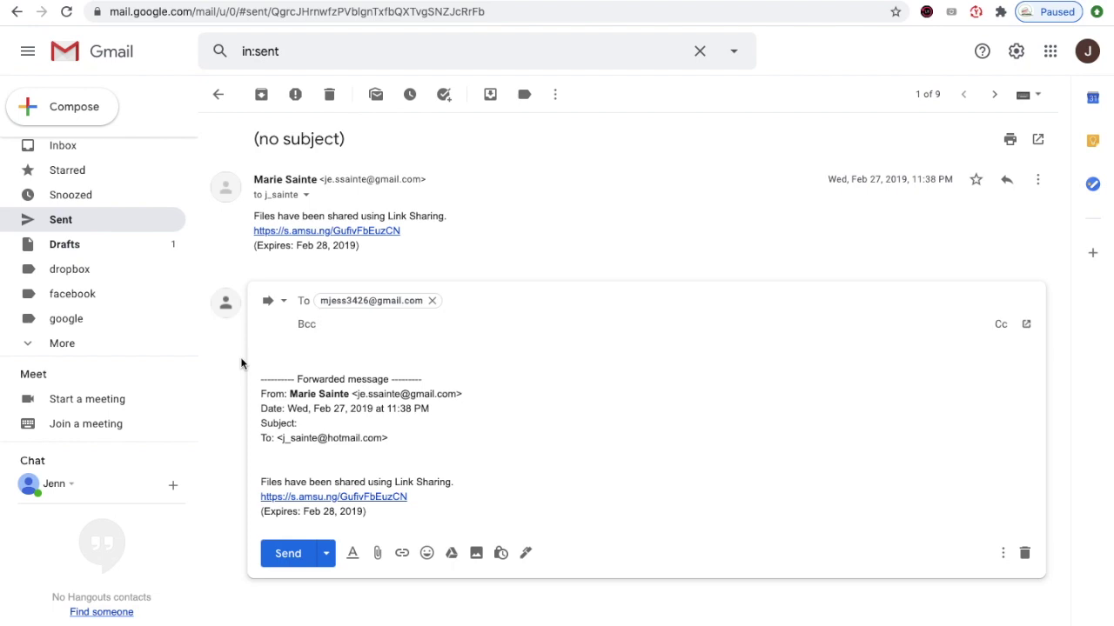
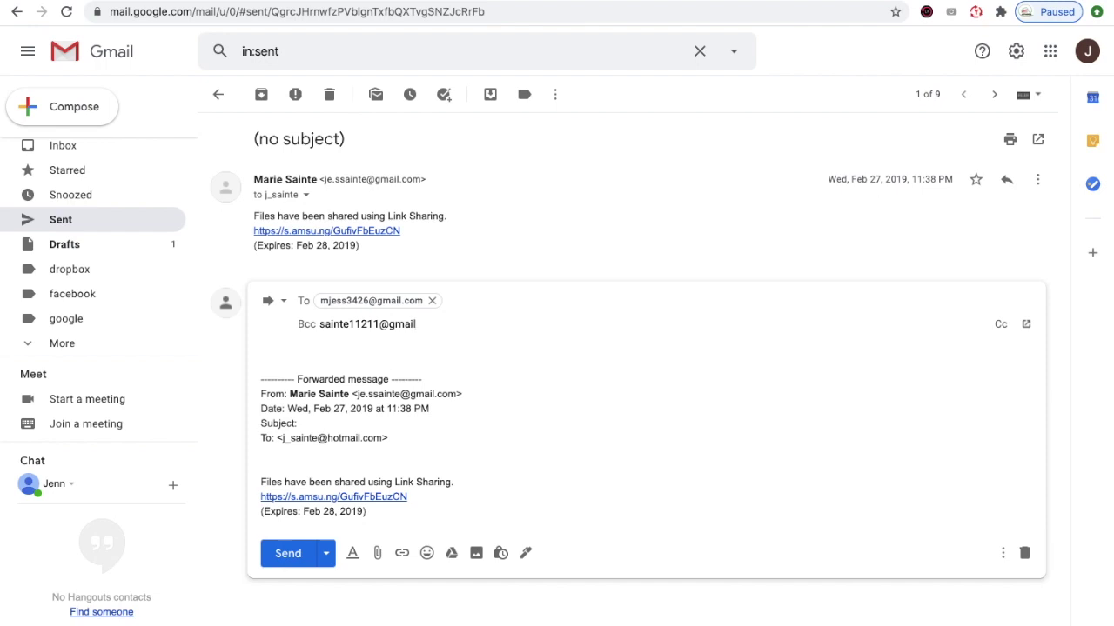
{"action": "key", "text": "Return"}
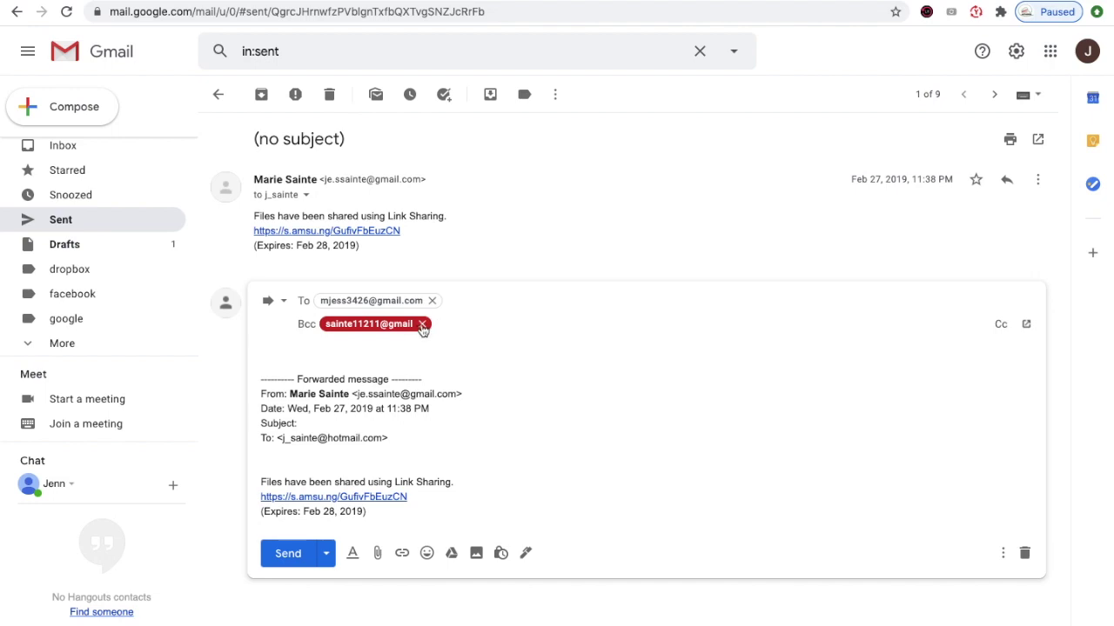
- Replace the invalid red Bcc chip with the recipient's complete Gmail address
{"action": "left_click", "coordinate": [422, 324]}
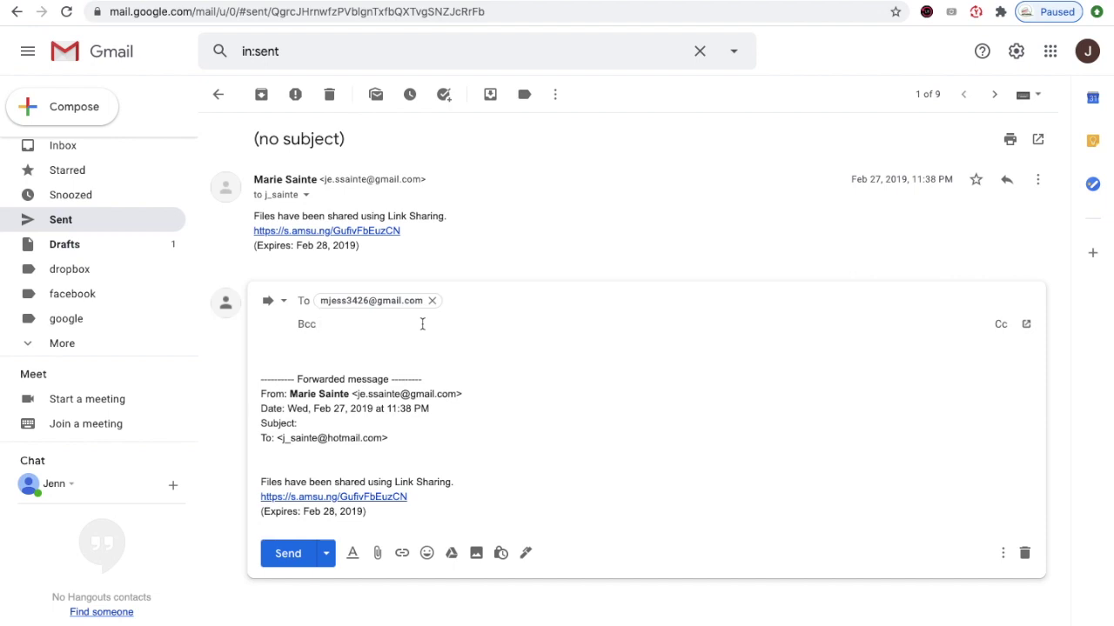
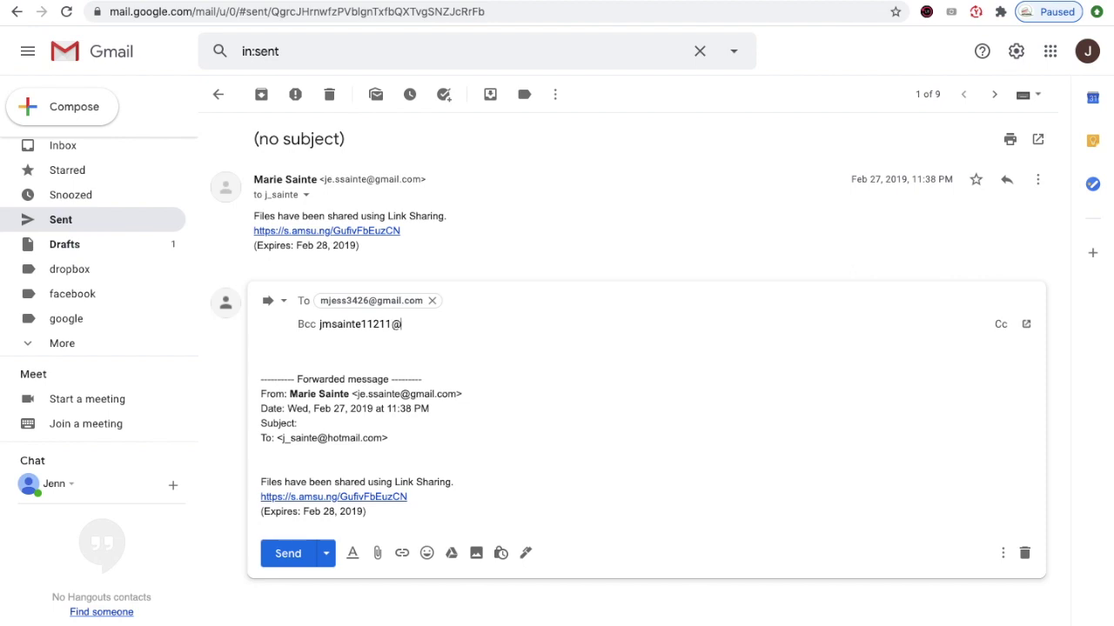
{"action": "key", "text": "Return"}
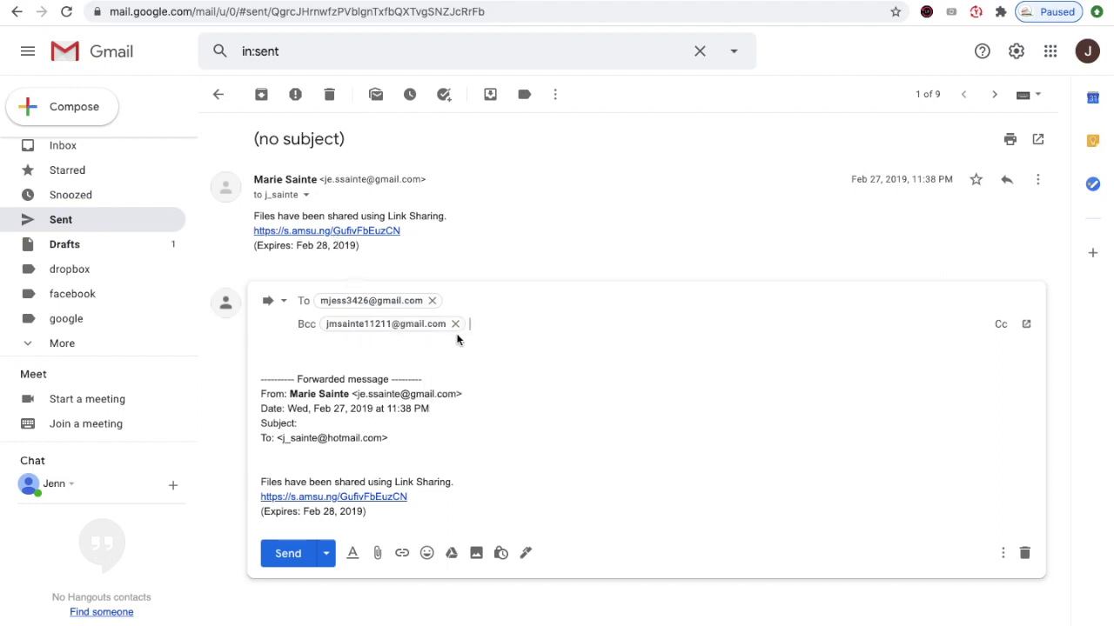
- Add the Bcc recipient to Contacts and open the new contact for editing
{"action": "mouse_move", "coordinate": [356, 325]}
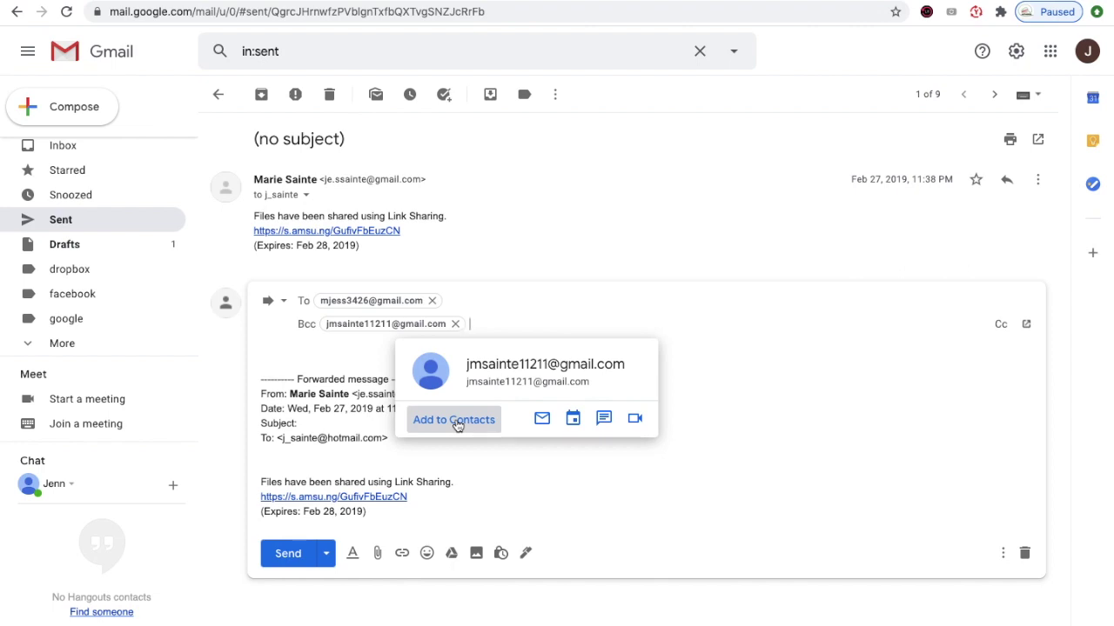
{"action": "left_click", "coordinate": [457, 424]}
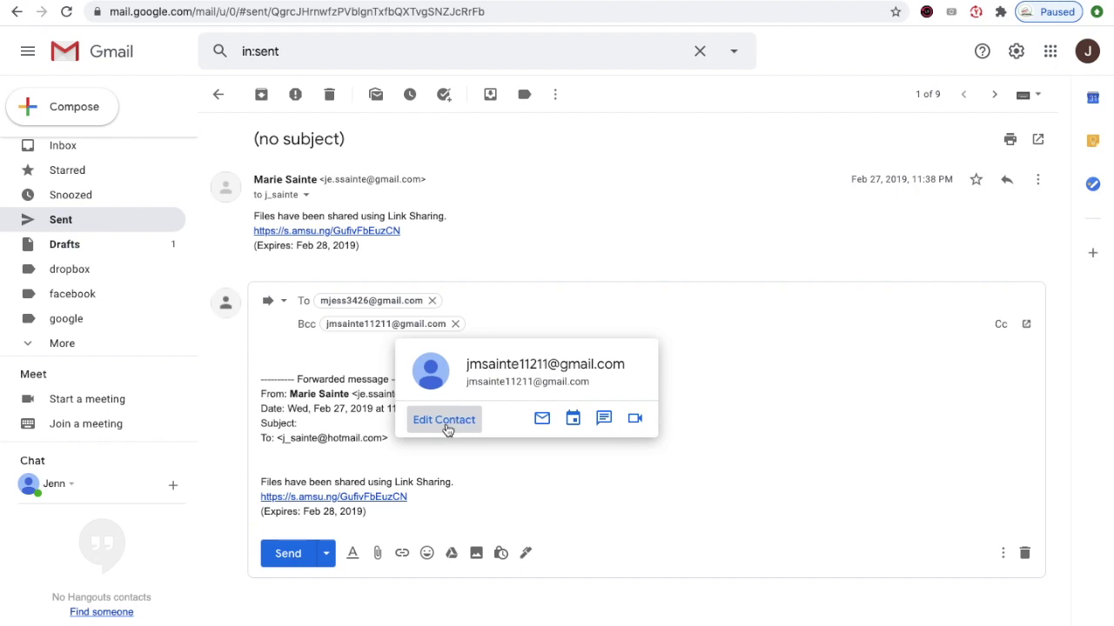
{"action": "left_click", "coordinate": [444, 420]}
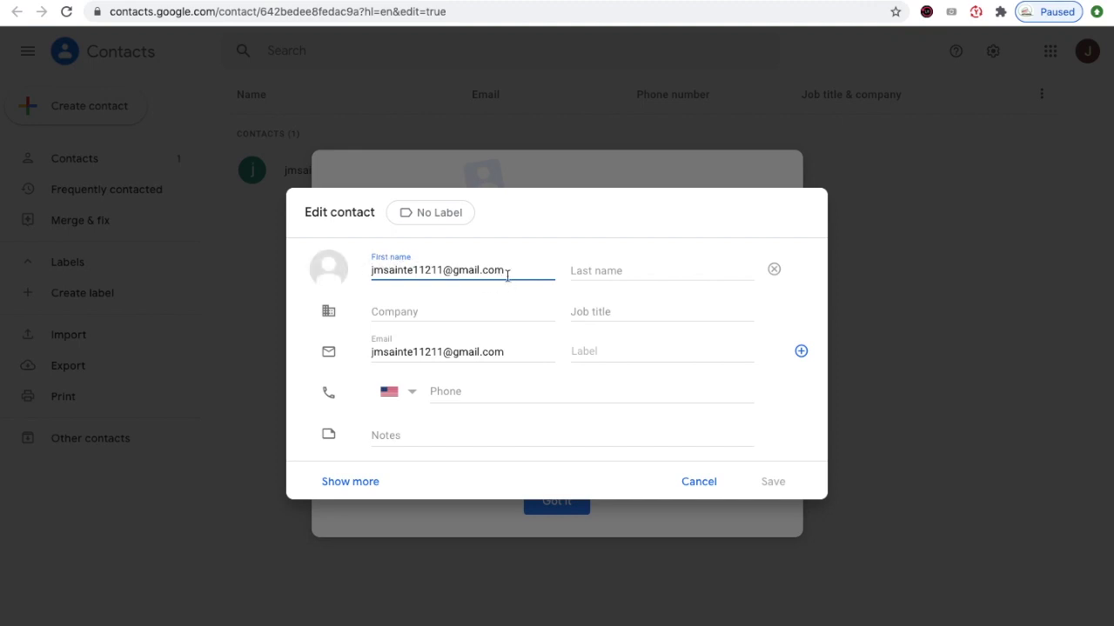
- Give the contact a proper first and last name plus a US phone number, and save
{"action": "key", "text": "BackSpace"}
{"action": "key", "text": "BackSpace"}
{"action": "key", "text": "BackSpace"}
{"action": "key", "text": "BackSpace"}
{"action": "key", "text": "BackSpace"}
{"action": "key", "text": "BackSpace"}
{"action": "key", "text": "BackSpace"}
{"action": "key", "text": "BackSpace"}
{"action": "key", "text": "BackSpace"}
{"action": "key", "text": "BackSpace"}
{"action": "key", "text": "BackSpace"}
{"action": "key", "text": "BackSpace"}
{"action": "key", "text": "BackSpace"}
{"action": "key", "text": "BackSpace"}
{"action": "key", "text": "BackSpace"}
{"action": "key", "text": "BackSpace"}
{"action": "key", "text": "BackSpace"}
{"action": "key", "text": "BackSpace"}
{"action": "key", "text": "BackSpace"}
{"action": "key", "text": "BackSpace"}
{"action": "key", "text": "BackSpace"}
{"action": "key", "text": "BackSpace"}
{"action": "key", "text": "BackSpace"}
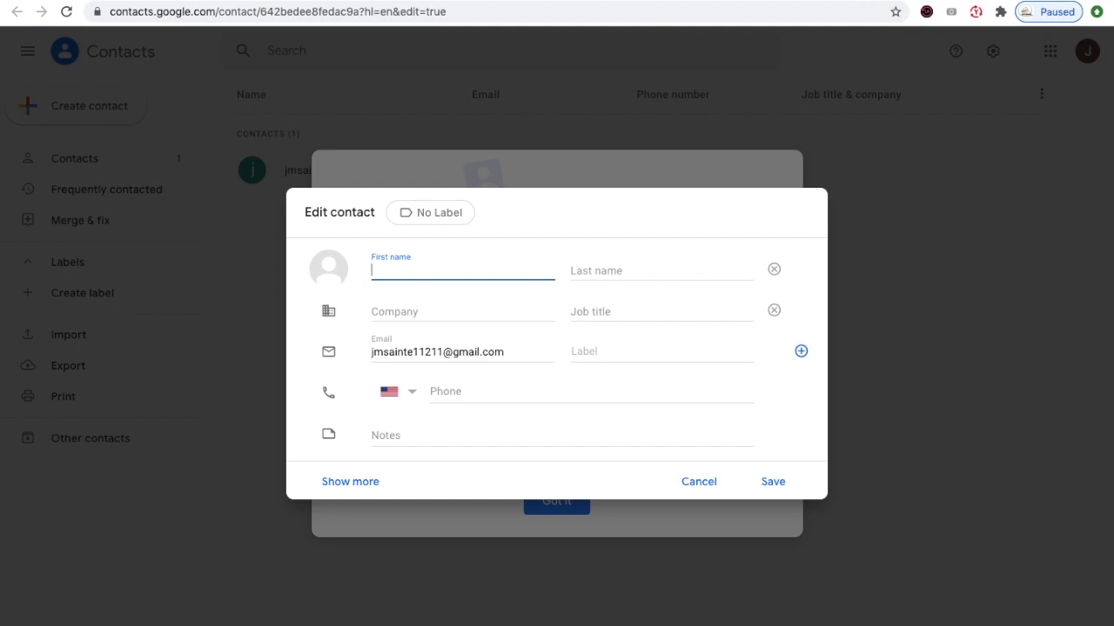
{"action": "left_click", "coordinate": [571, 273]}
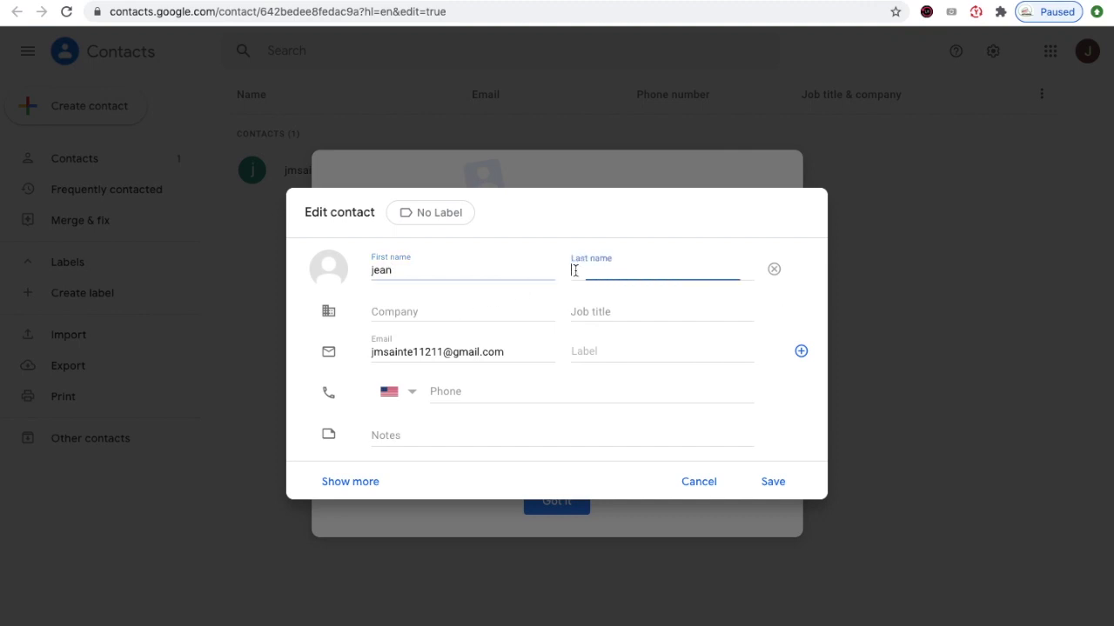
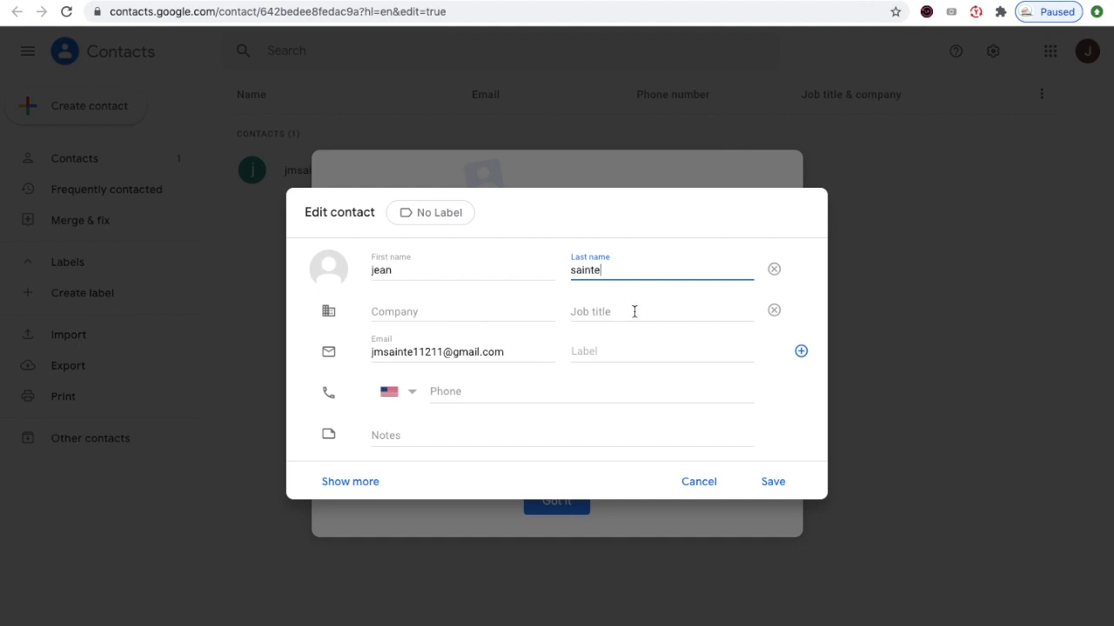
{"action": "left_click", "coordinate": [442, 392]}
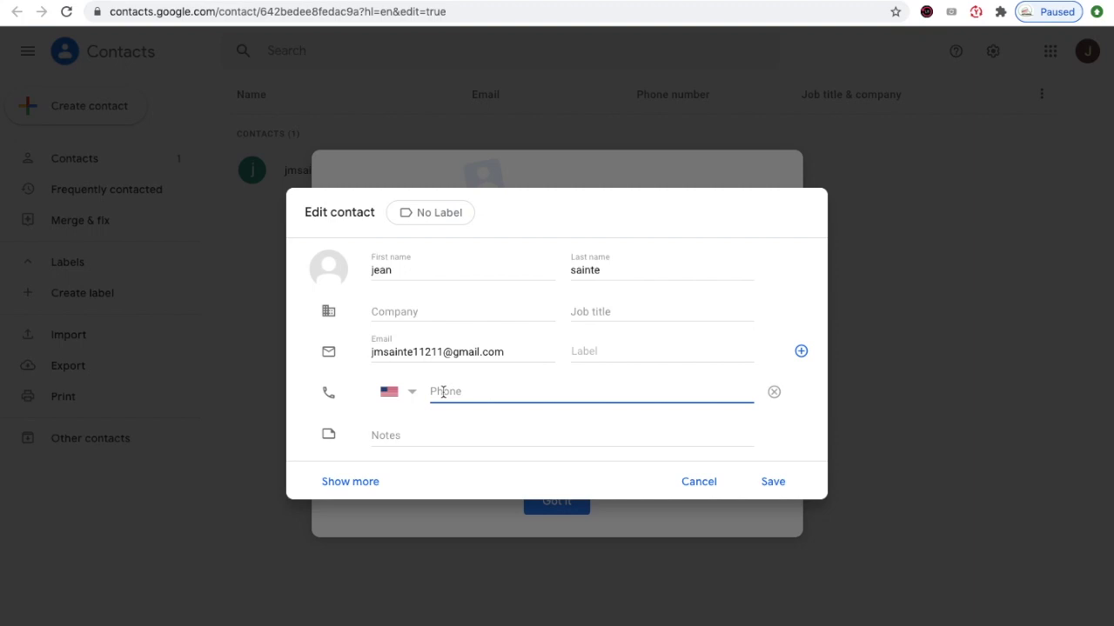
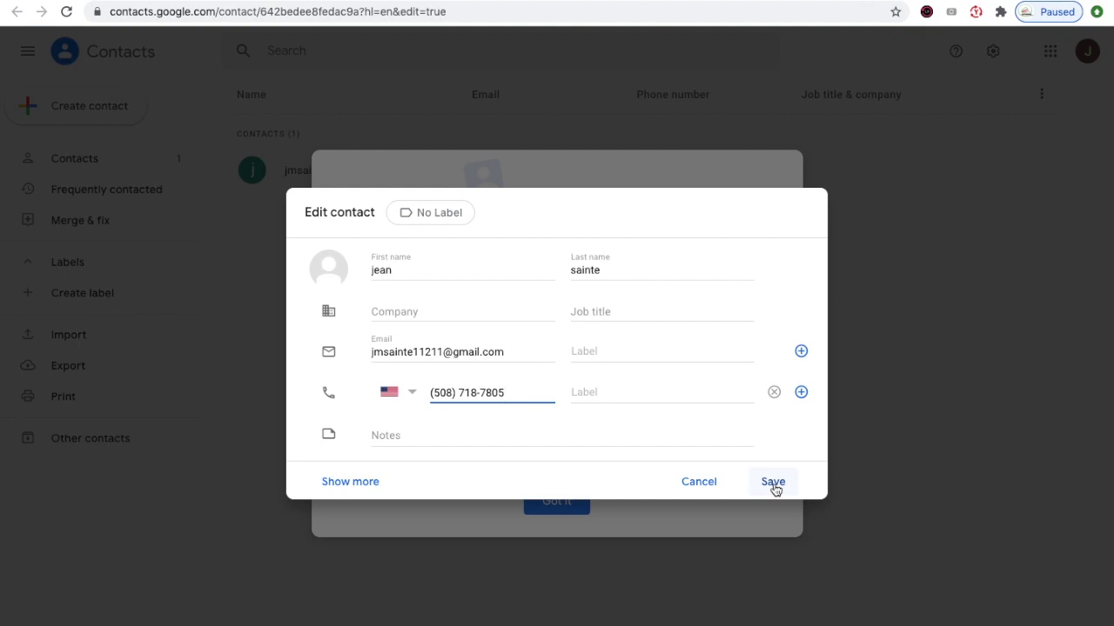
{"action": "left_click", "coordinate": [774, 485]}
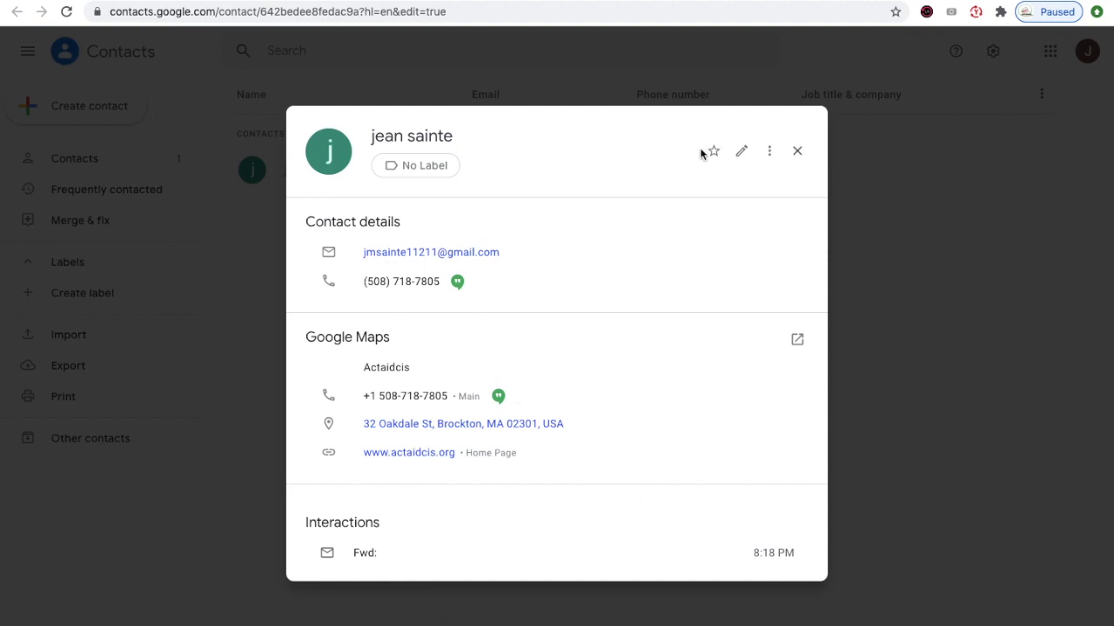
- Close the contact card, dismiss the new-look notice, and show the full Contacts list
{"action": "left_click", "coordinate": [797, 153]}
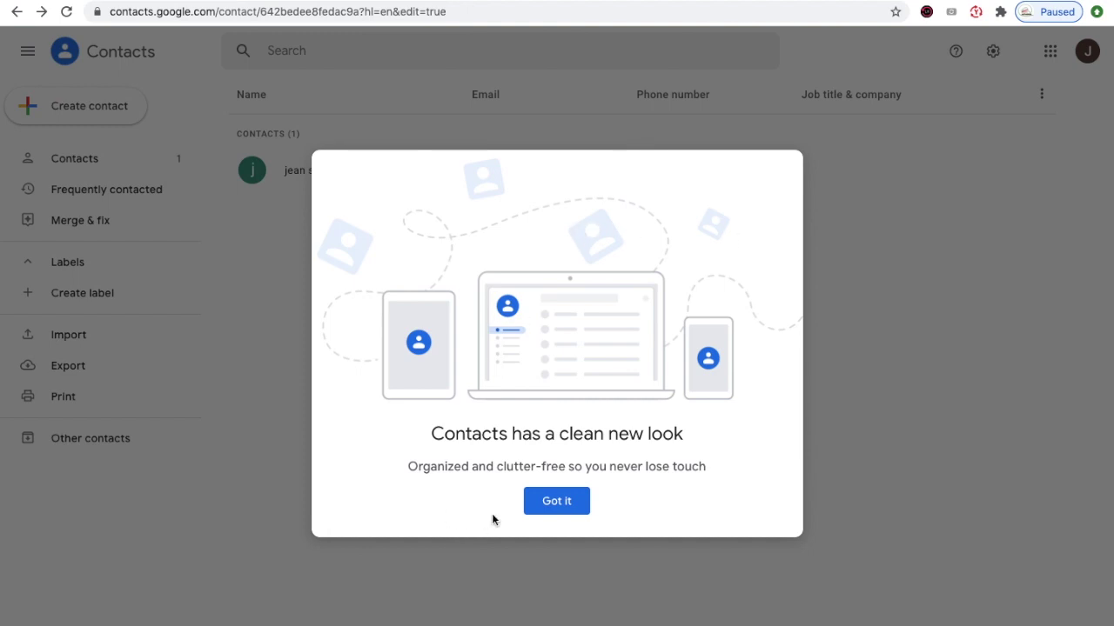
{"action": "left_click", "coordinate": [556, 502]}
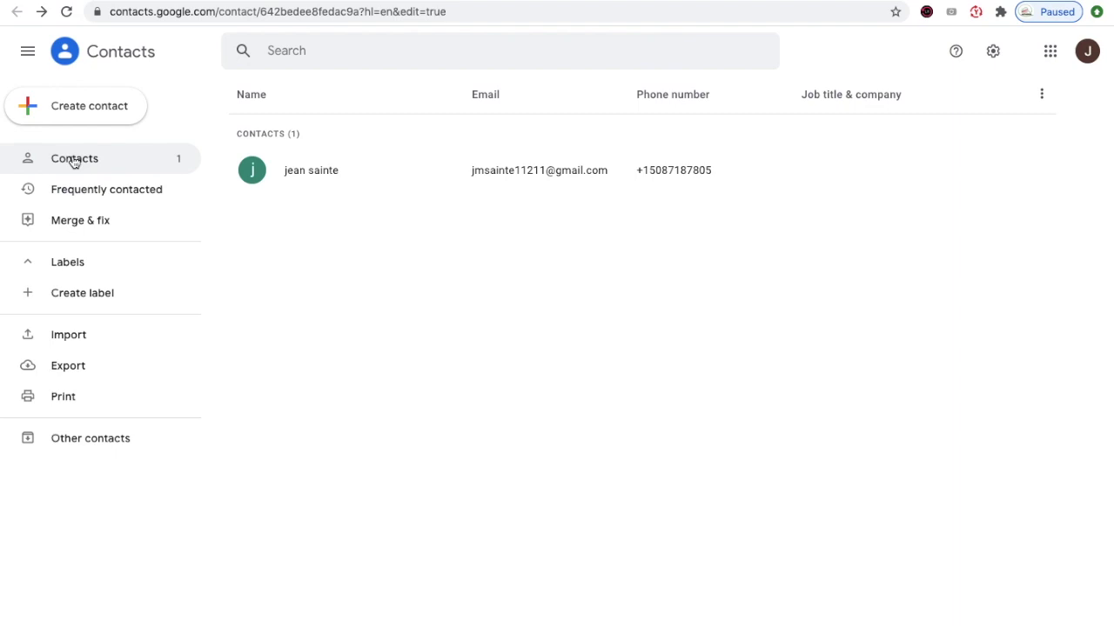
{"action": "left_click", "coordinate": [74, 161]}
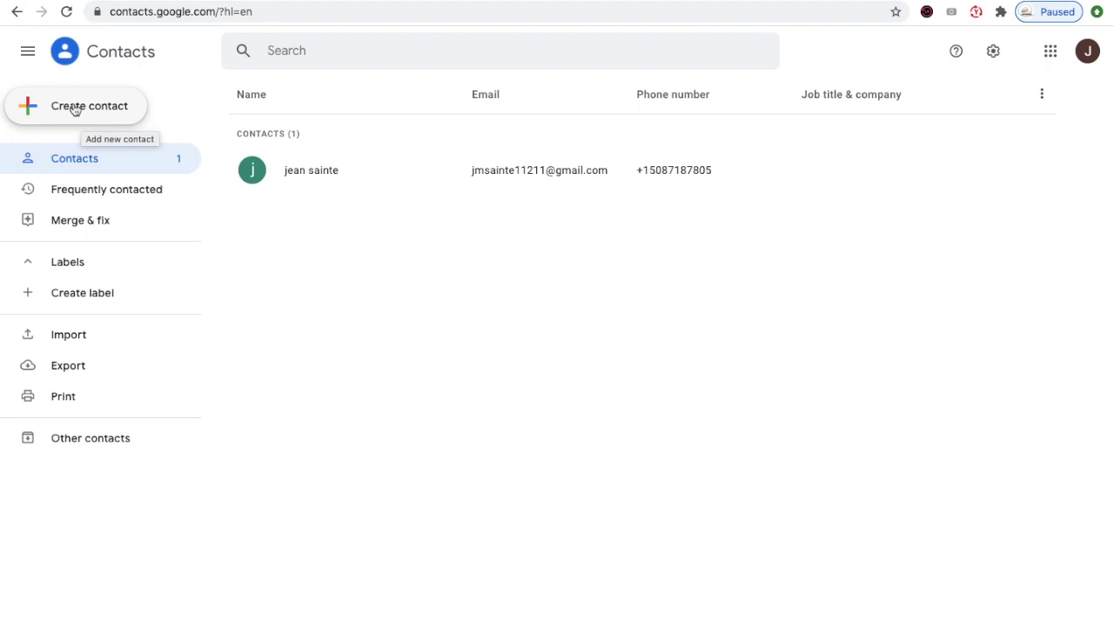
- Create a second contact with first name, last name, Gmail address and US phone number
{"action": "left_click", "coordinate": [75, 110]}
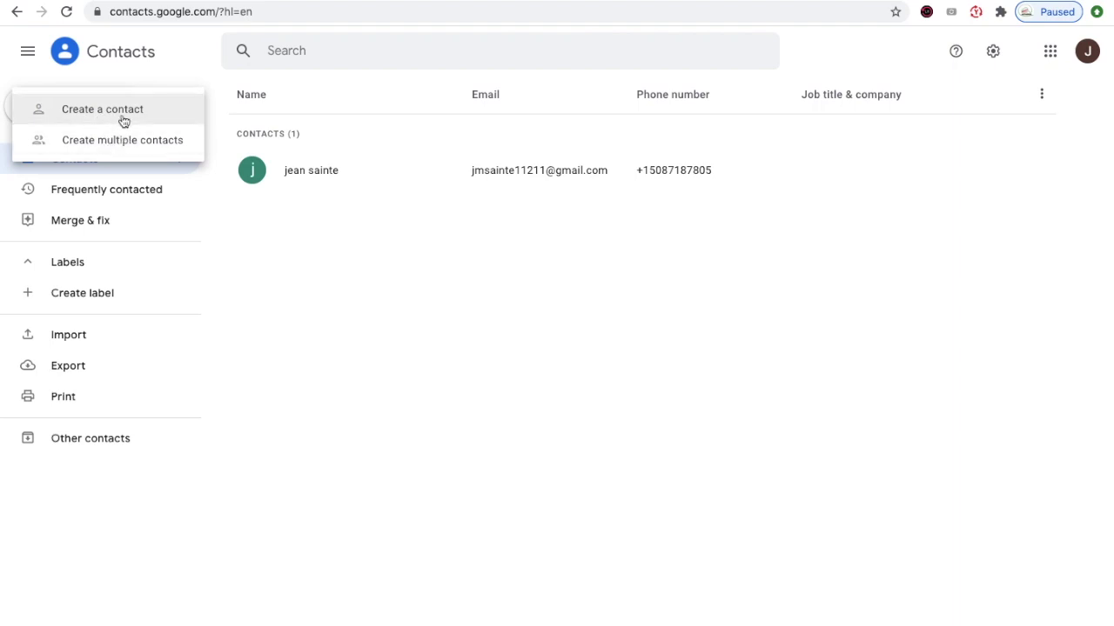
{"action": "left_click", "coordinate": [123, 115]}
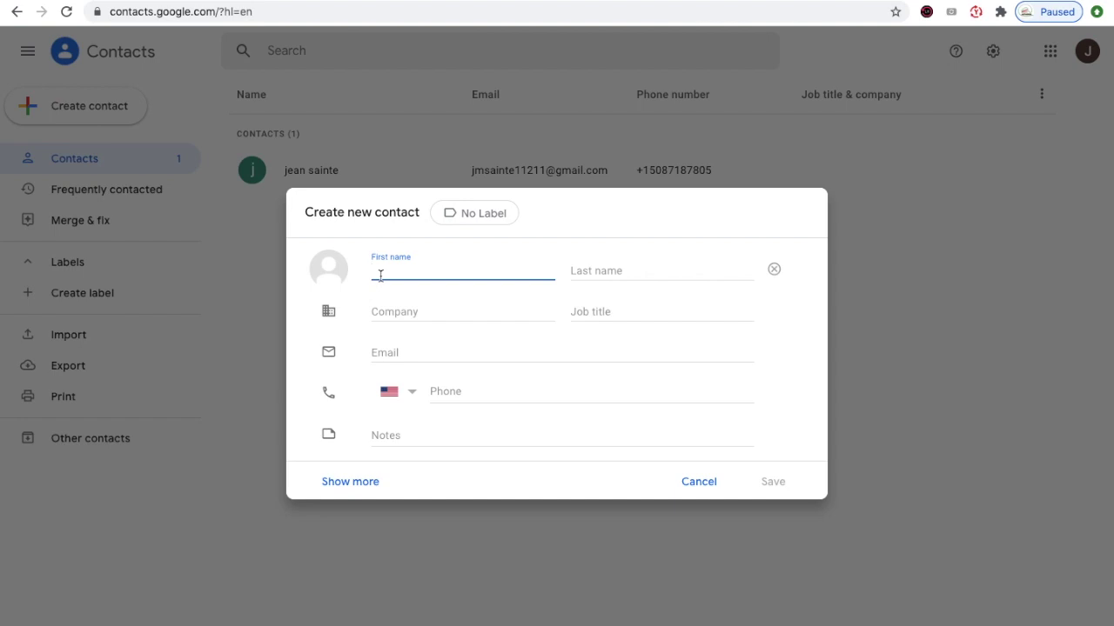
{"action": "left_click", "coordinate": [572, 270]}
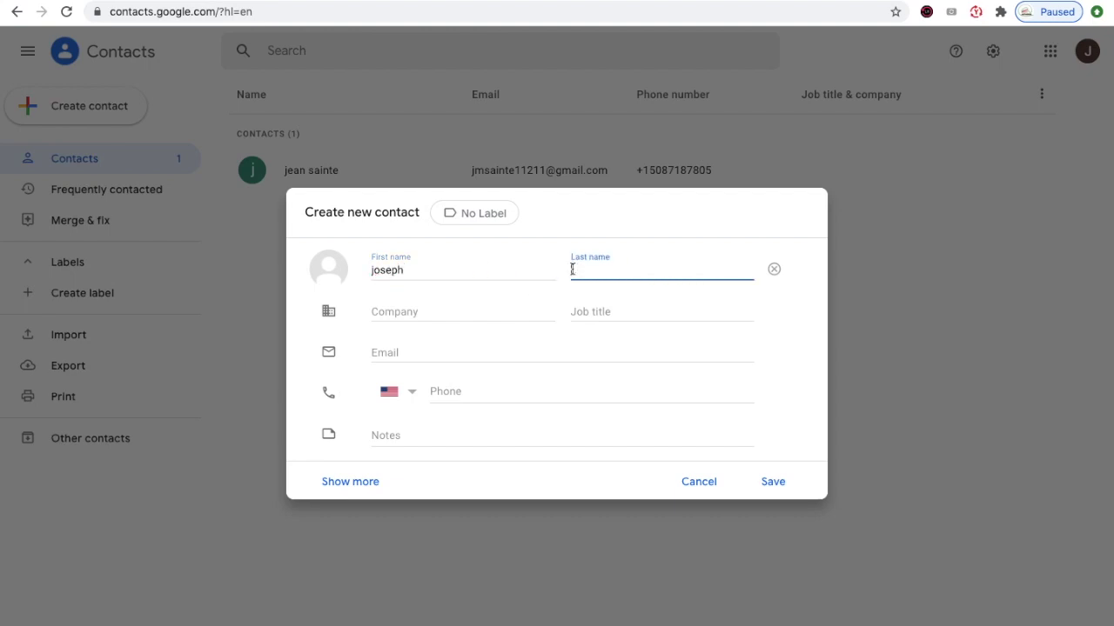
{"action": "left_click", "coordinate": [382, 352]}
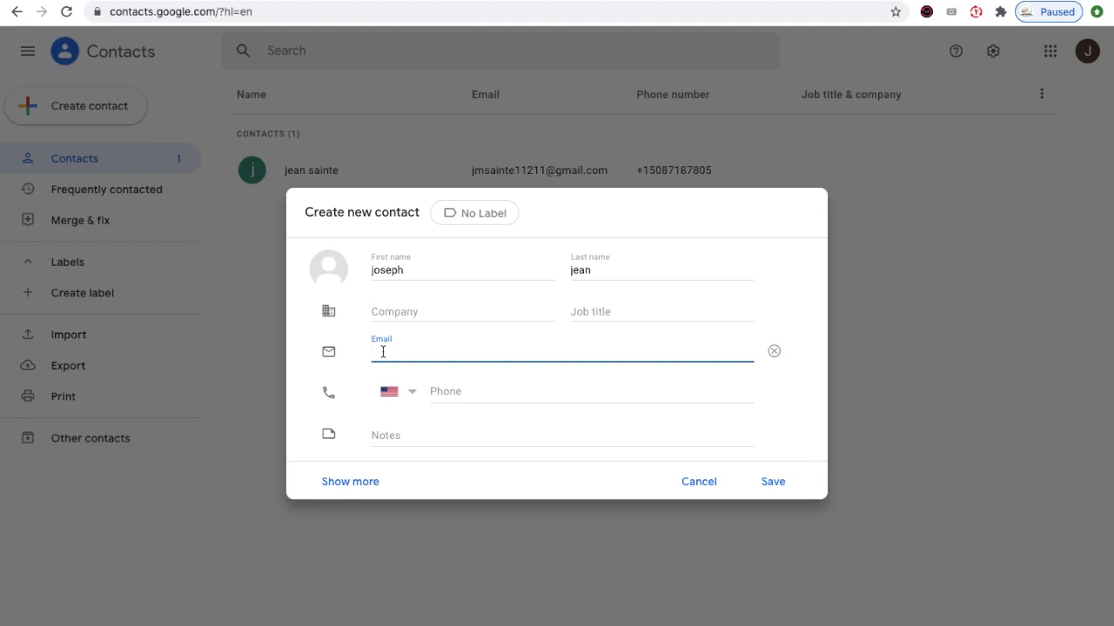
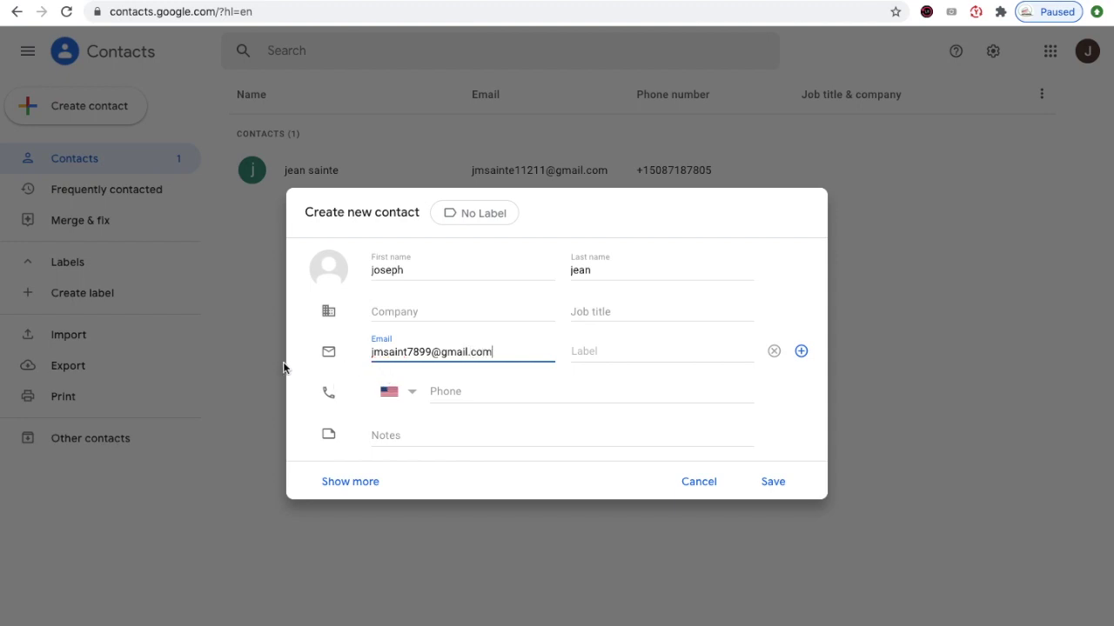
{"action": "left_click", "coordinate": [443, 395]}
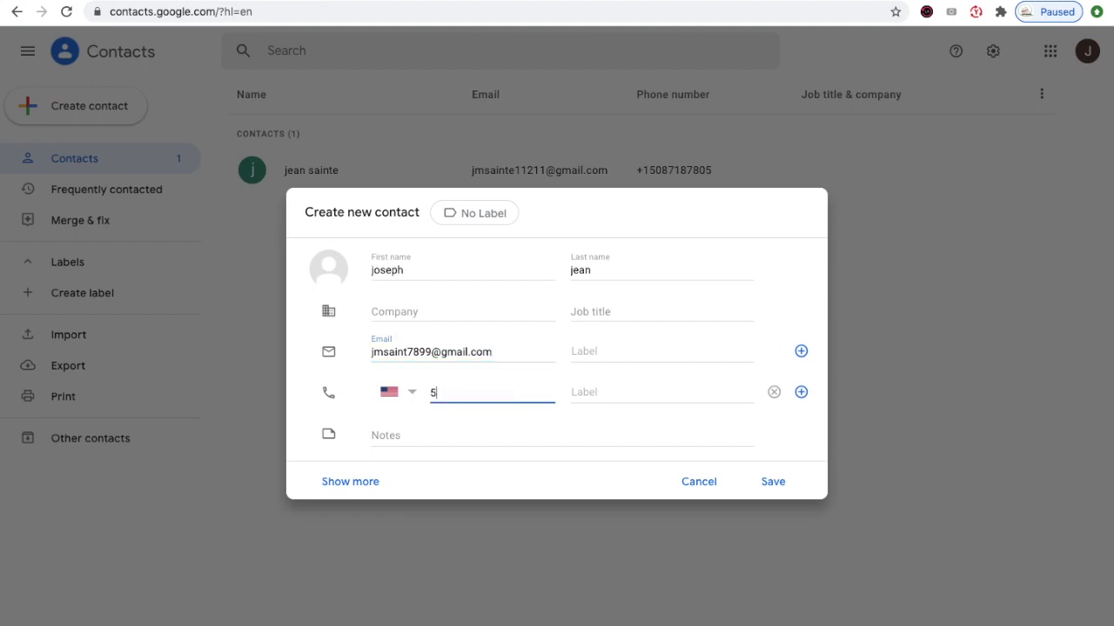
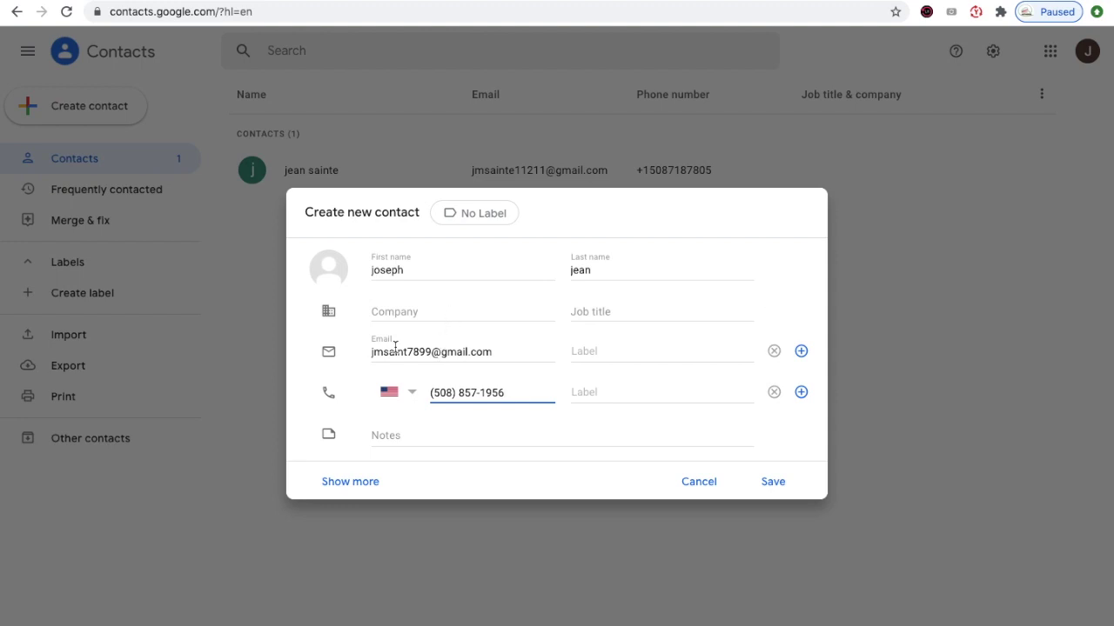
{"action": "left_click", "coordinate": [782, 493]}
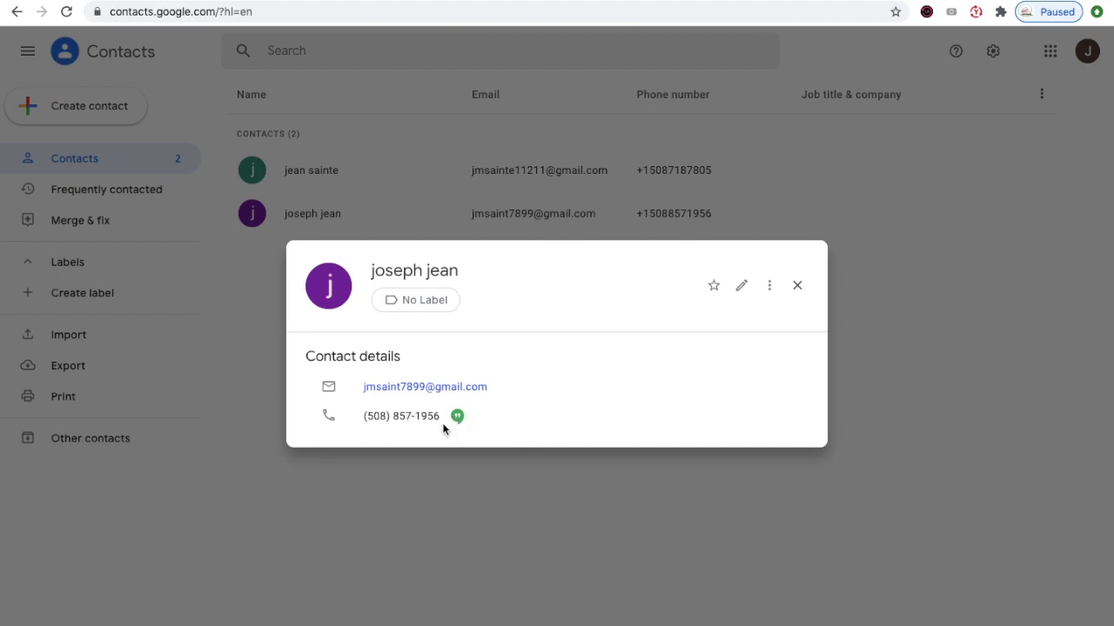
{"action": "left_click", "coordinate": [798, 287]}
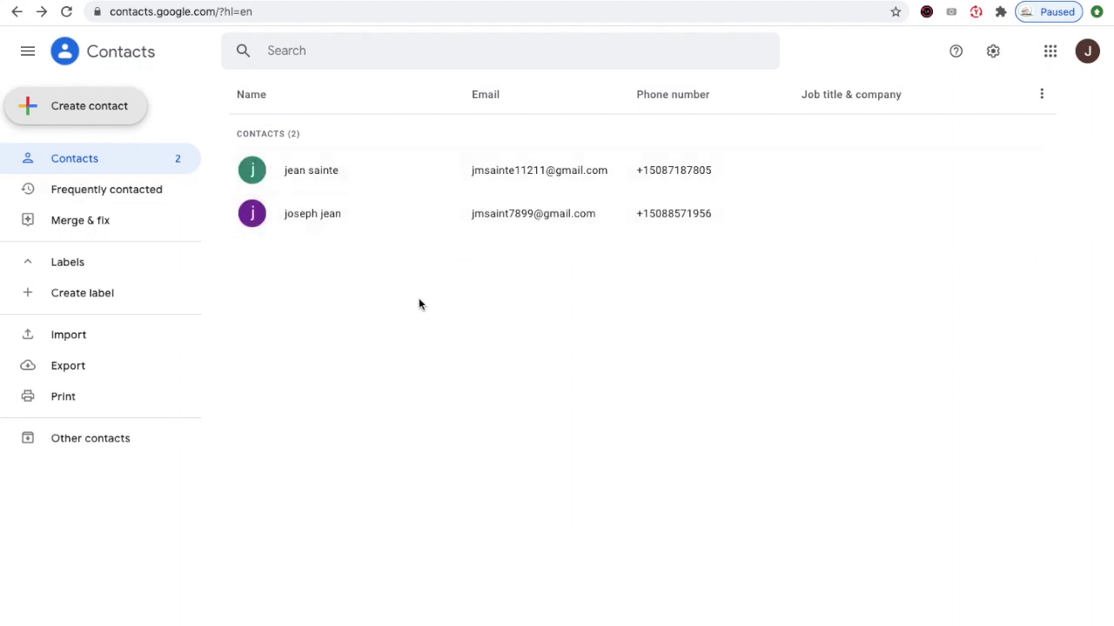
- Return to the link-sharing forward draft and send it to its To and Bcc recipients
{"action": "left_click", "coordinate": [102, 194]}
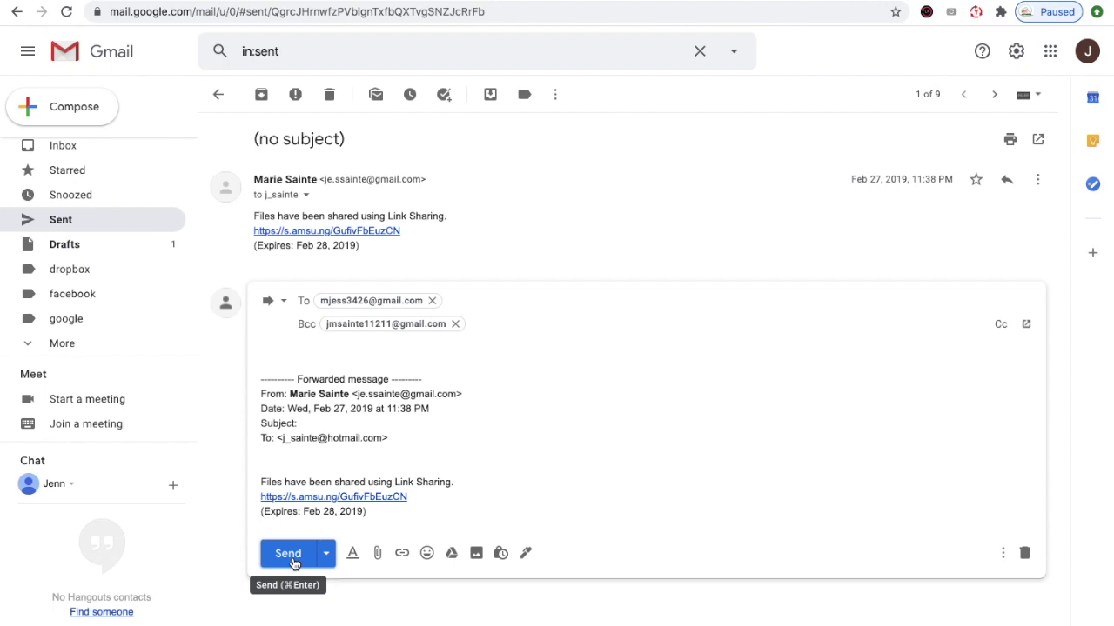
{"action": "left_click", "coordinate": [295, 564]}
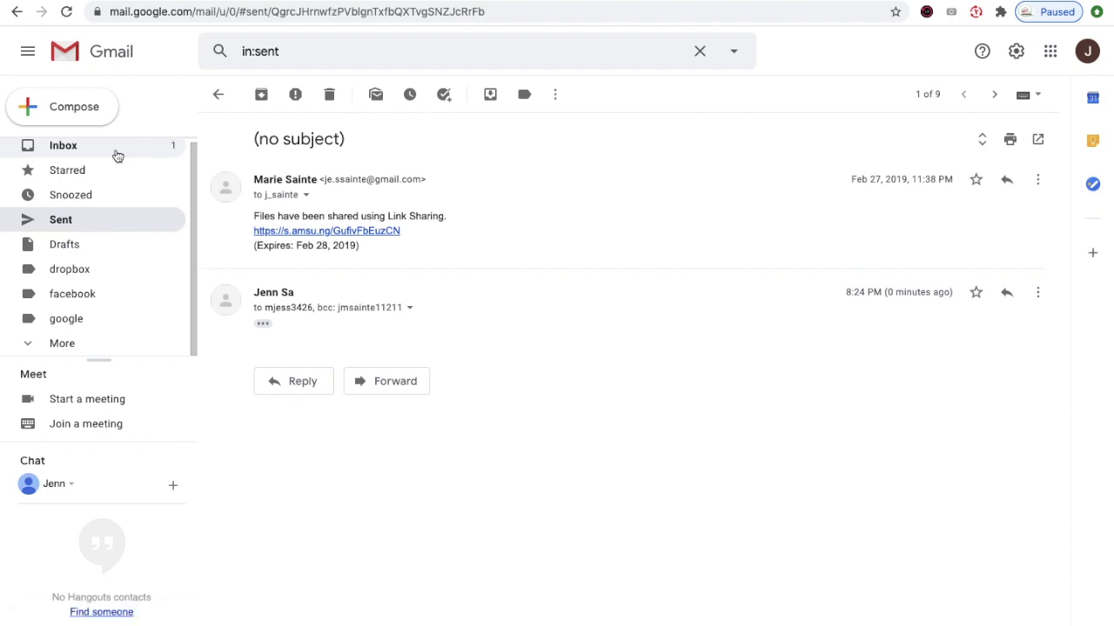
- Open the inbox's no-subject conversation and scroll to the Address not found bounce notice
{"action": "left_click", "coordinate": [117, 156]}
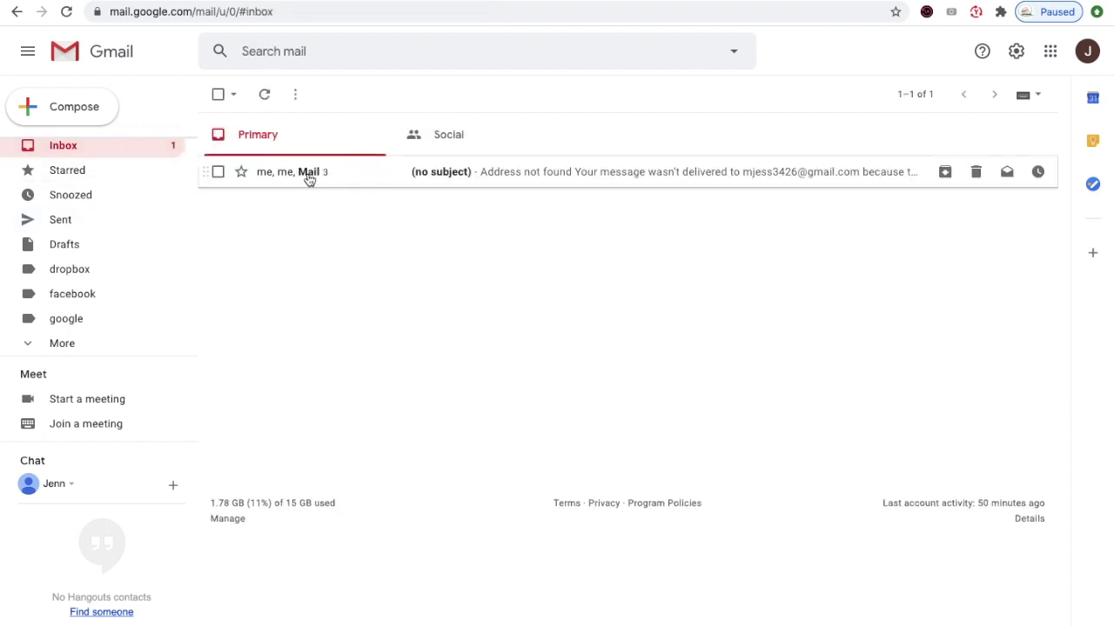
{"action": "mouse_move", "coordinate": [309, 179]}
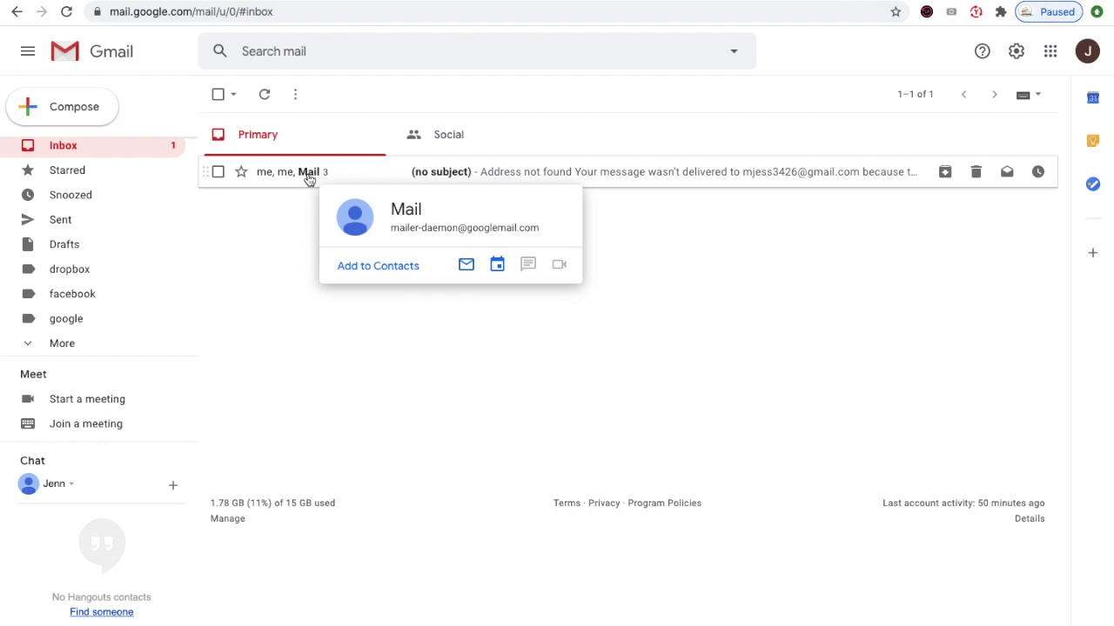
{"action": "left_click", "coordinate": [310, 179]}
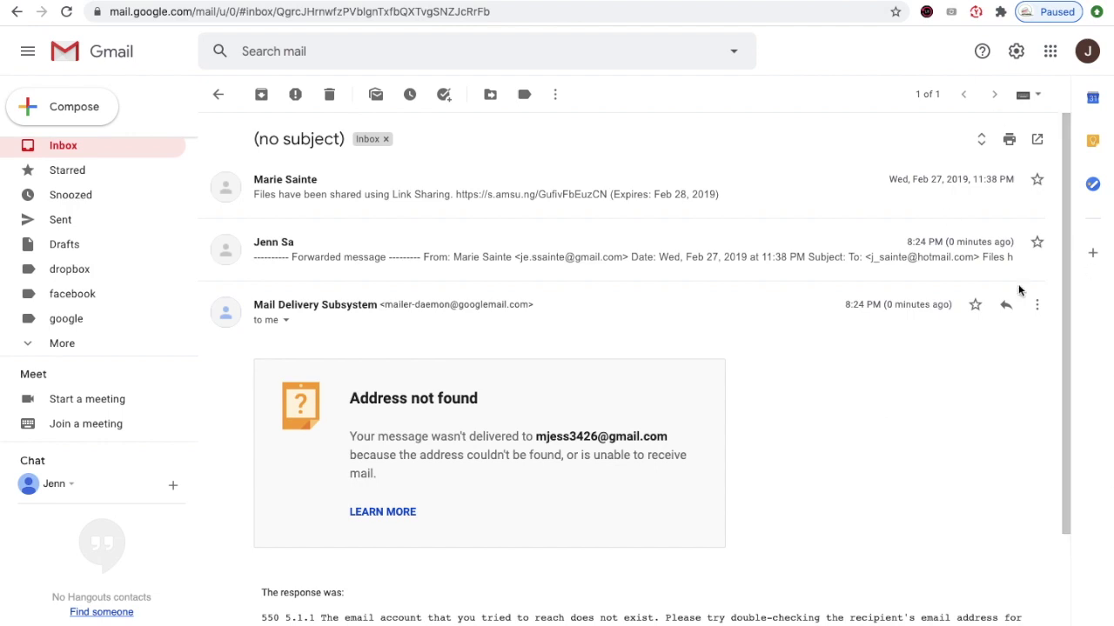
{"action": "left_click_drag", "start_coordinate": [1065, 305], "coordinate": [1070, 384]}
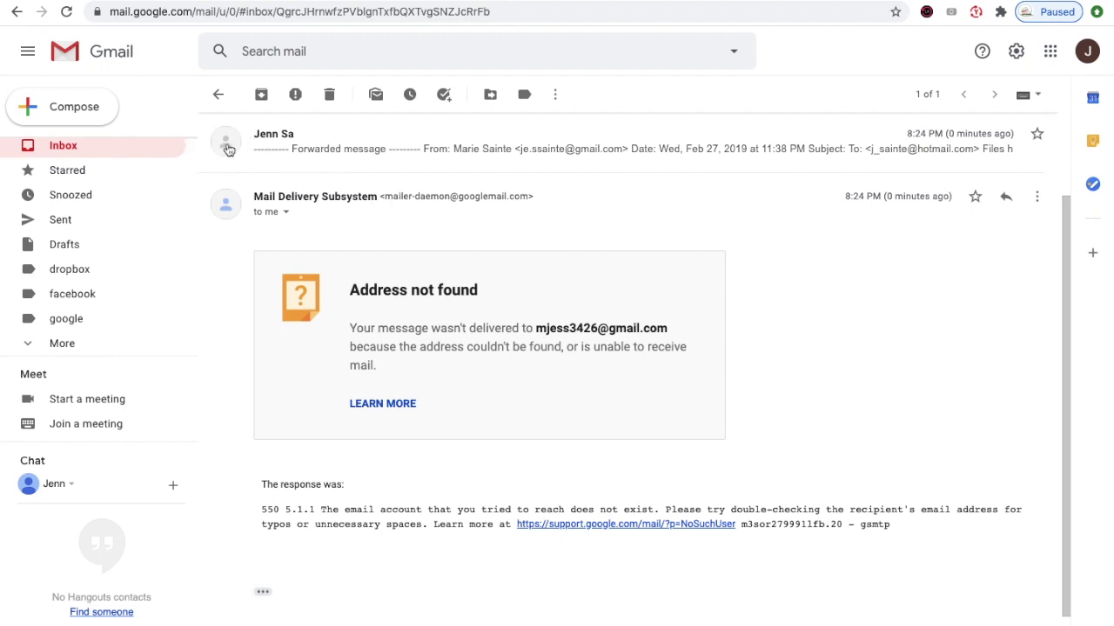
- Back in the inbox, delete the three-message 'Address not found' bounce conversation
{"action": "left_click", "coordinate": [157, 147]}
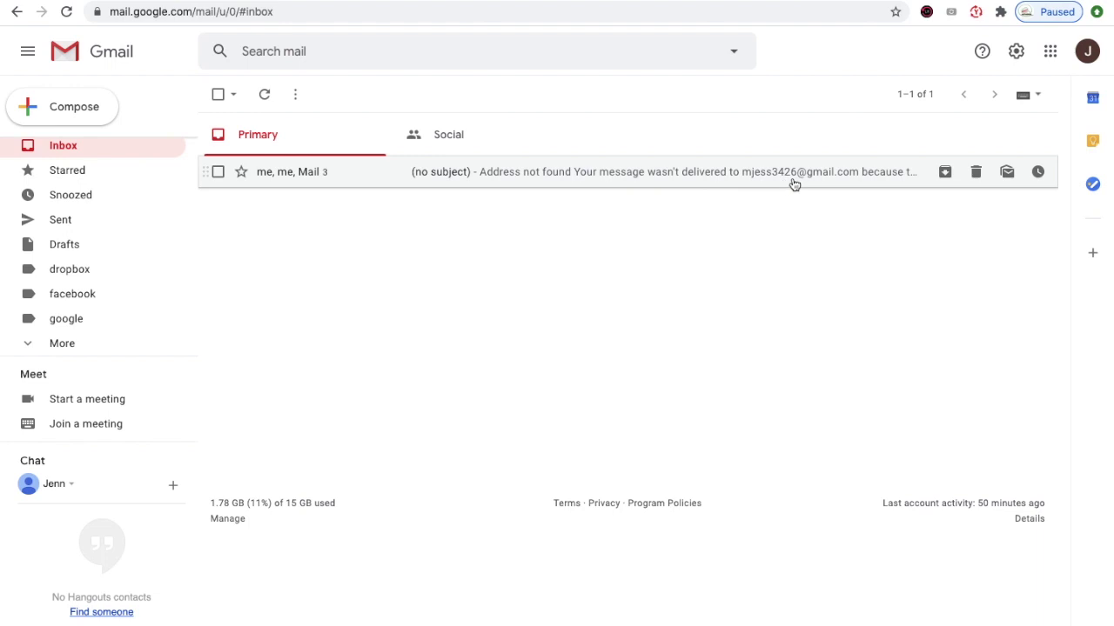
{"action": "left_click", "coordinate": [976, 173]}
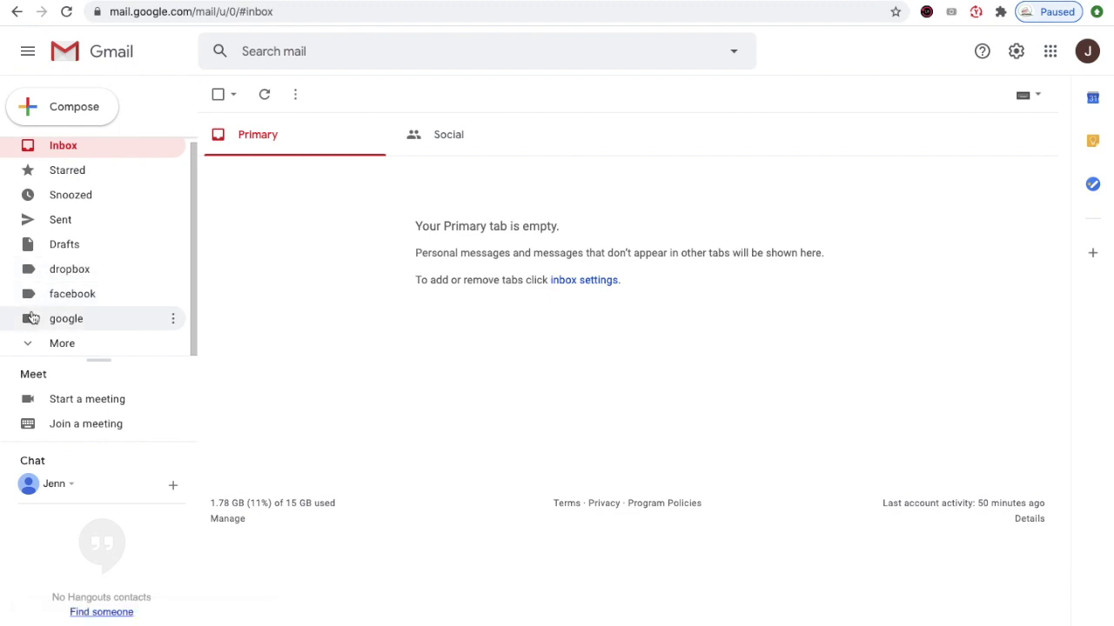
- Review the dropbox, facebook and google labels, ending on google's five Security alert and Privacy Checkup emails
{"action": "left_click", "coordinate": [91, 277]}
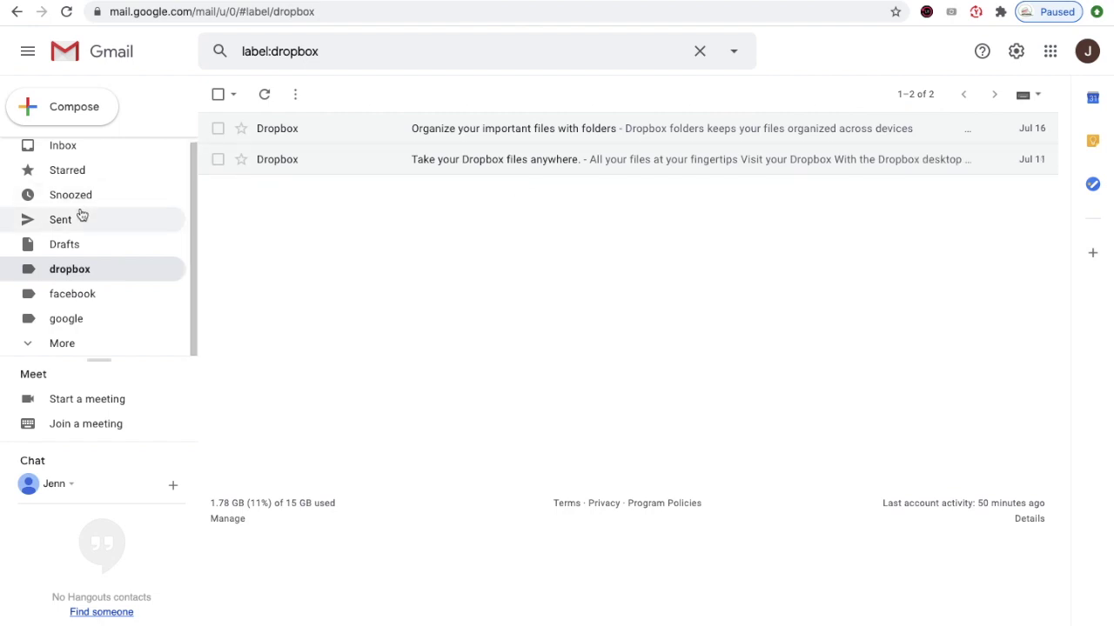
{"action": "left_click", "coordinate": [62, 299]}
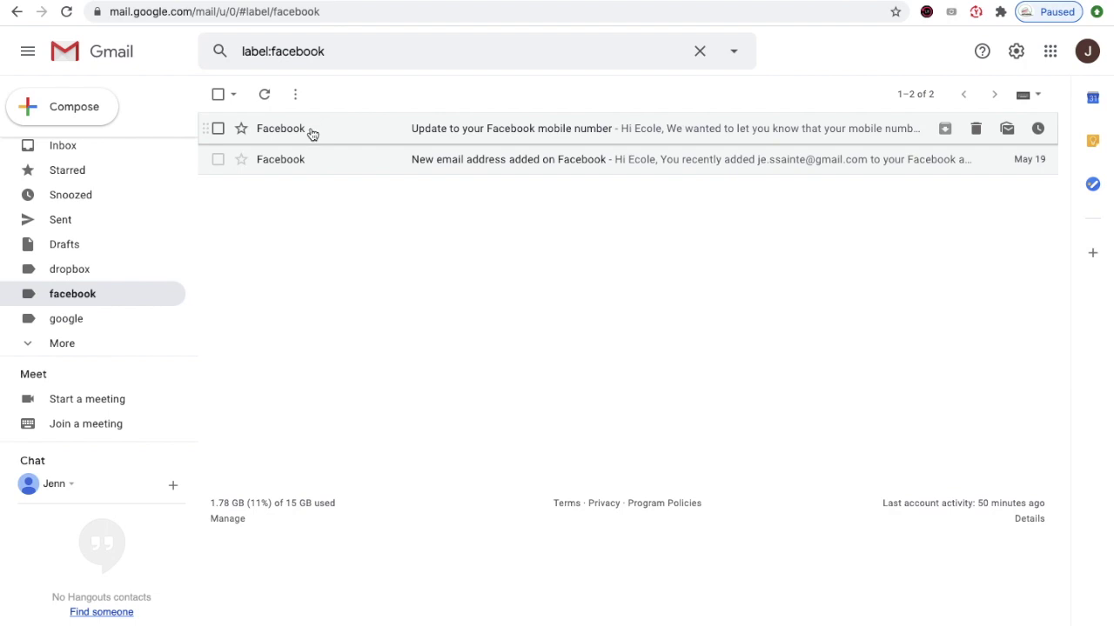
{"action": "left_click", "coordinate": [77, 323]}
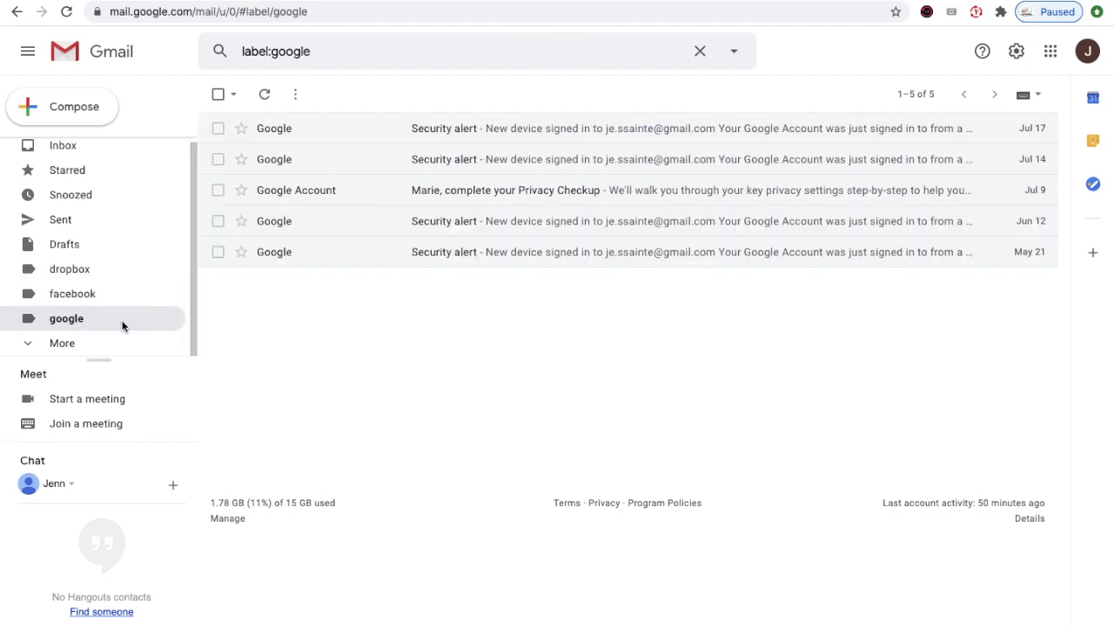